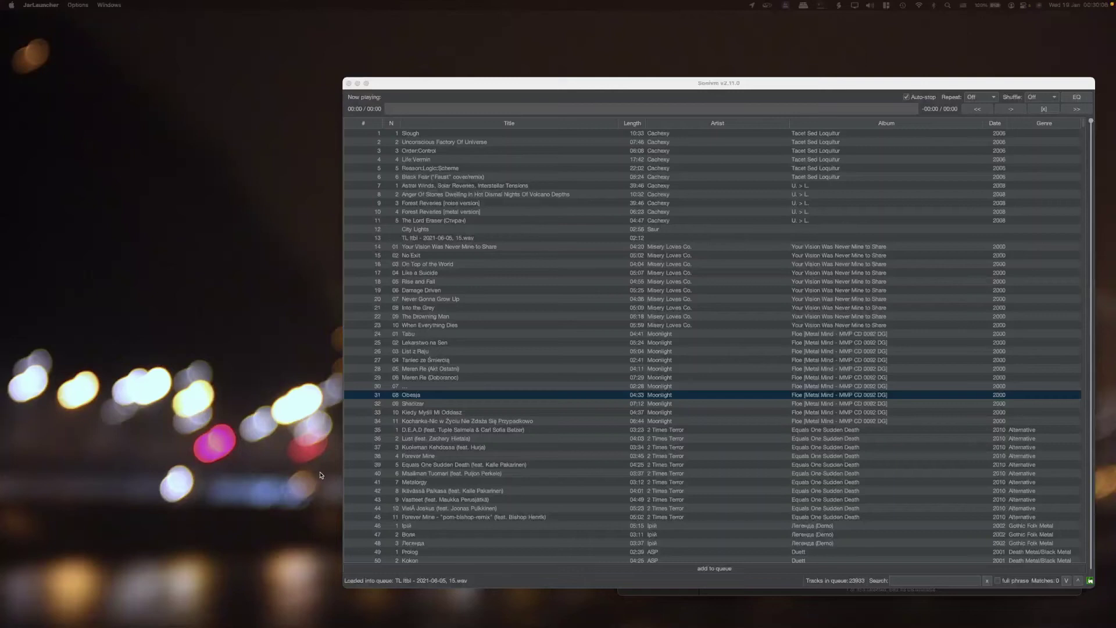
- Insert 01 - Objection Overruled.cue from the Accept album folder in Finder into the queue, directly after track 13
click(674, 343)
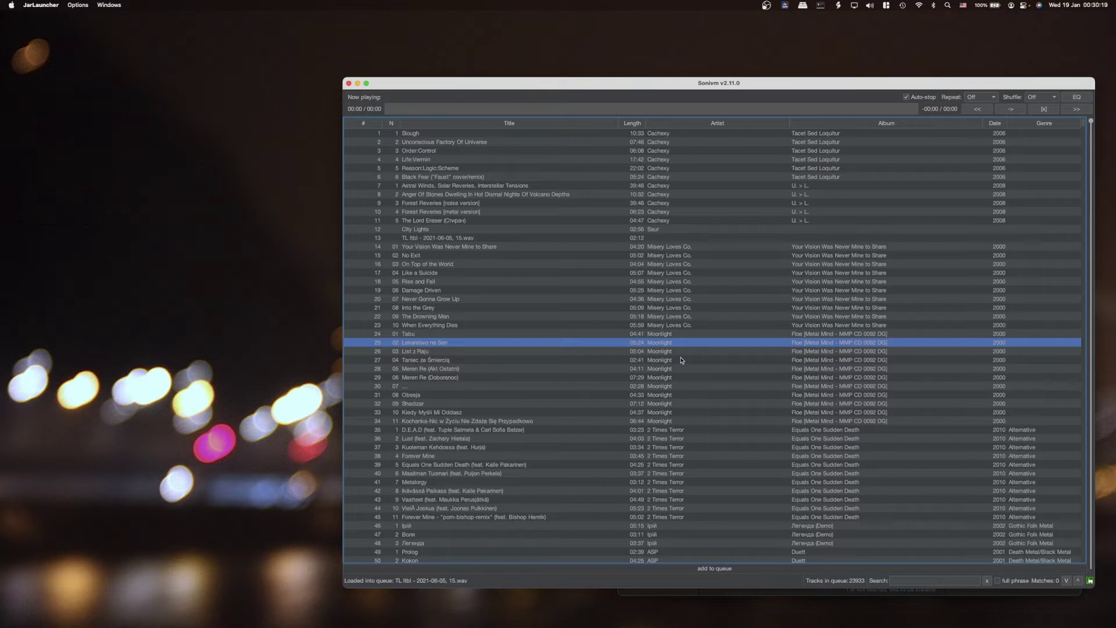
click(601, 241)
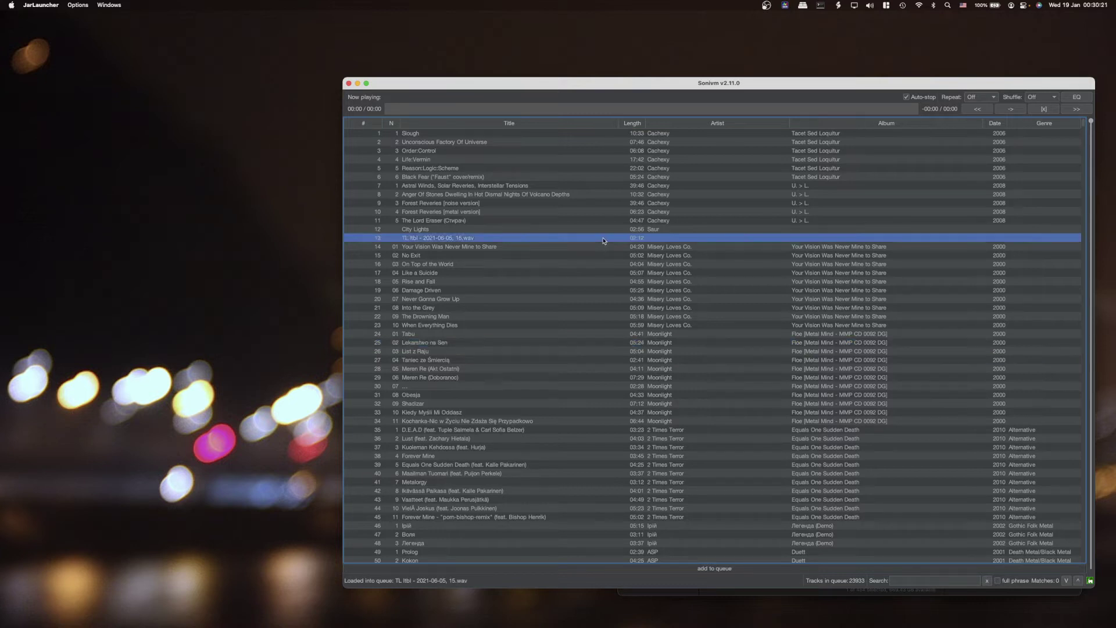
click(668, 596)
drag(796, 287, 814, 309)
drag(797, 376, 588, 246)
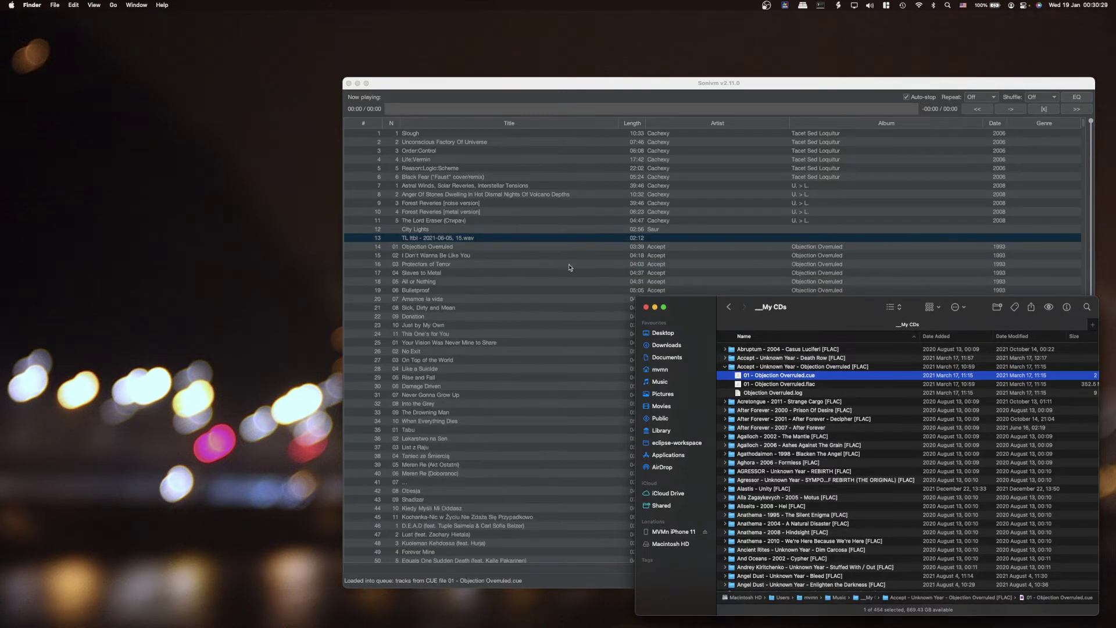
click(724, 257)
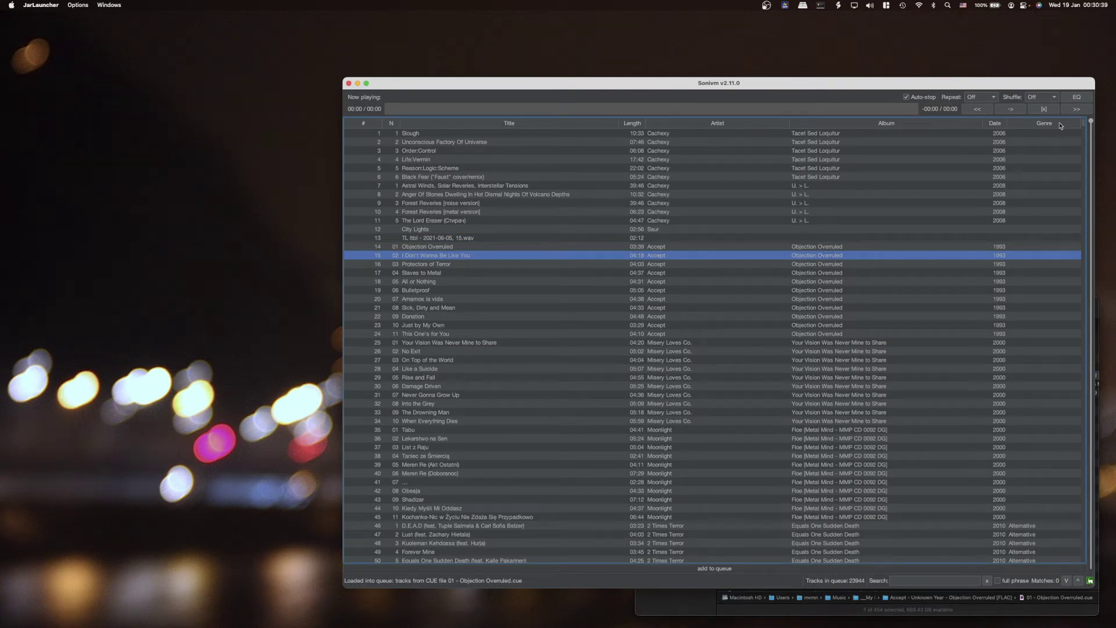
- Play the Accept track Objection Overruled and reposition the player window on the desktop
click(1076, 96)
click(1076, 97)
double_click(476, 248)
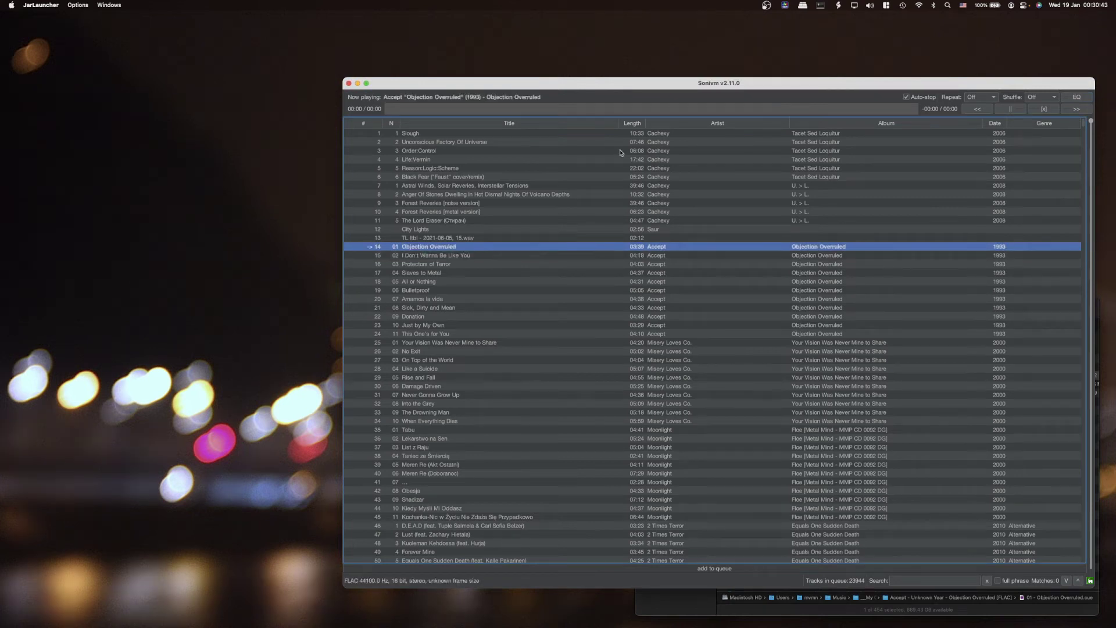
drag(722, 85, 610, 69)
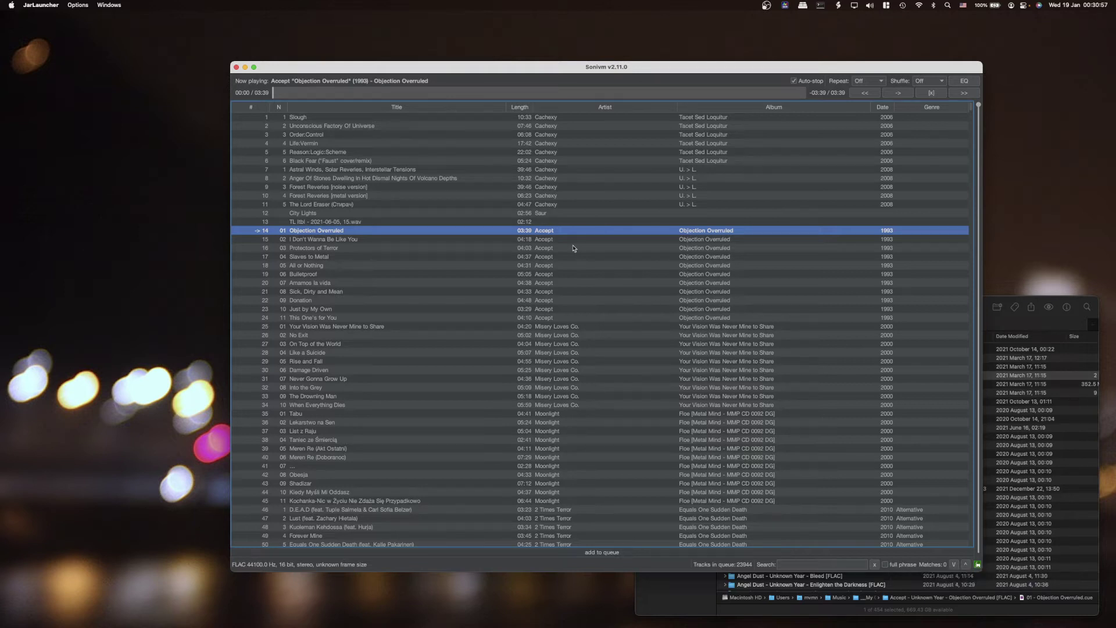
click(468, 257)
click(504, 249)
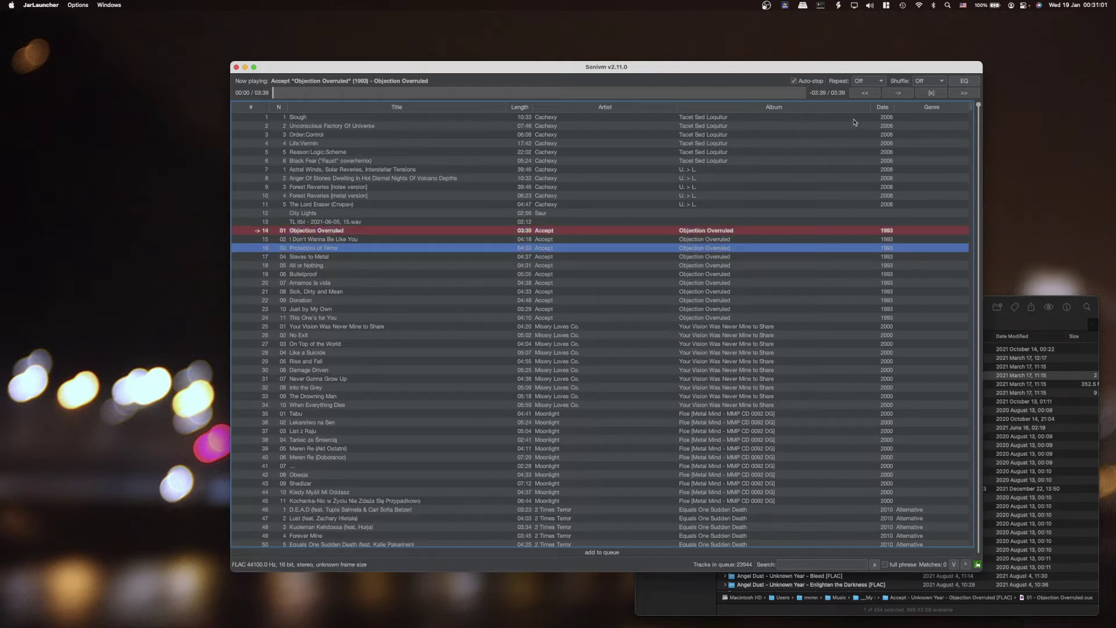
- Review the available Repeat and Shuffle modes without changing either setting
click(878, 83)
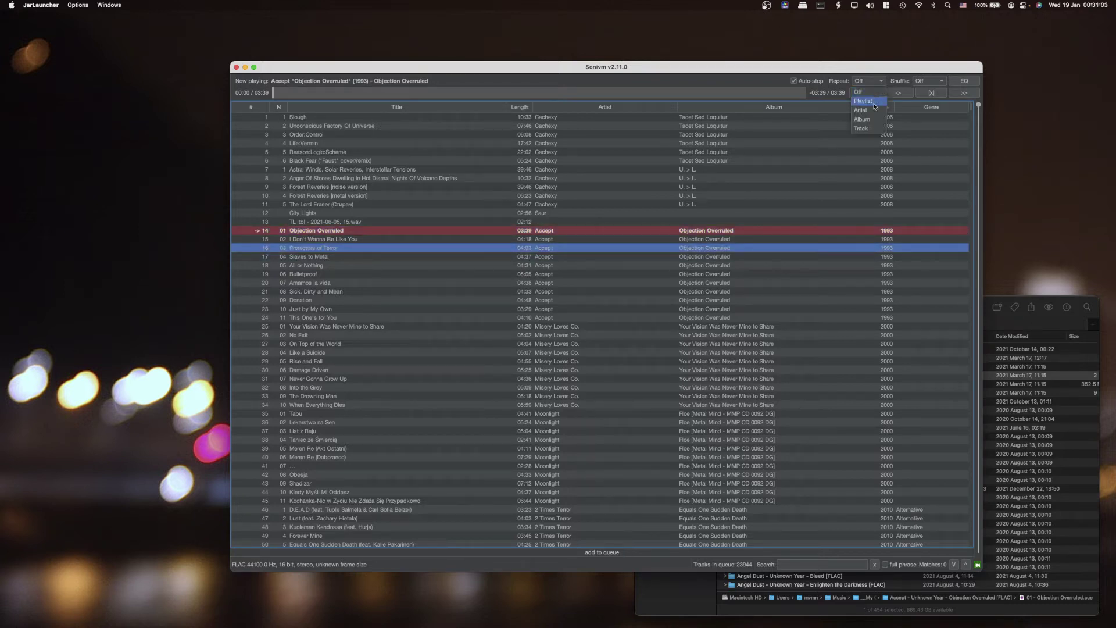
click(939, 81)
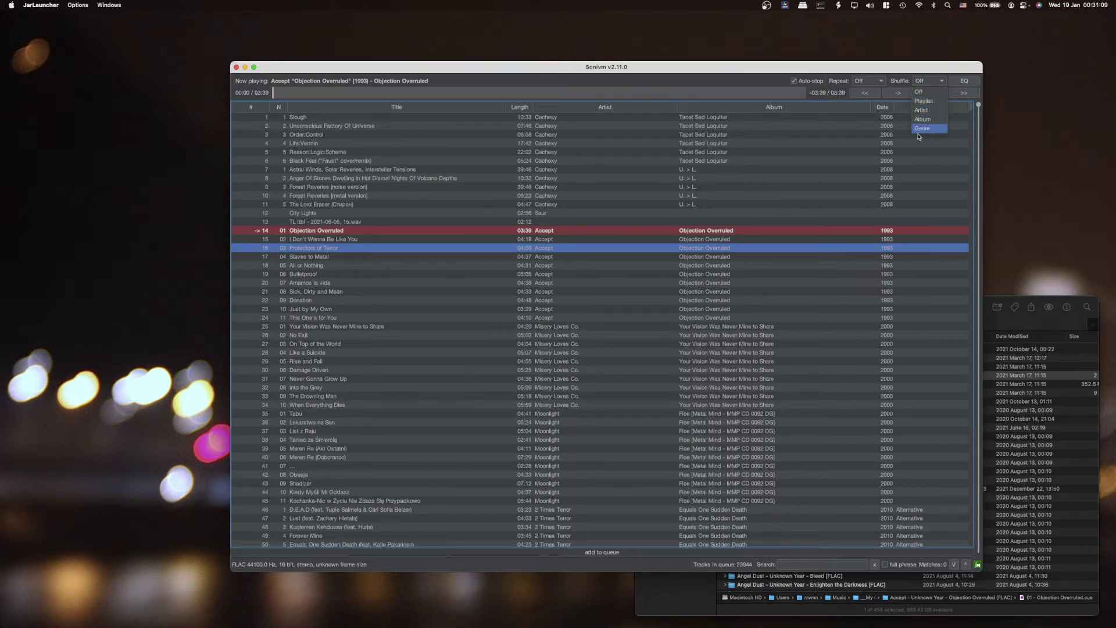
click(724, 308)
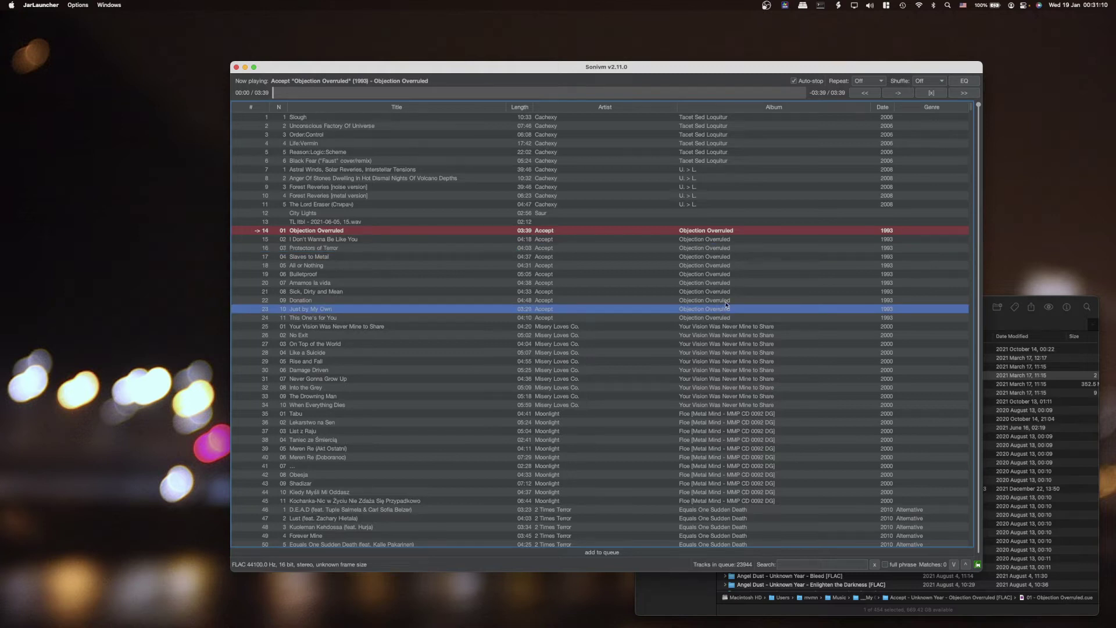
click(788, 563)
click(707, 361)
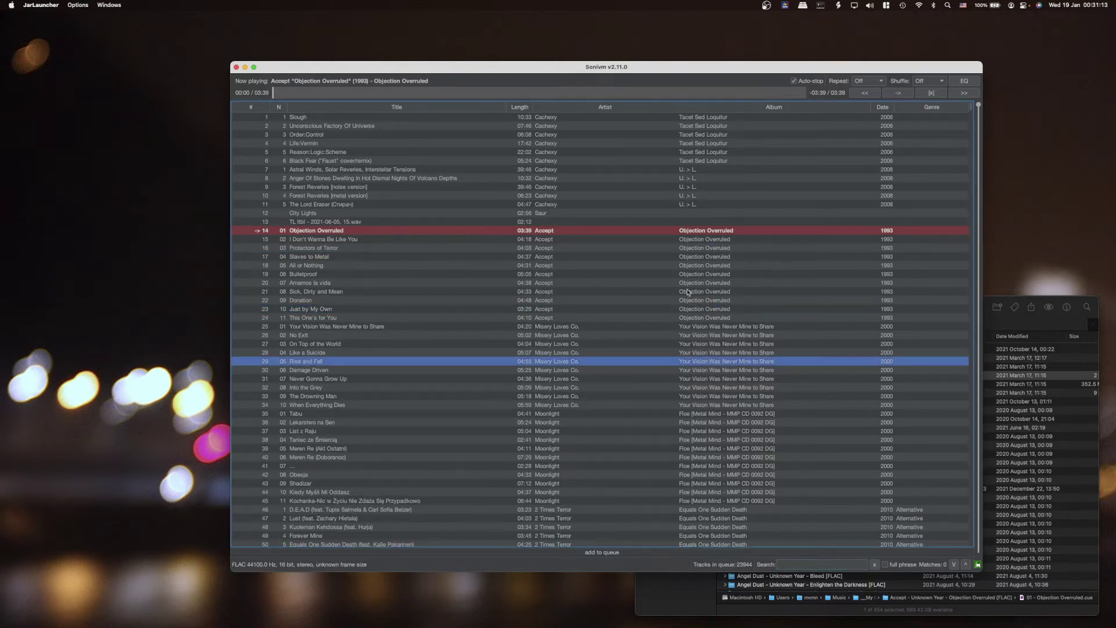
click(627, 265)
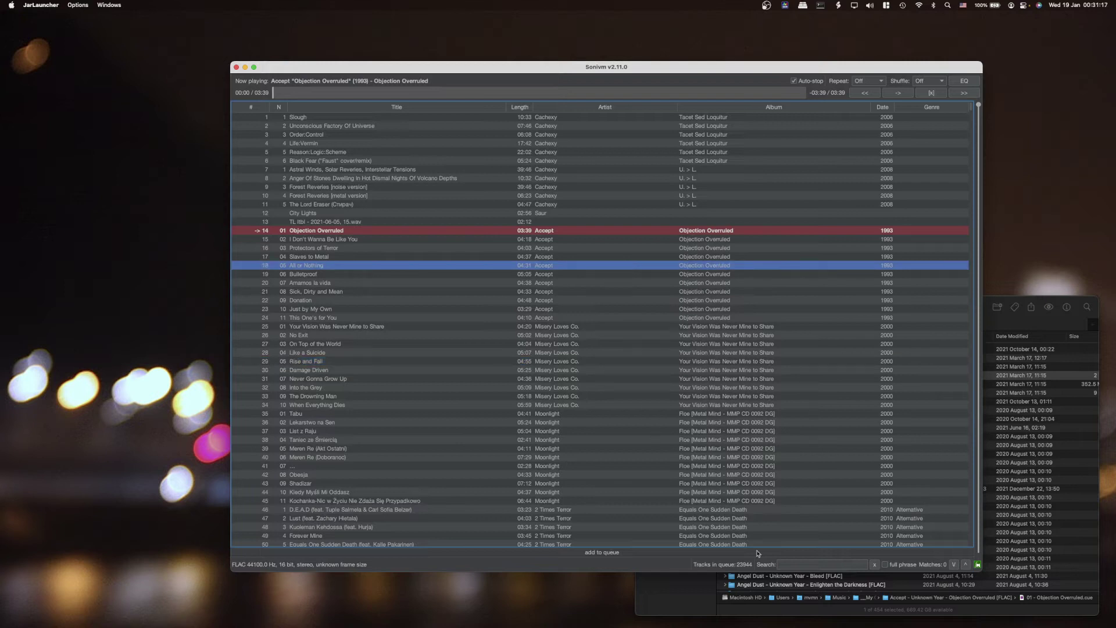
- Search the queue for "iron maiden"
click(789, 564)
scroll(773, 412, down, 1)
scroll(774, 412, down, 20)
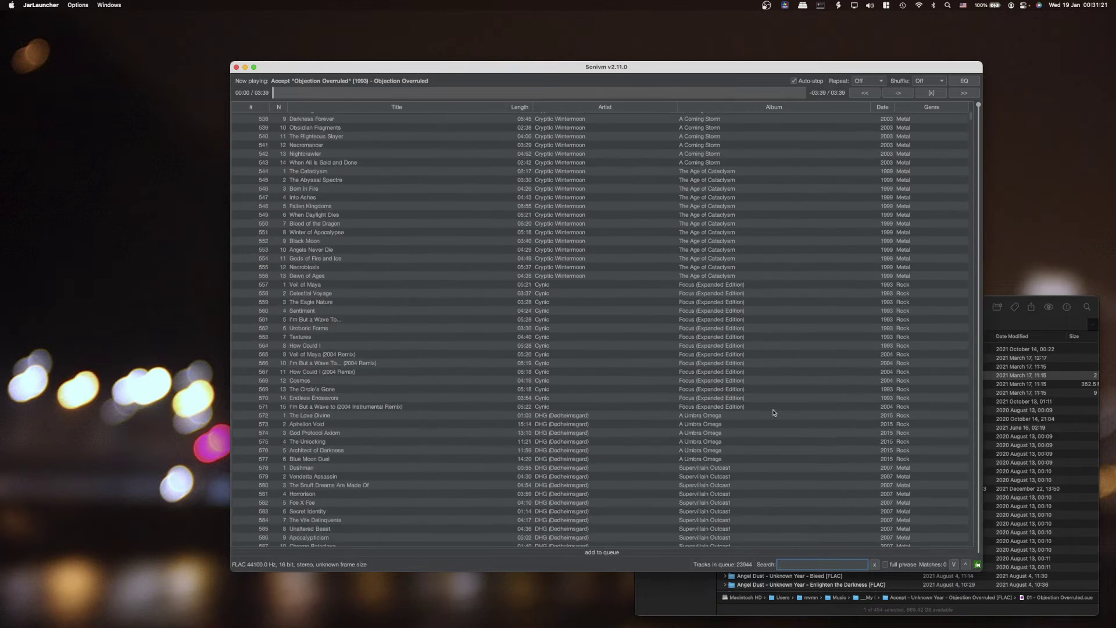
scroll(798, 413, down, 10)
scroll(798, 412, down, 6)
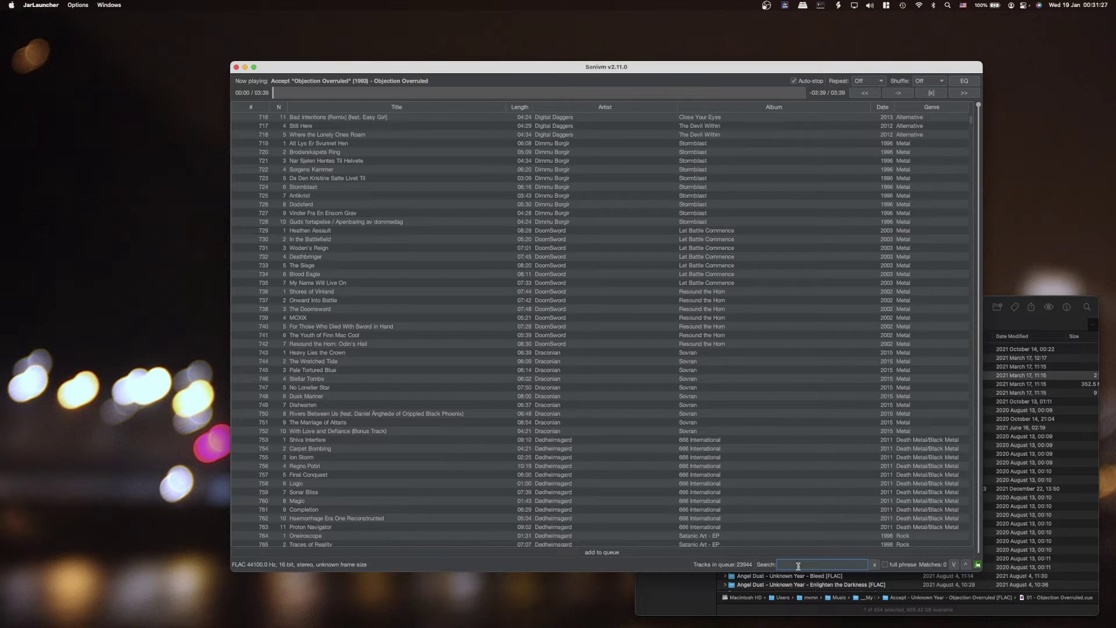
text(iron maiden)
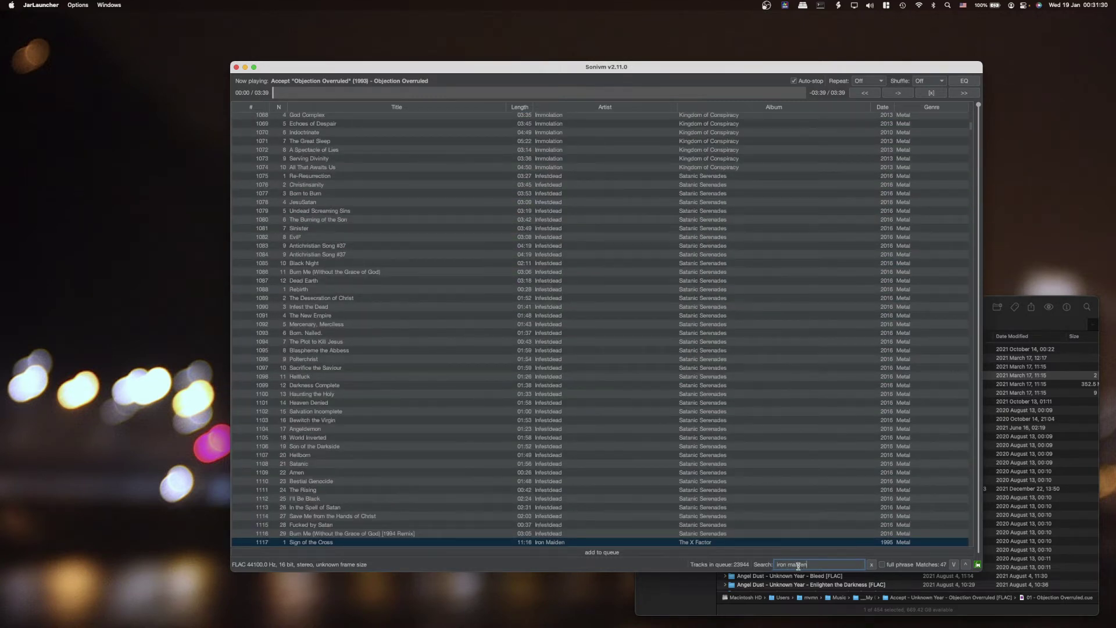
scroll(743, 482, down, 3)
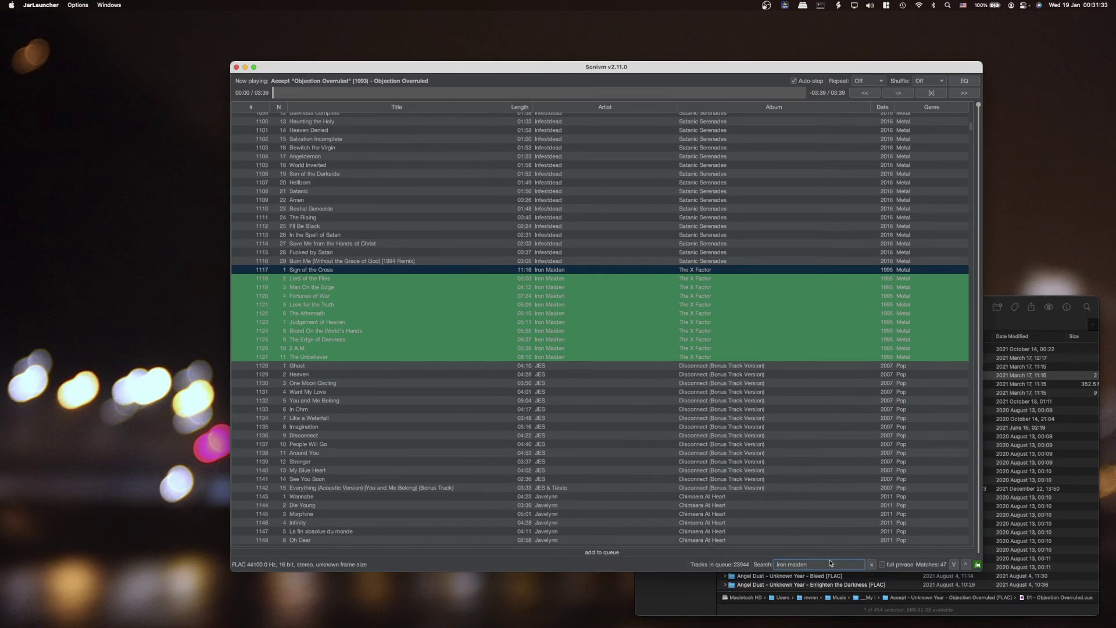
- Advance through the Iron Maiden matches to The Loneliness of the Long Distance Runner
key(Return)
key(Return)
key(Return)
key(Return)
key(Return)
key(Return)
key(Return)
key(Return)
key(Return)
key(Return)
key(Return)
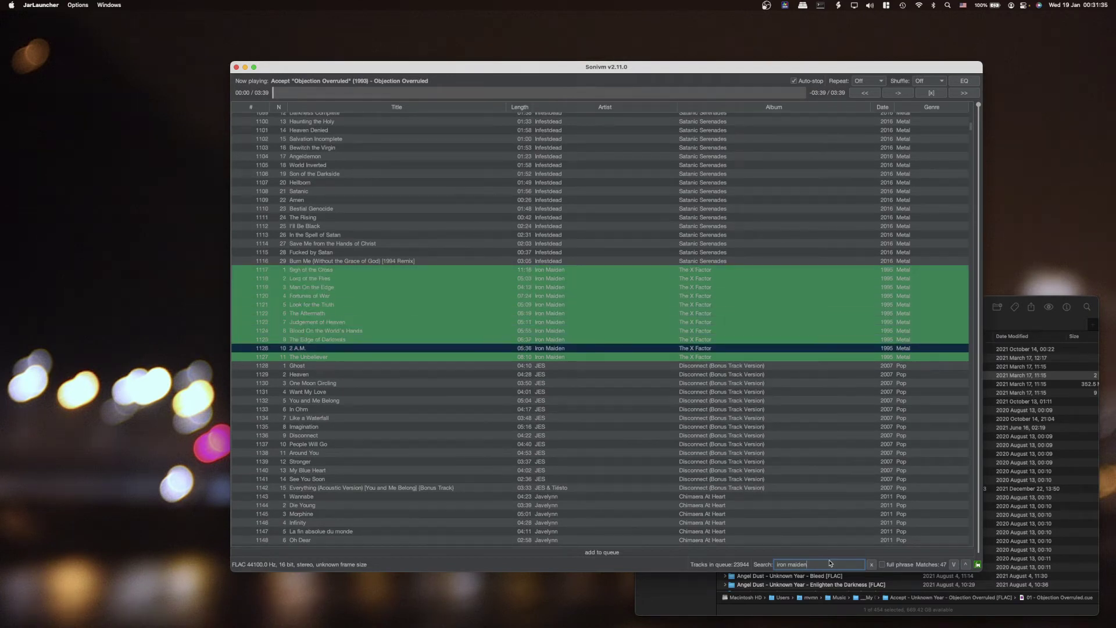
key(Return)
key(Return)
key(Return)
key(Return)
key(Return)
key(Return)
key(Return)
key(Return)
key(Return)
key(Return)
key(Return)
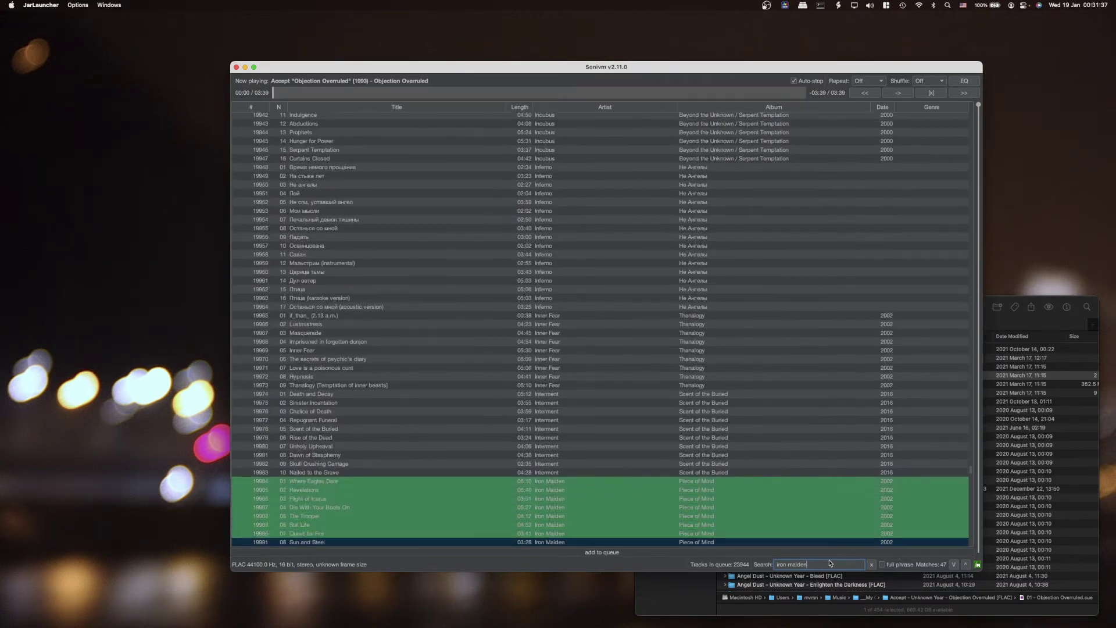
key(Return)
key(Return)
key(Return)
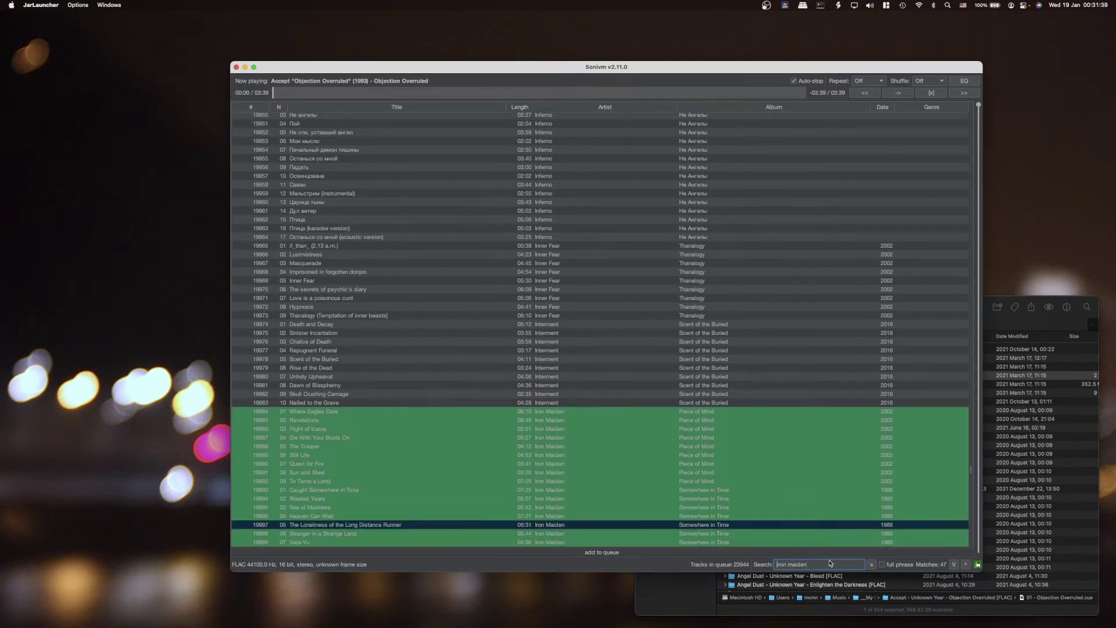
- Go forward through the matches to Alexander the Great and back to Heaven Can Wait
click(954, 564)
click(954, 565)
click(955, 565)
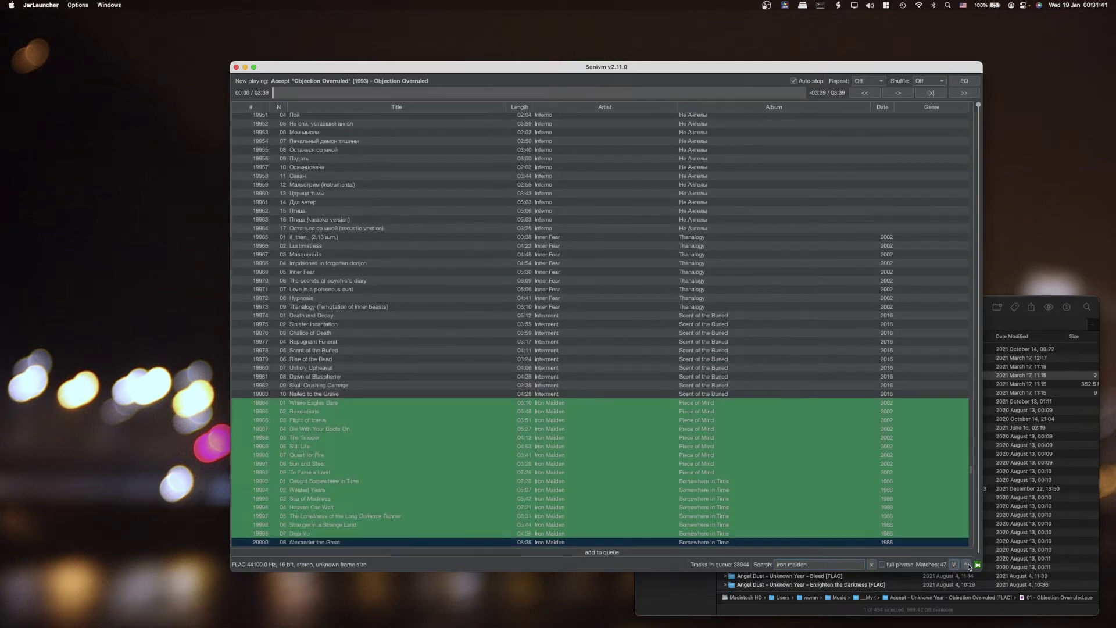
click(967, 564)
click(967, 564)
click(967, 565)
click(966, 564)
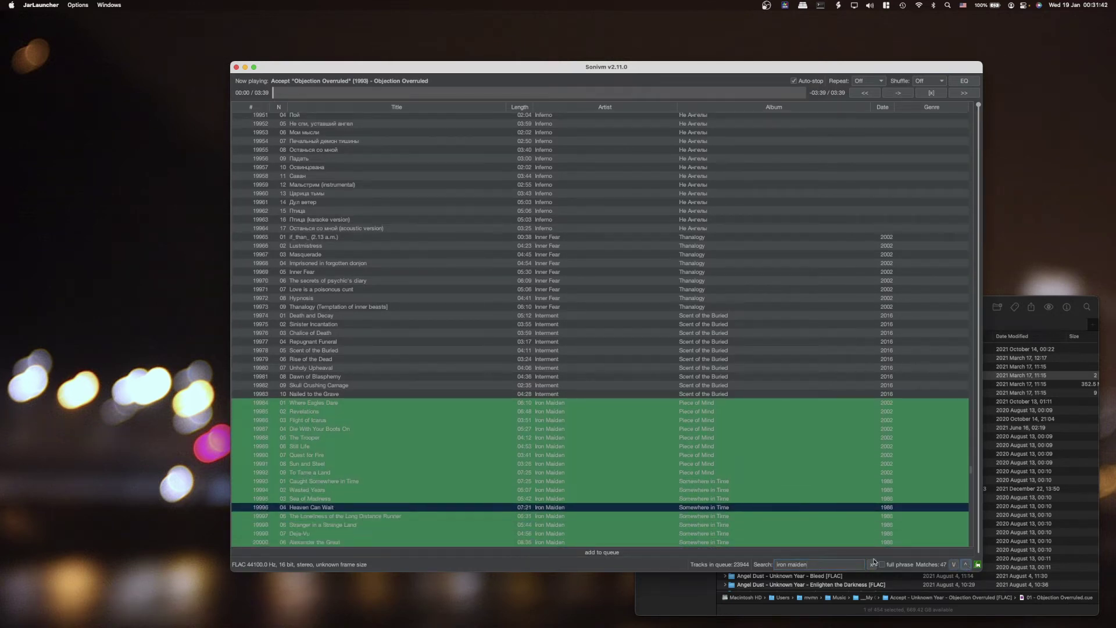
- Search the queue for "blood iron" and step through the matches in both directions
click(811, 565)
text(b)
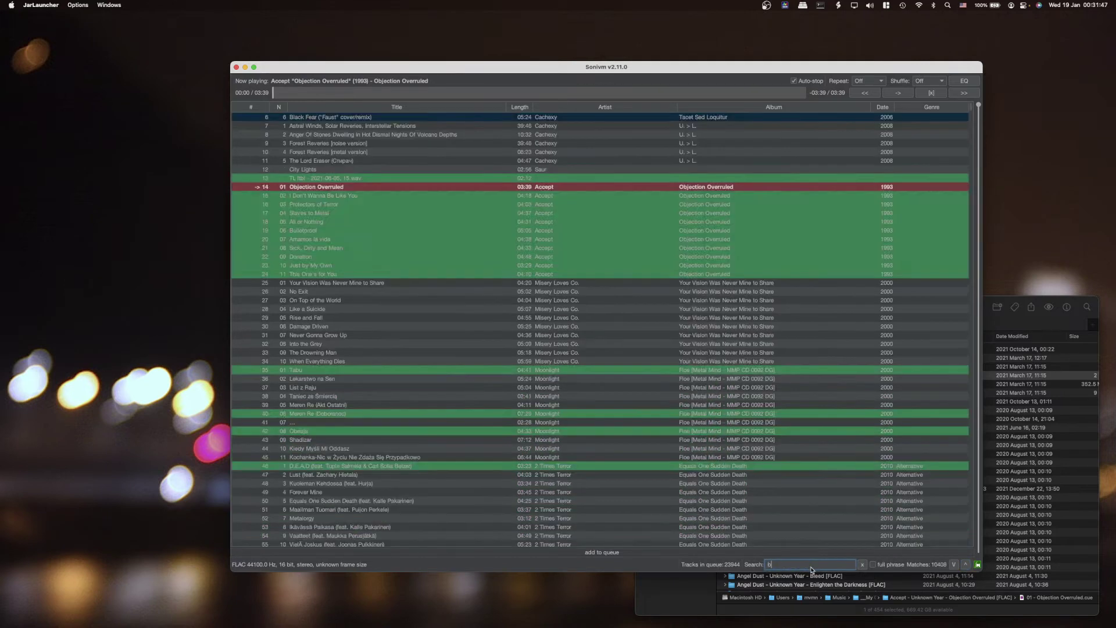
text(lood iron)
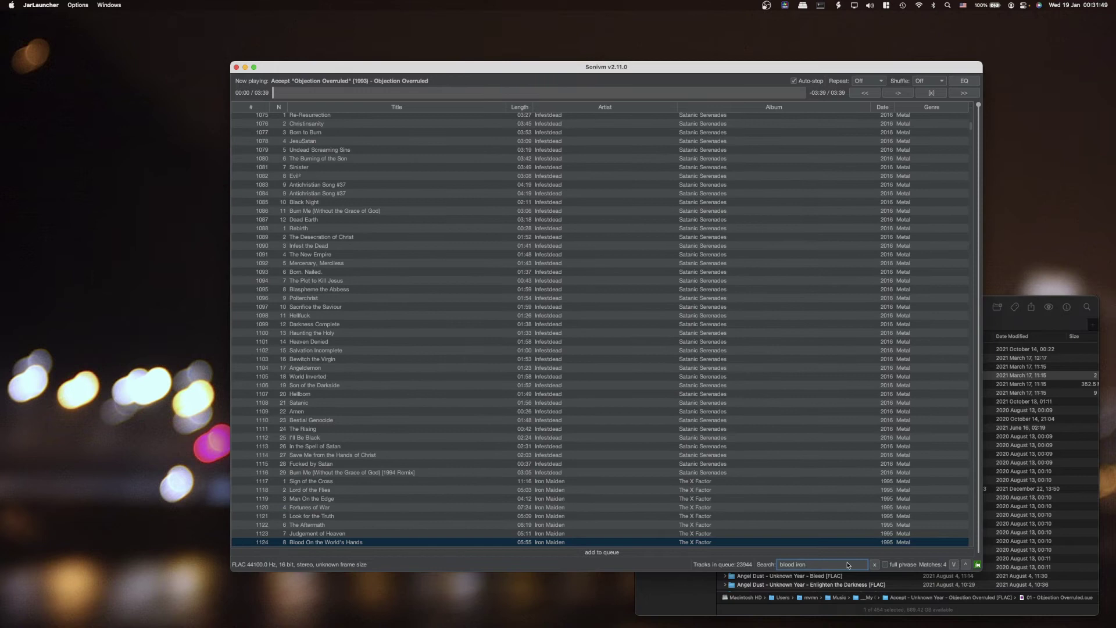
key(Return)
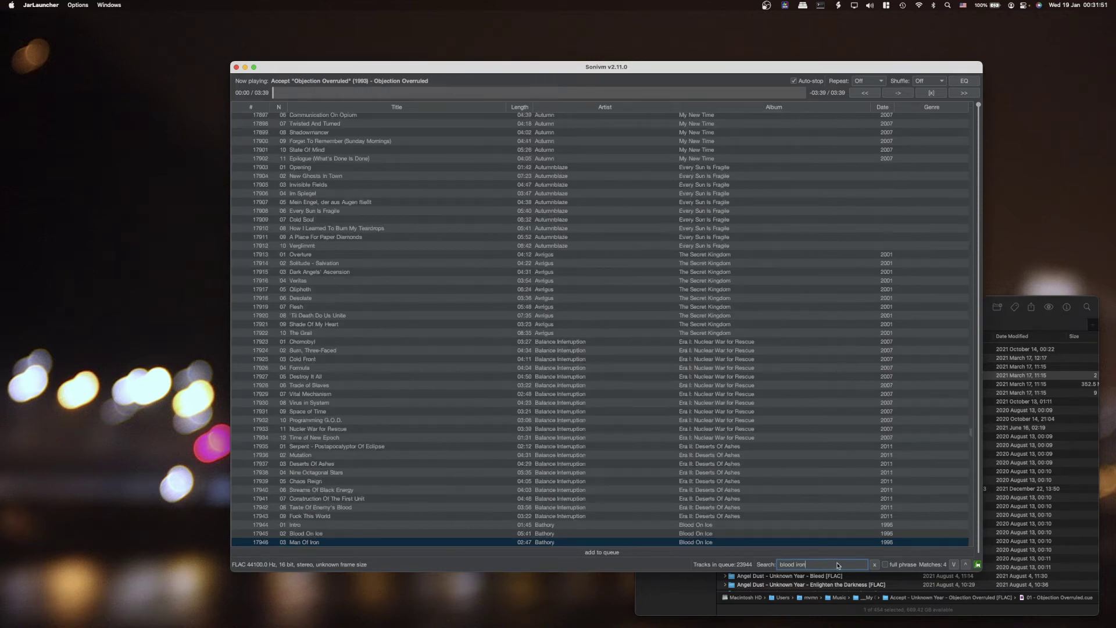
key(Return)
key(Return)
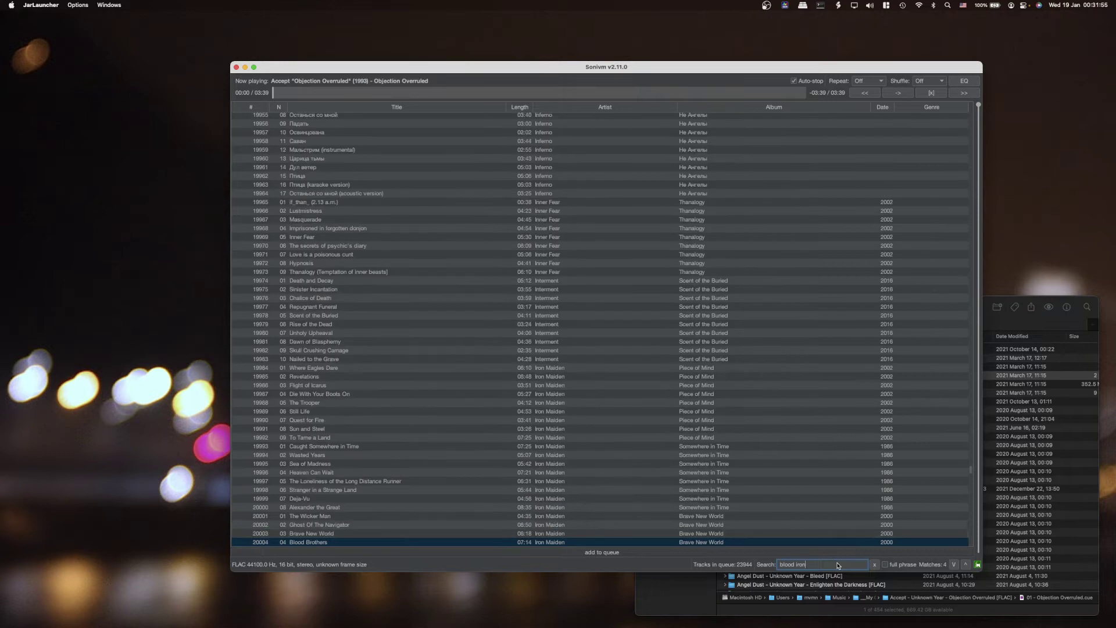
key(Return)
key(shift+Return)
- Search the queue for "blood and iron" with full phrase matching enabled
double_click(787, 564)
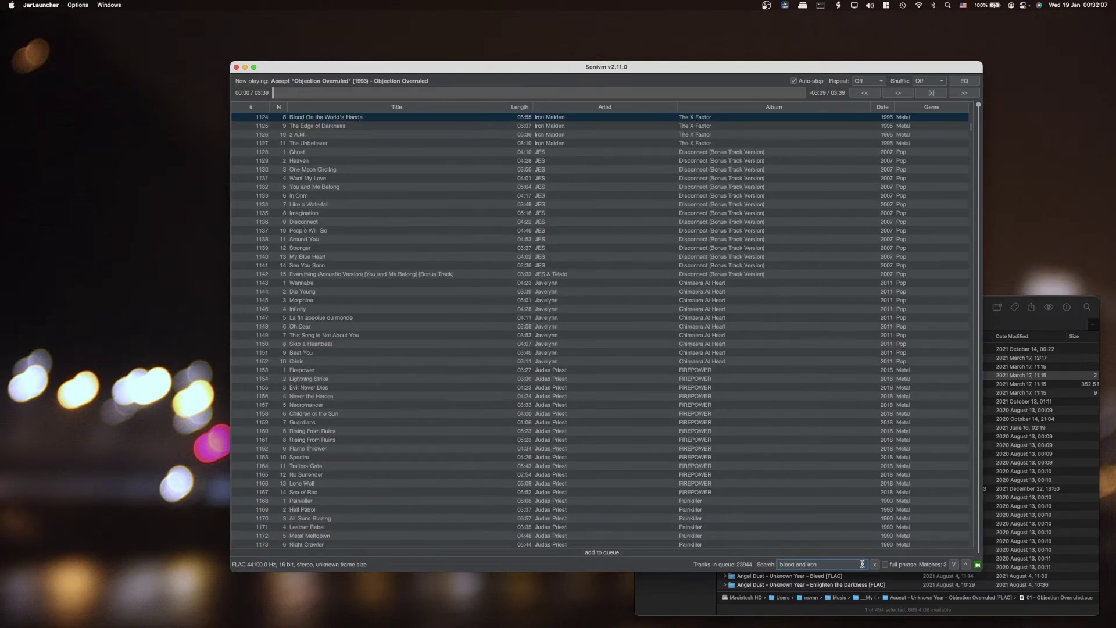
scroll(736, 343, up, 5)
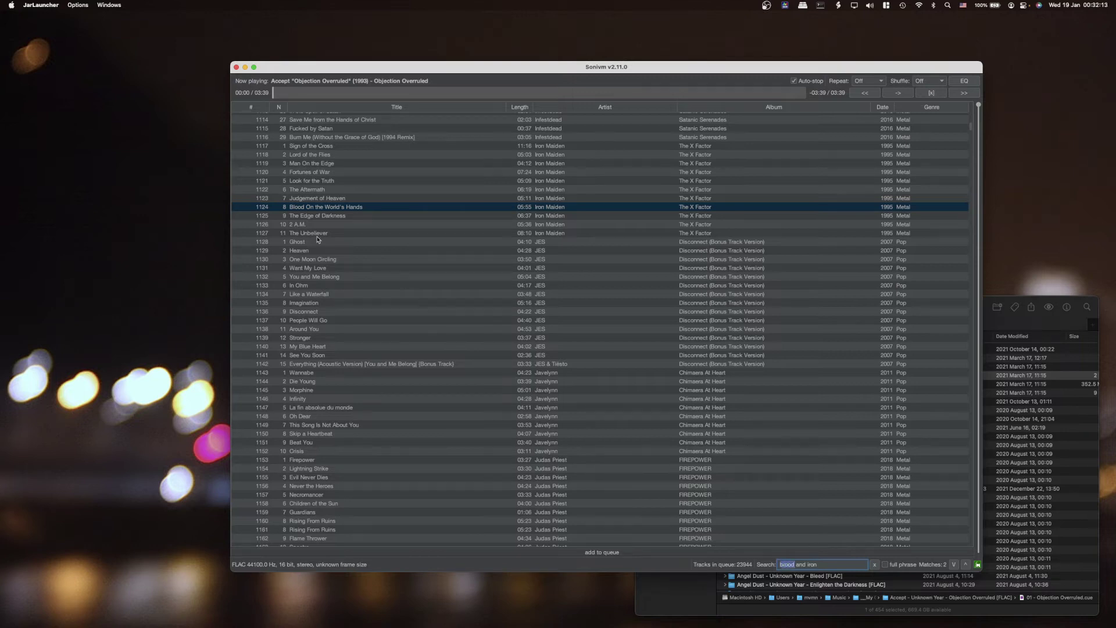
click(815, 562)
double_click(802, 564)
click(887, 565)
click(824, 565)
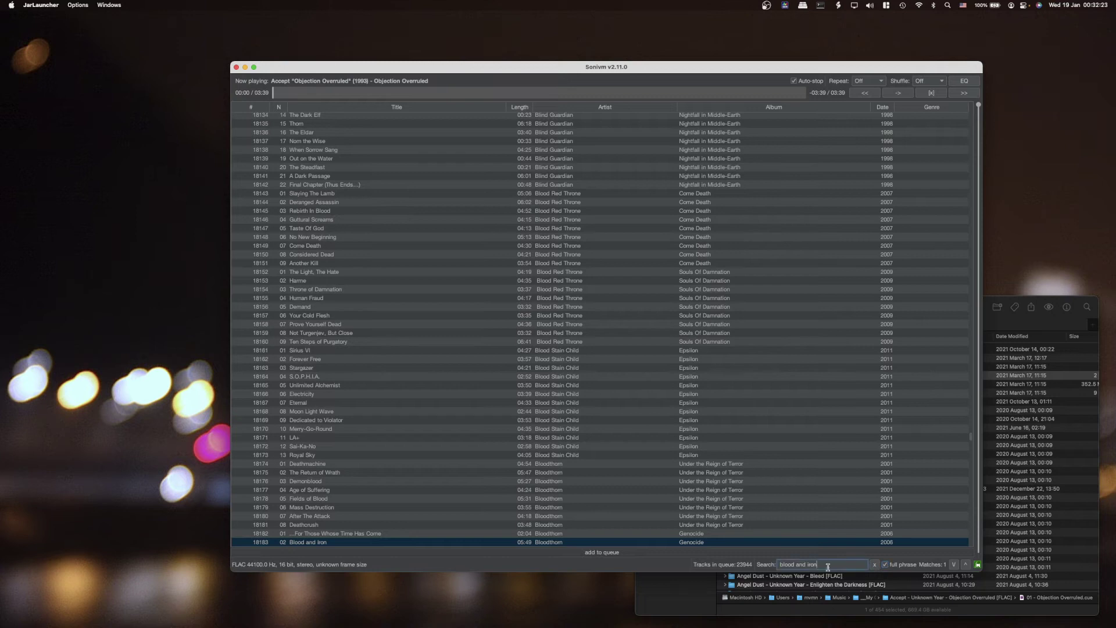
scroll(725, 473, down, 2)
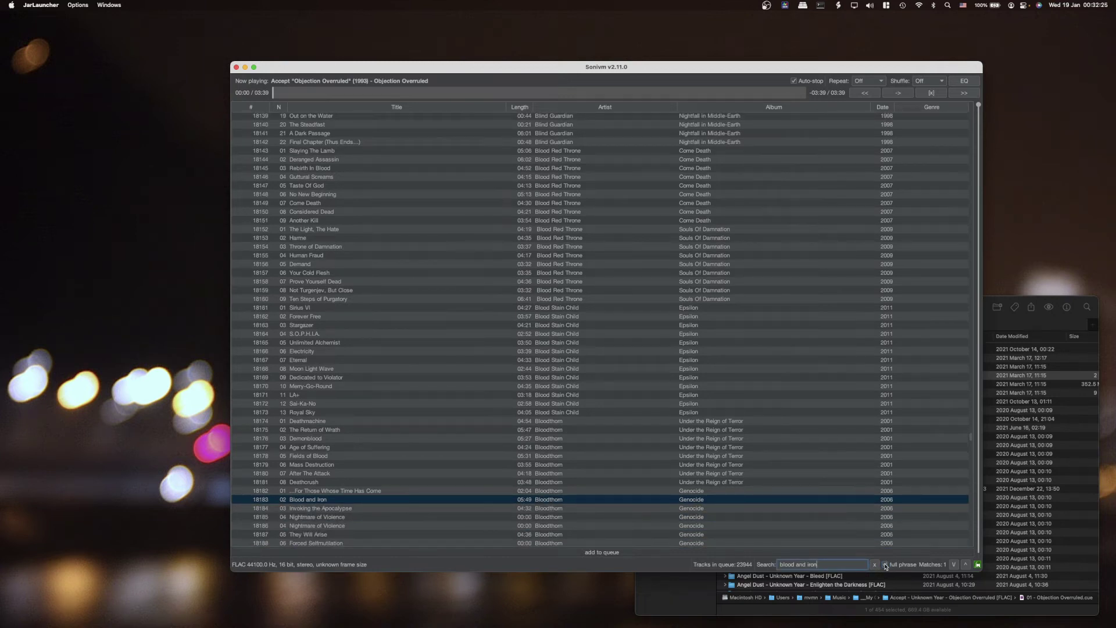
- Disable full phrase matching and clear the "blood and iron" search
click(824, 562)
double_click(787, 566)
double_click(807, 567)
click(885, 565)
click(874, 564)
- Search the queue for "2000" and examine the matching tracks' dates
click(814, 565)
text(200)
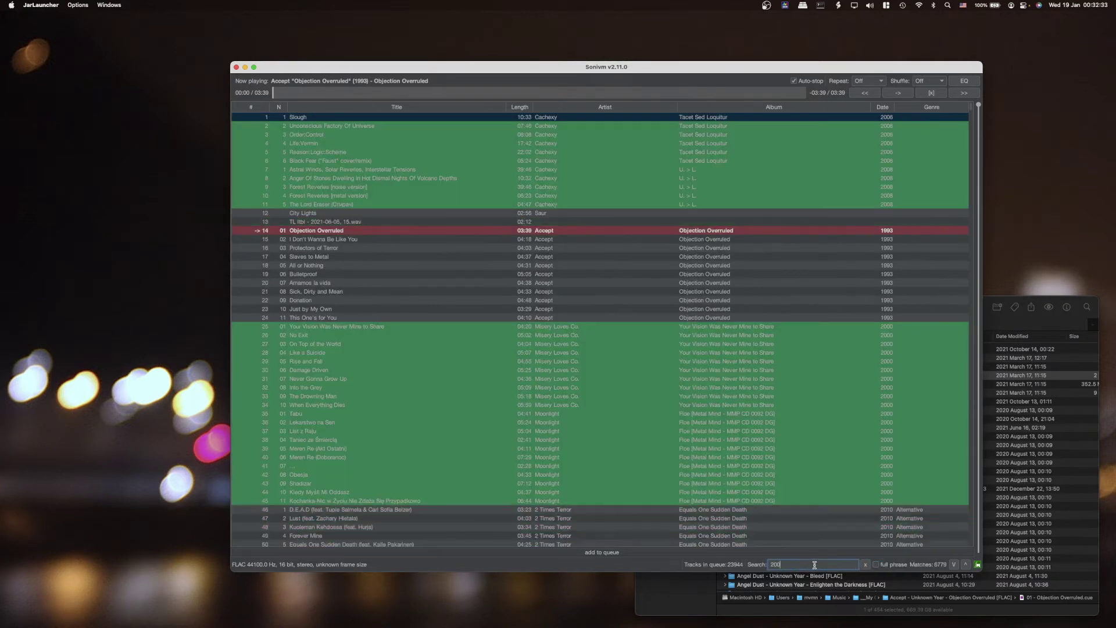
text(0)
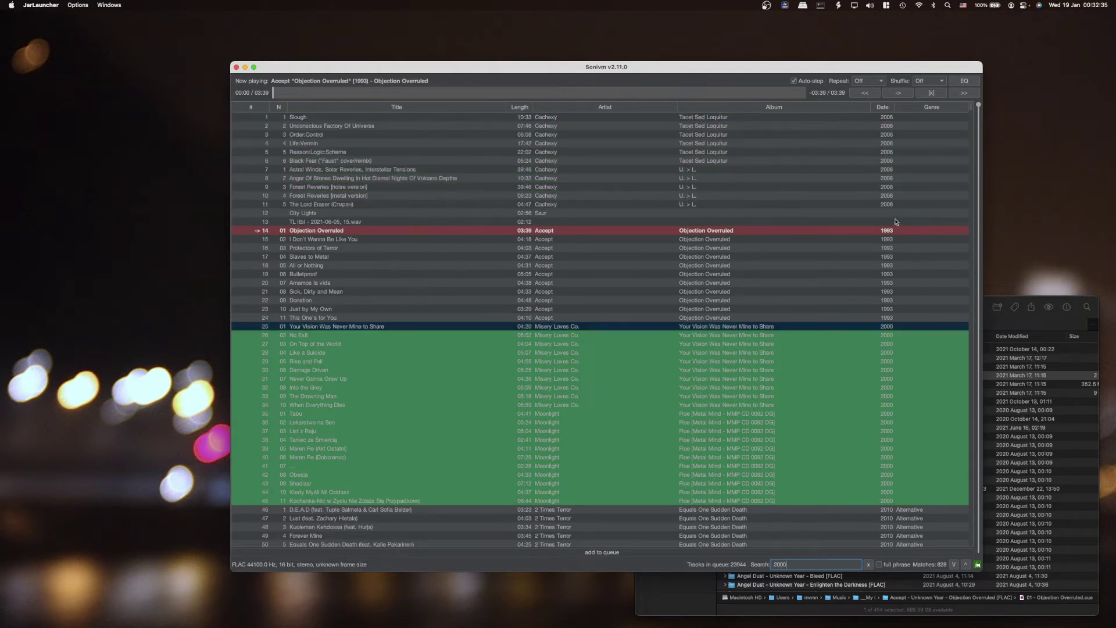
scroll(899, 379, down, 5)
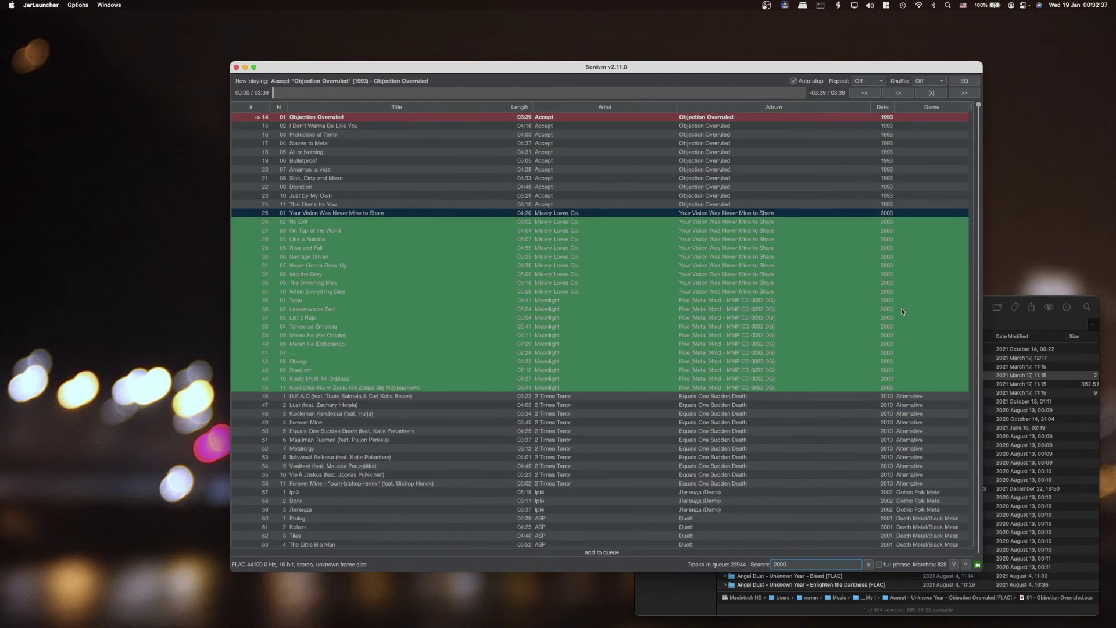
scroll(902, 282, down, 3)
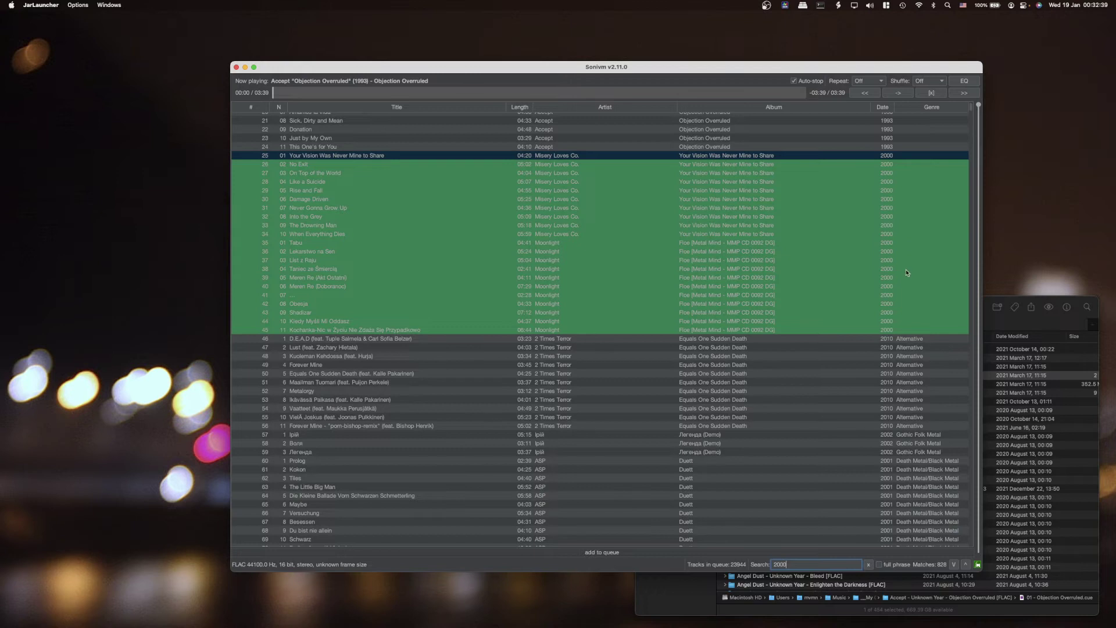
- Replace the search term with "gothic" to find tracks by genre
double_click(779, 567)
text(giot)
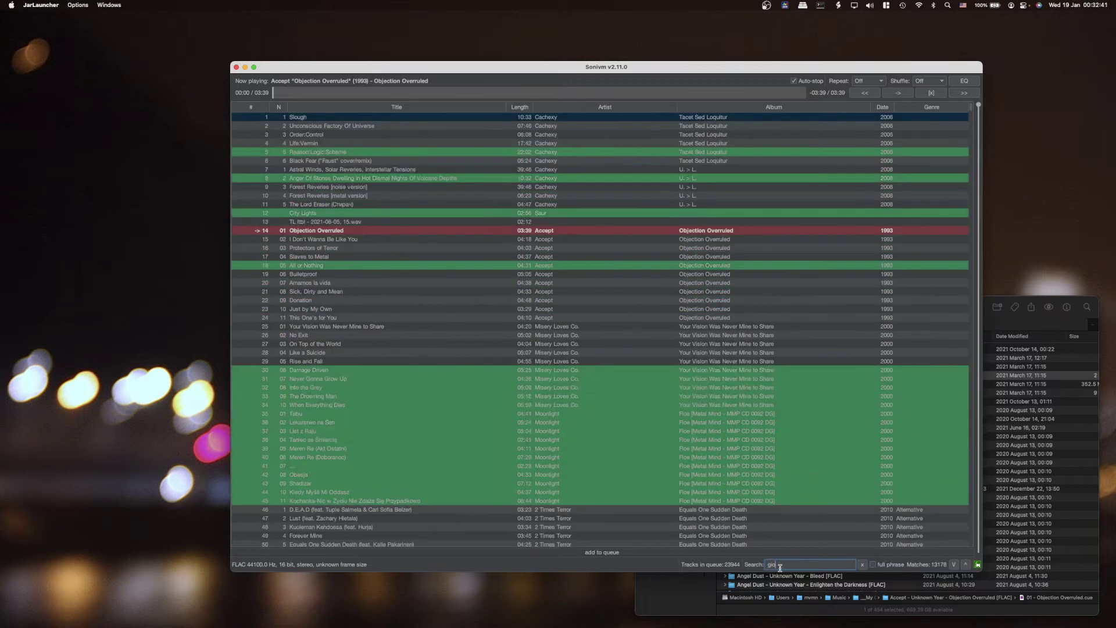
text(hic)
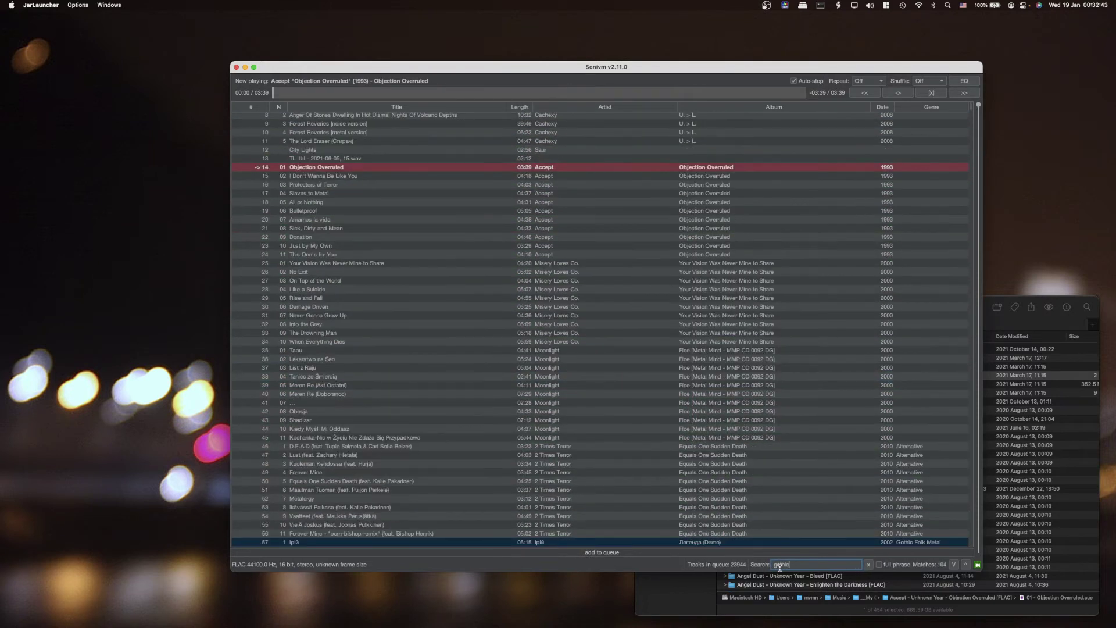
- Step through the queue tracks matching "gothic" and examine their genres
scroll(816, 509, down, 3)
key(Return)
key(Return)
key(Return)
key(Return)
key(Return)
key(Return)
key(Return)
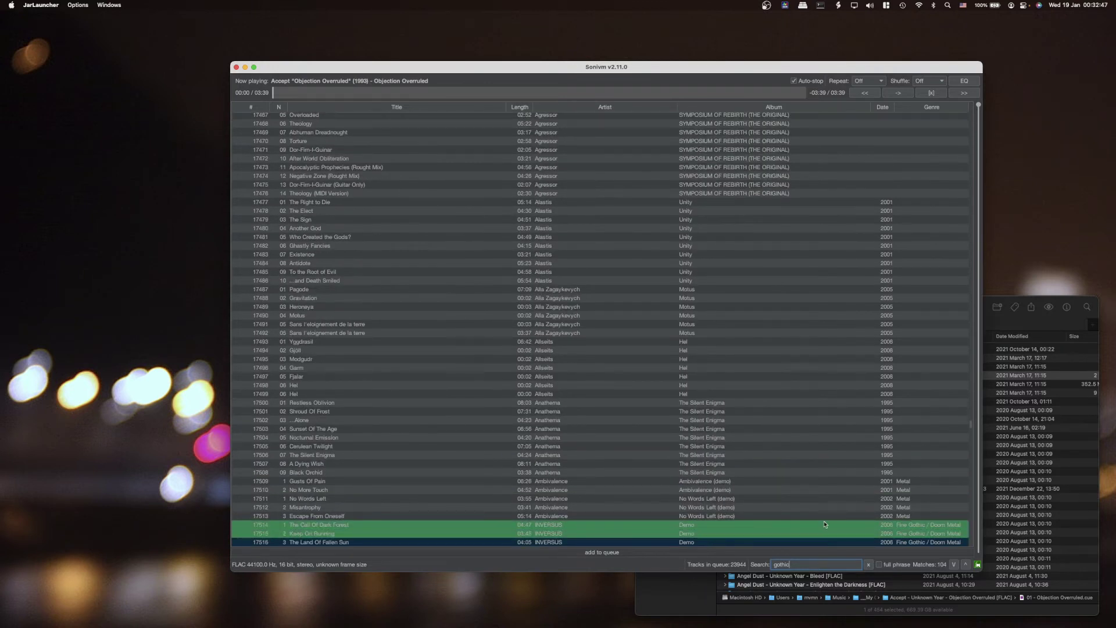
- Extend the search to "paradise lost gothic" and go through the tracks matching both artist and album
key(super+Left)
text(paradise )
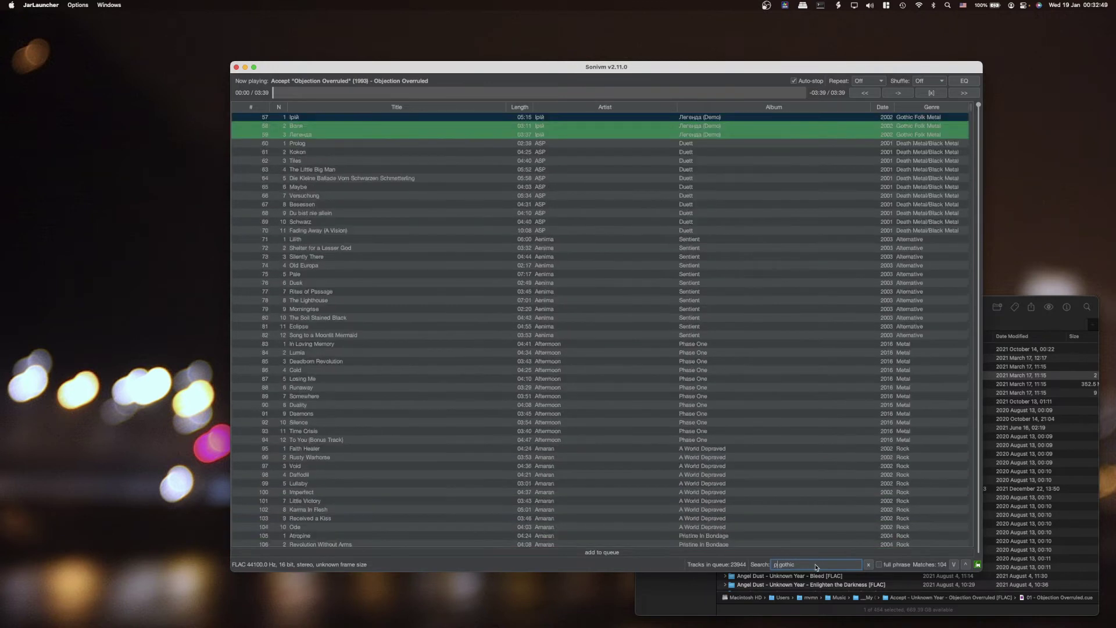
text(lost)
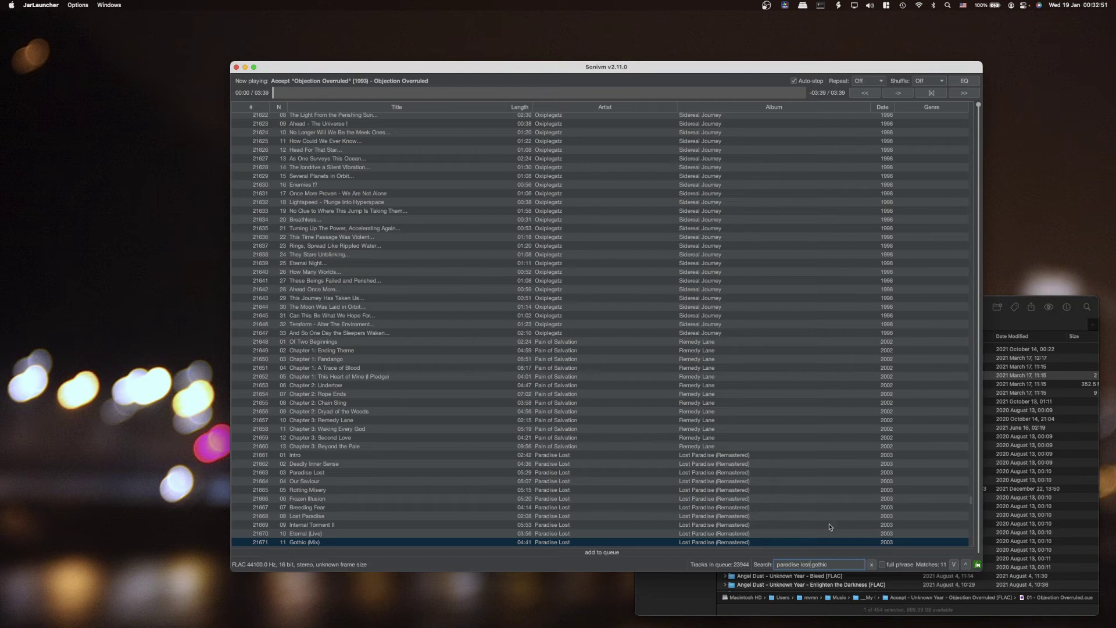
scroll(829, 501, down, 3)
key(Down)
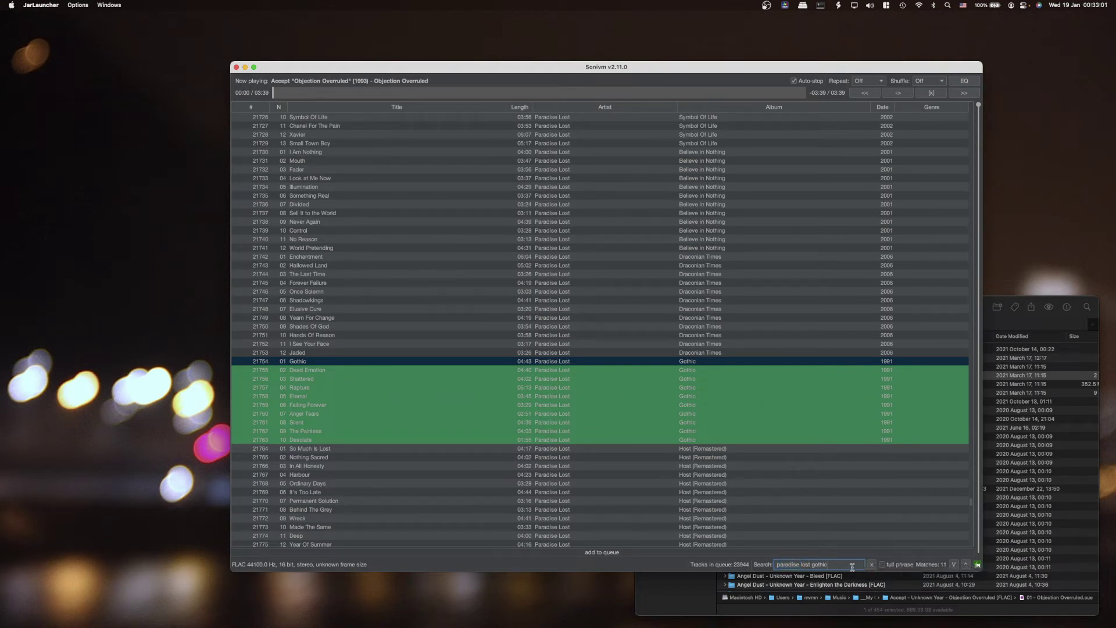
- Clear the search, look for "2022" and step through the tracks with that date
click(870, 565)
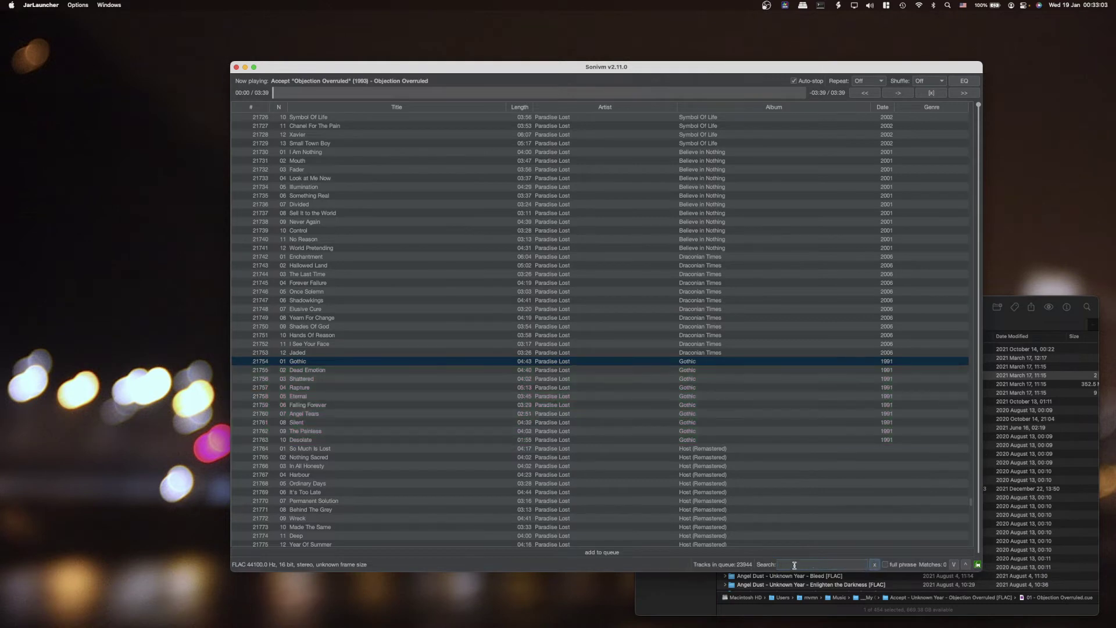
text(20)
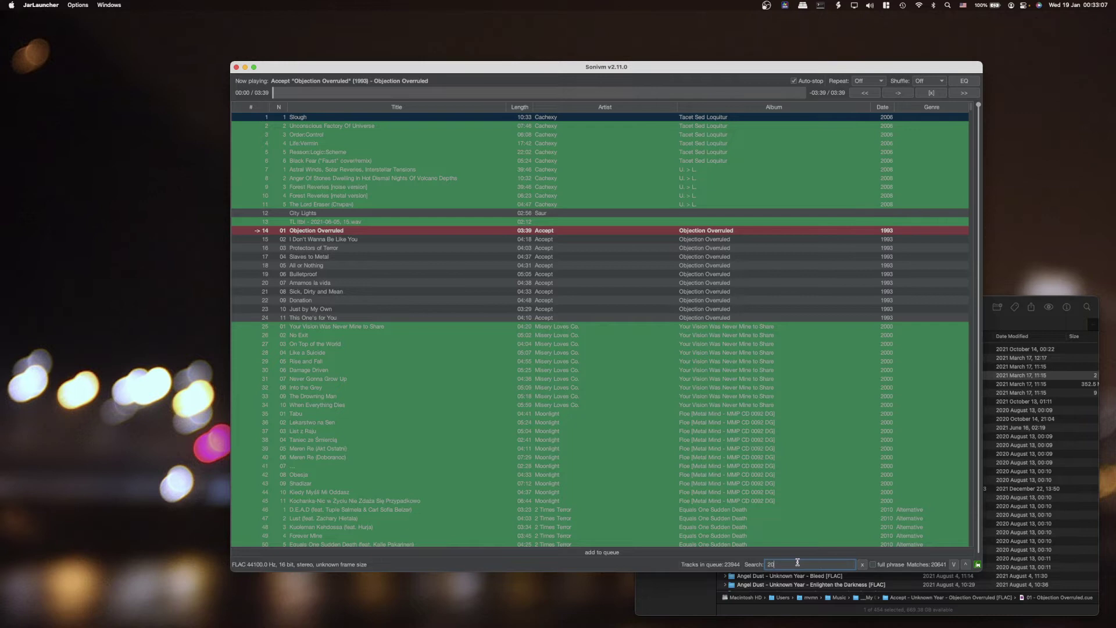
text(22)
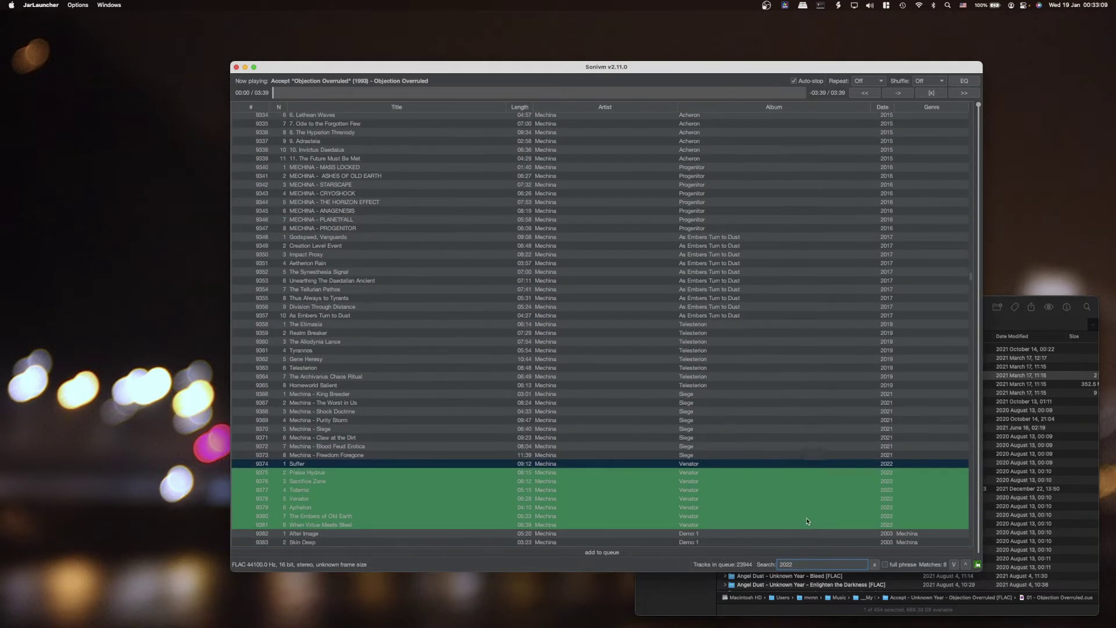
scroll(804, 518, down, 4)
key(Return)
key(Return)
key(Return)
key(Return)
key(Return)
key(Return)
key(Return)
key(Return)
key(Return)
key(Return)
key(Return)
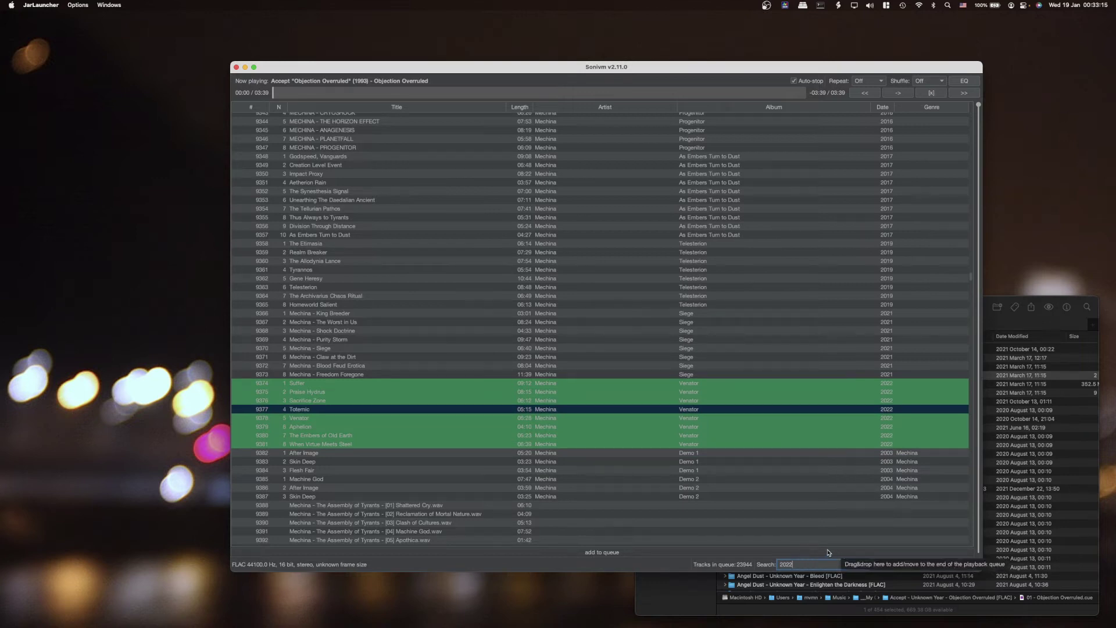
- Clear the "2022" search, select the track "Mechina - Claw at the Dirt" and browse the surrounding queue
click(876, 565)
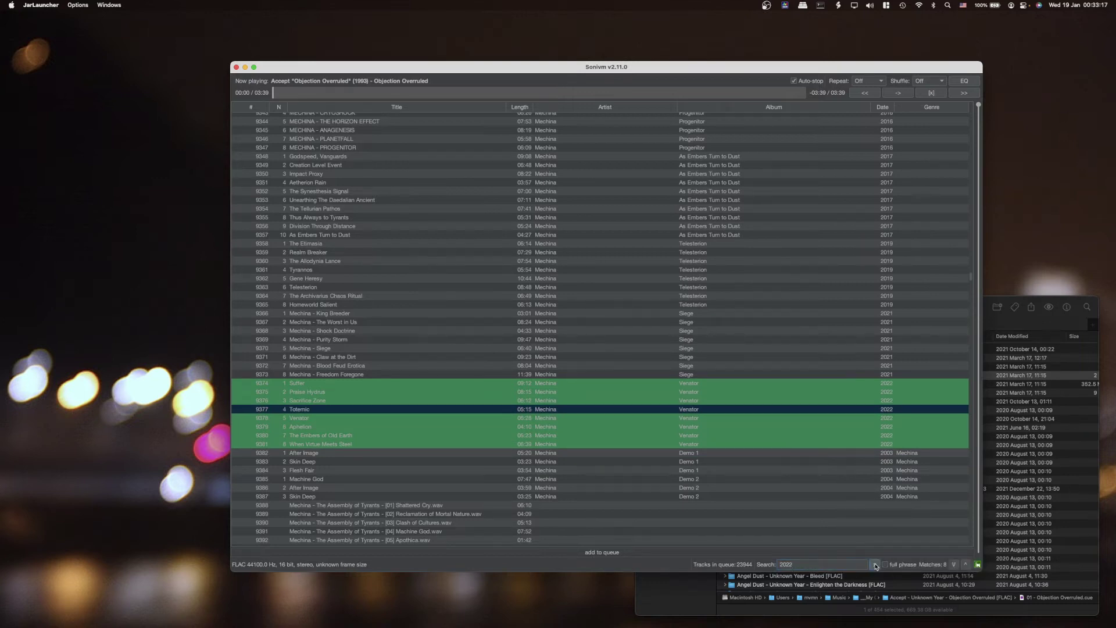
click(572, 356)
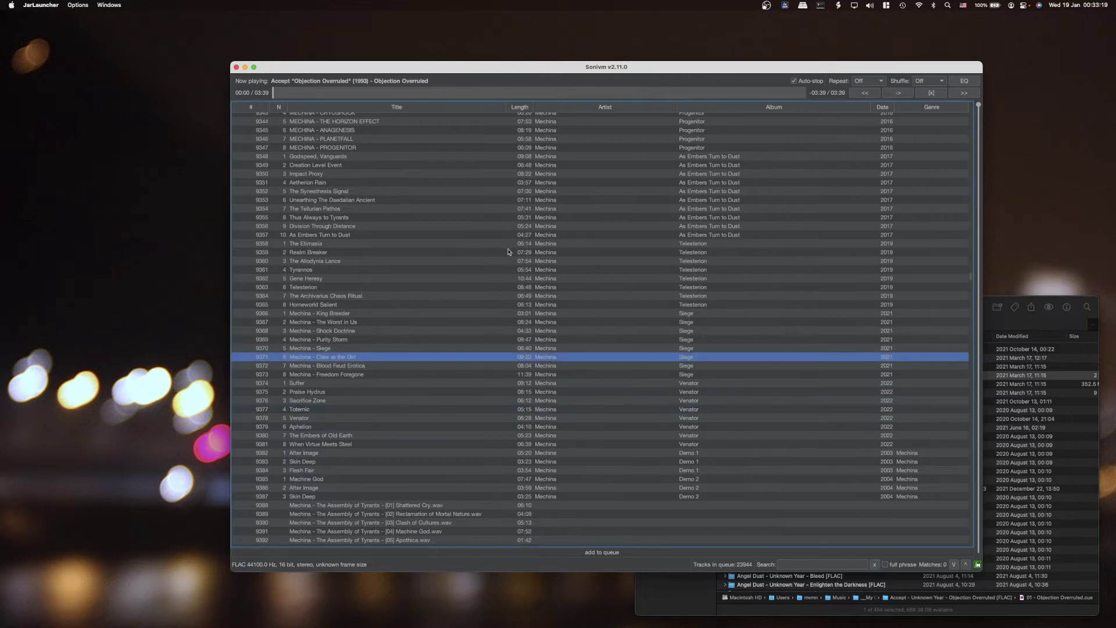
scroll(522, 277, up, 1)
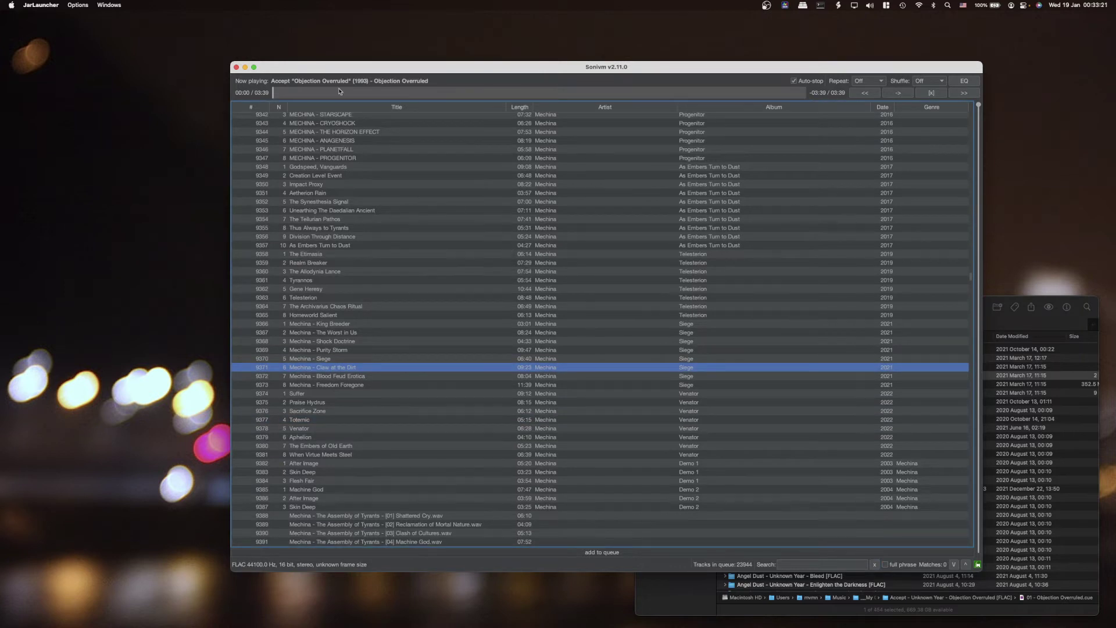
scroll(528, 313, down, 4)
scroll(528, 312, down, 2)
scroll(529, 313, up, 2)
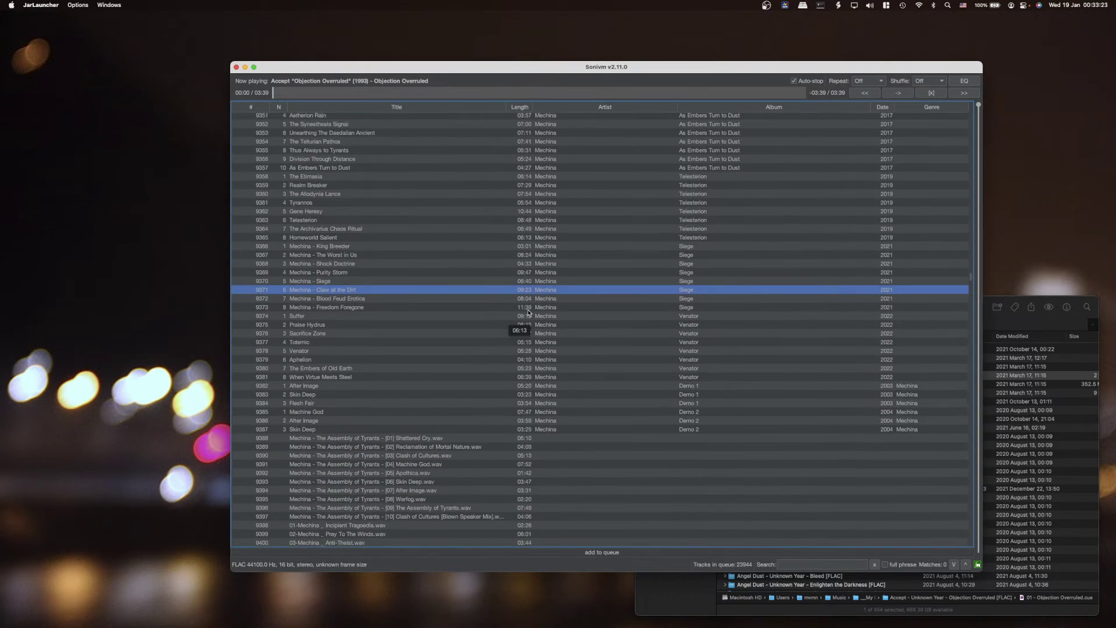
scroll(528, 312, down, 1)
- Bring the currently playing track into view in the queue and play "TL ltbl - 2021-06-05, 15.wav"
click(366, 83)
scroll(440, 192, up, 4)
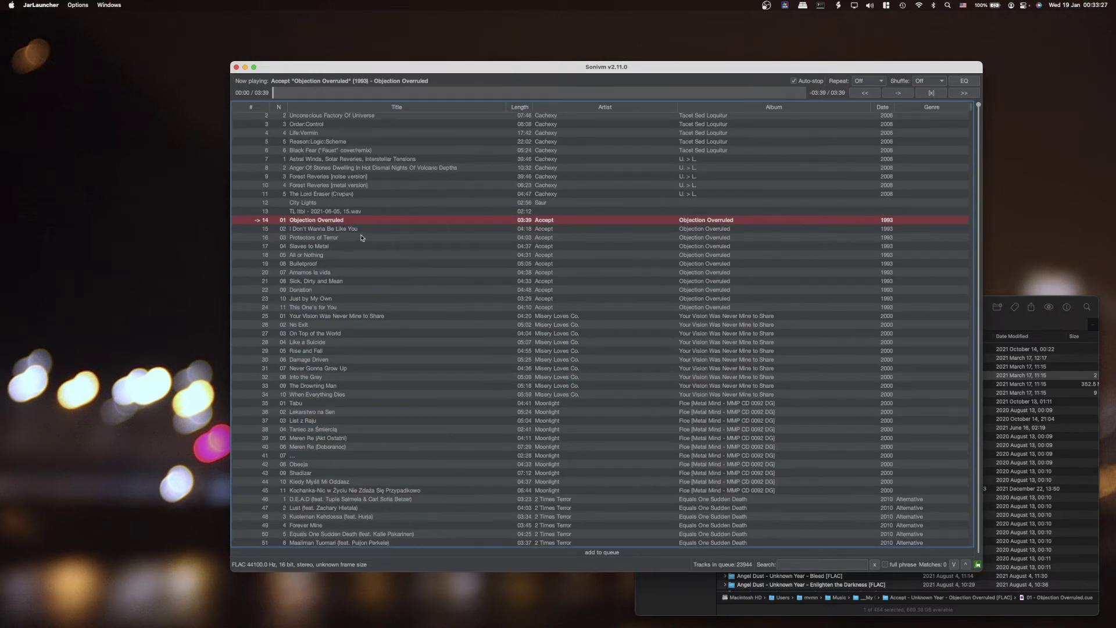
double_click(431, 213)
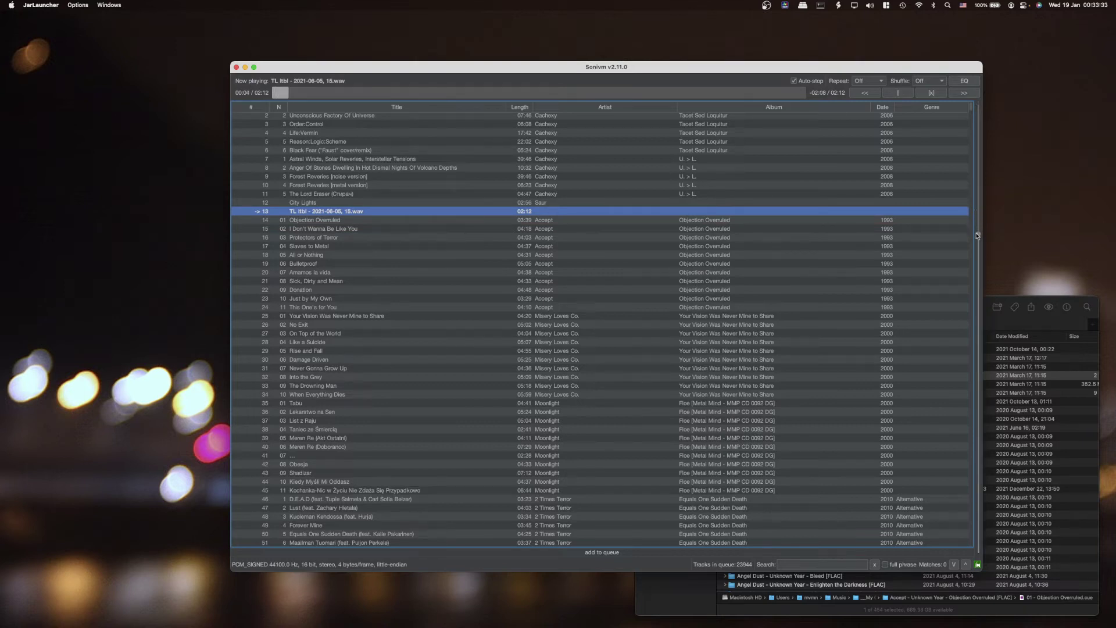
- Open the equalizer, turn it on and move its window partly over the queue's edge
click(963, 81)
click(953, 207)
drag(1010, 203, 958, 201)
- Lower the equalizer's 60, 170, 310, 600 and 1K bands to near minimum
drag(930, 319, 928, 327)
click(940, 324)
click(954, 323)
click(970, 323)
click(986, 322)
click(984, 323)
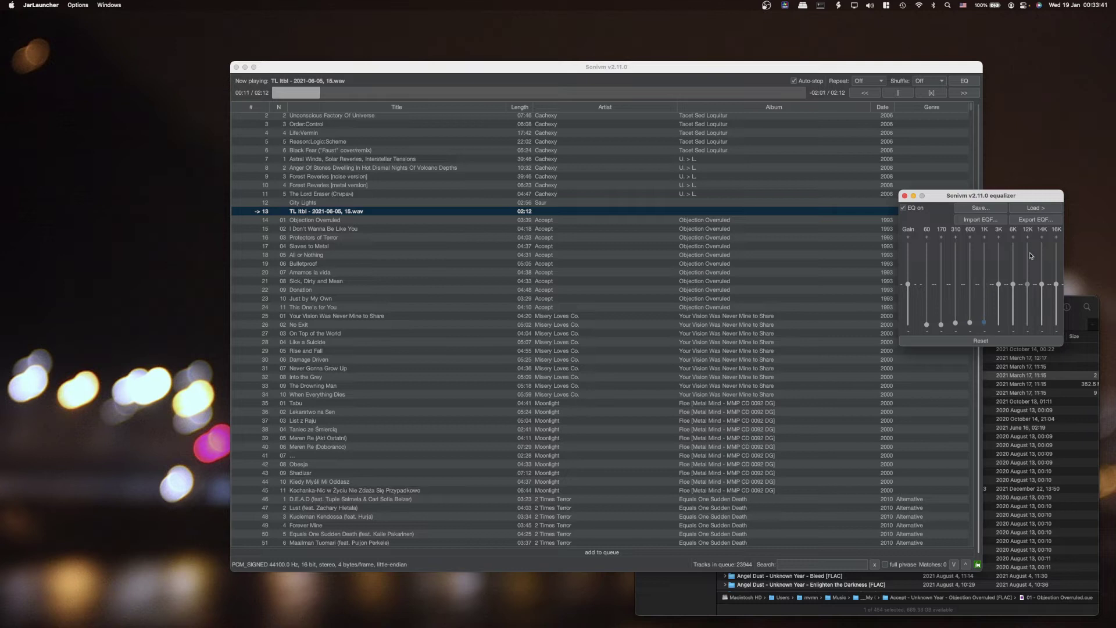
- Raise the equalizer's 3K, 6K, 12K, 14K and 16K bands to near maximum and toggle the equalizer
click(999, 243)
click(1013, 247)
click(1027, 247)
click(1042, 248)
click(1056, 248)
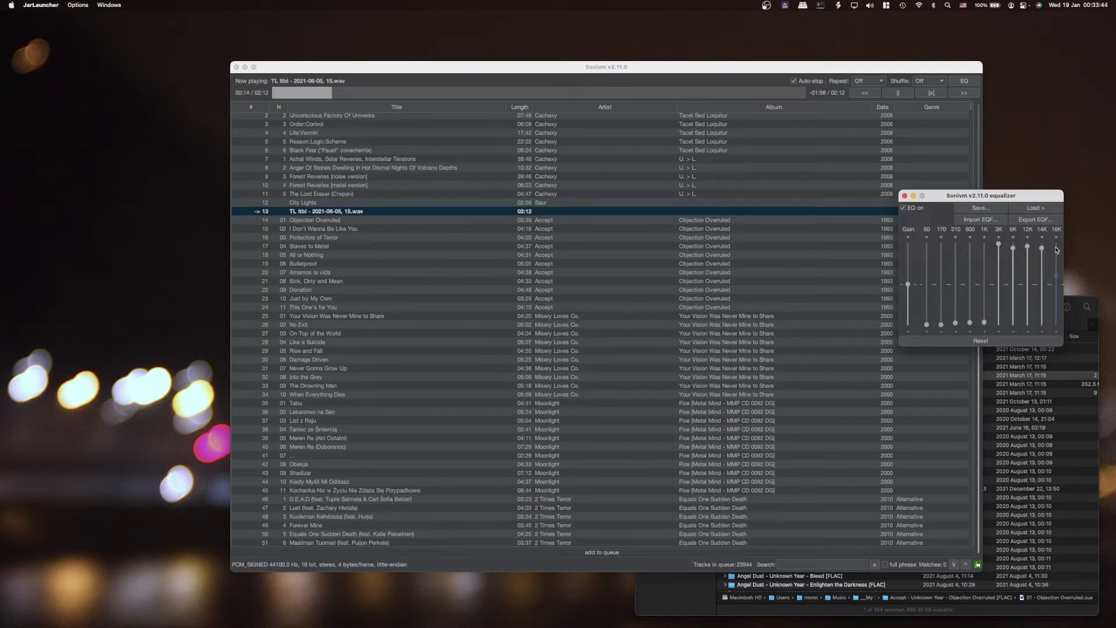
click(905, 208)
- Move the focus between the queue tracks and the search field, toggling playback from the queue
scroll(713, 214, up, 1)
click(734, 204)
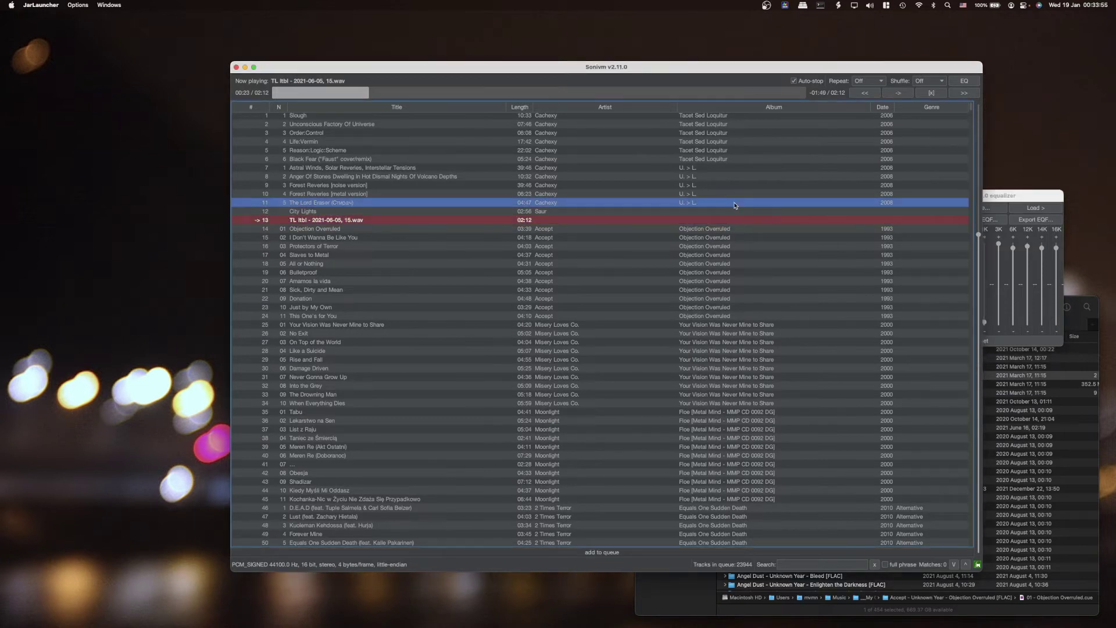
key(super+f)
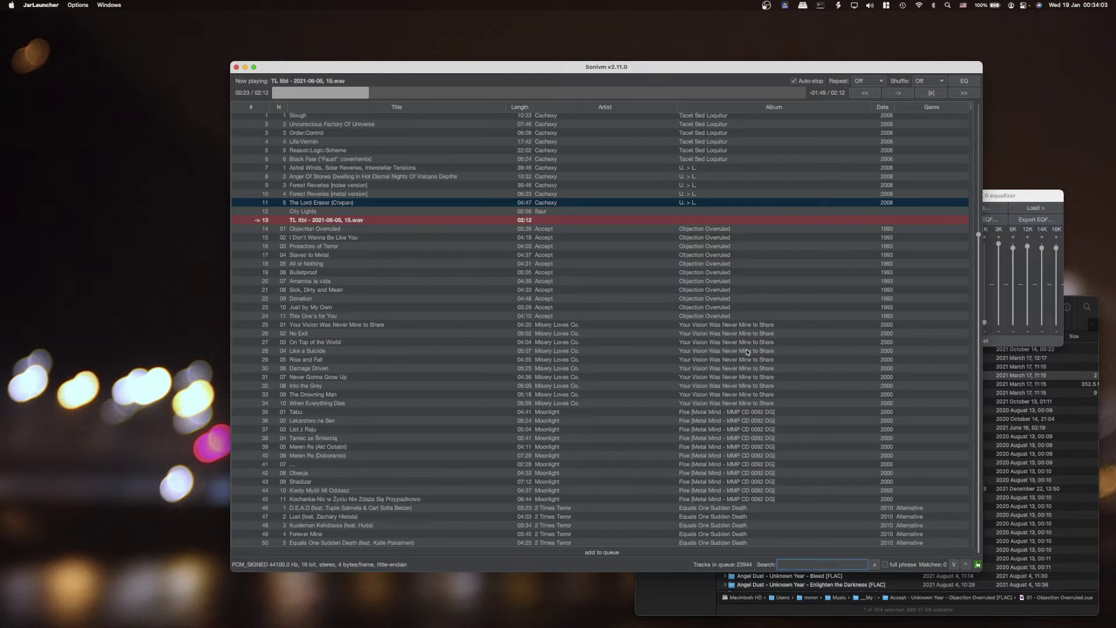
click(669, 282)
key(space)
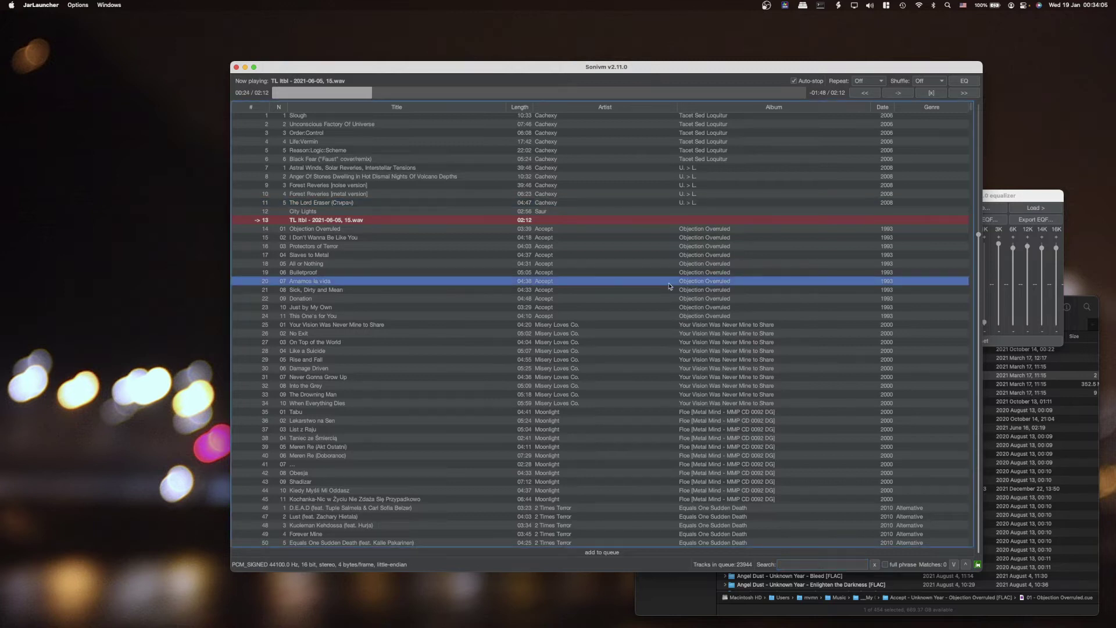
click(645, 247)
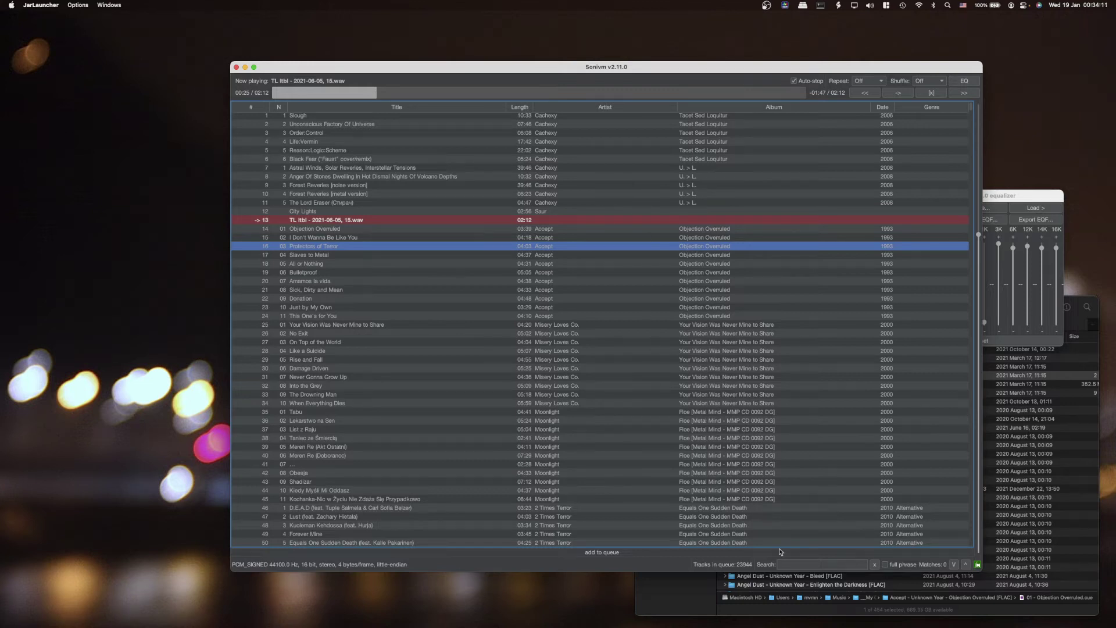
- Enter "asdasd" in the queue search and remove the text again
click(794, 565)
text(as)
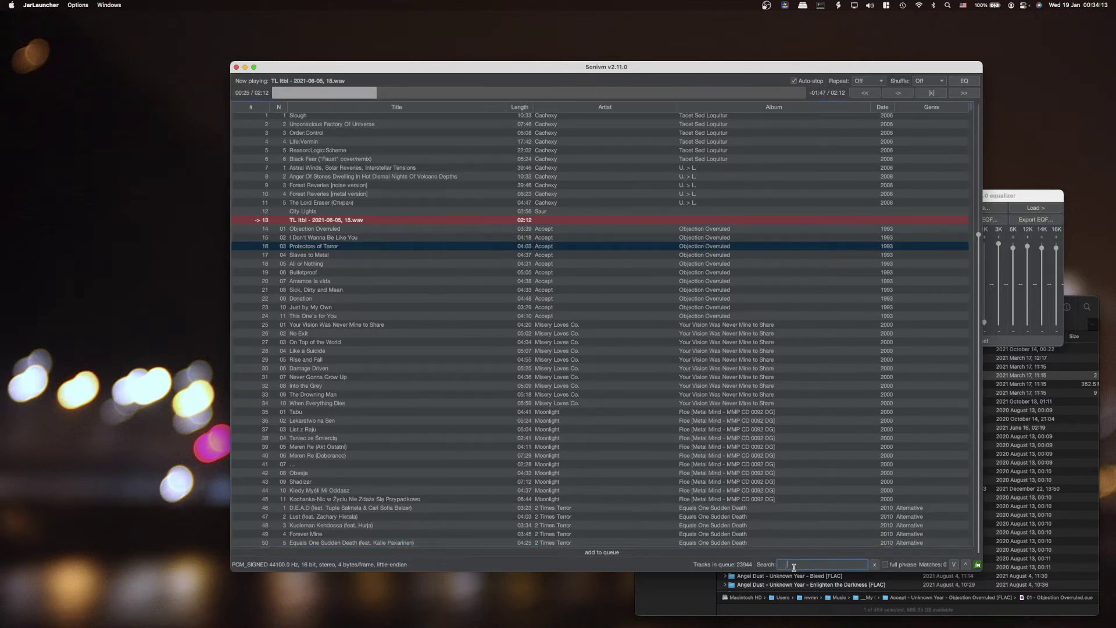
text(dasd)
drag(808, 564, 743, 556)
key(BackSpace)
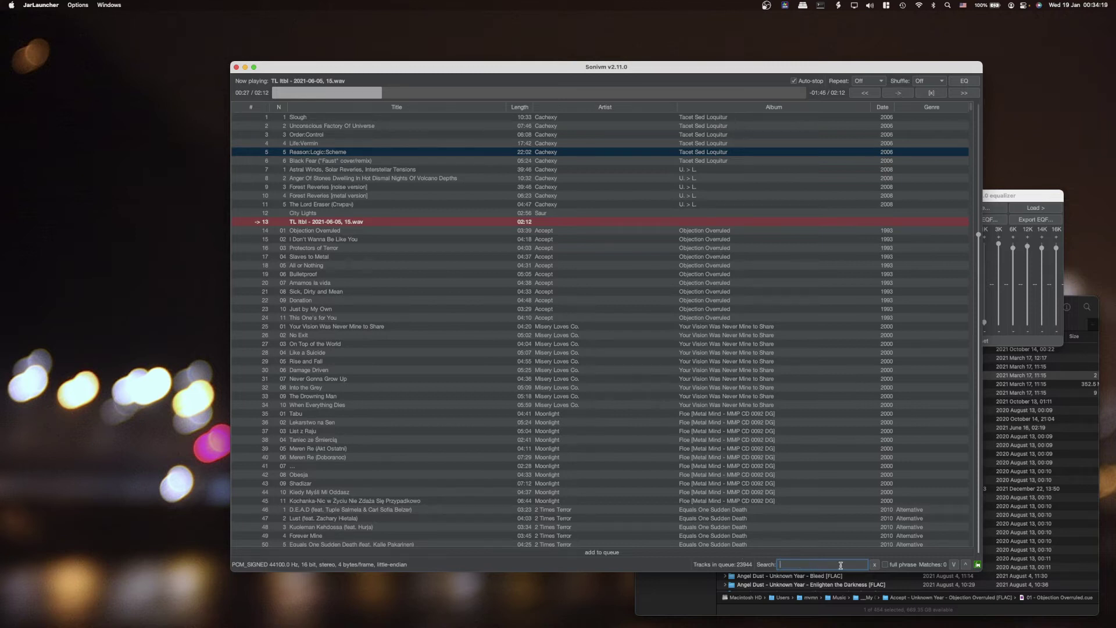
- Cycle through the Shuffle modes
key(ctrl+s)
key(super+shift+s)
key(ctrl+s)
- Cycle through the Repeat modes and set Repeat back to Off
key(ctrl+r)
key(ctrl+r)
key(ctrl+r)
key(super+shift+r)
key(super+shift+r)
key(super+shift+r)
key(super+shift+r)
key(super+shift+r)
click(883, 82)
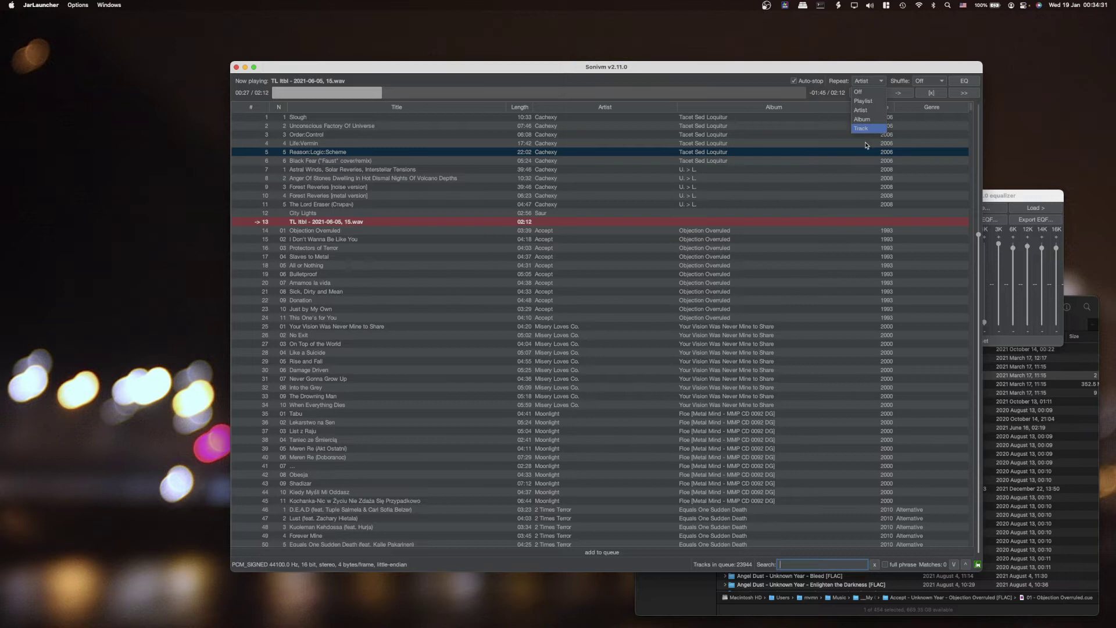
click(869, 95)
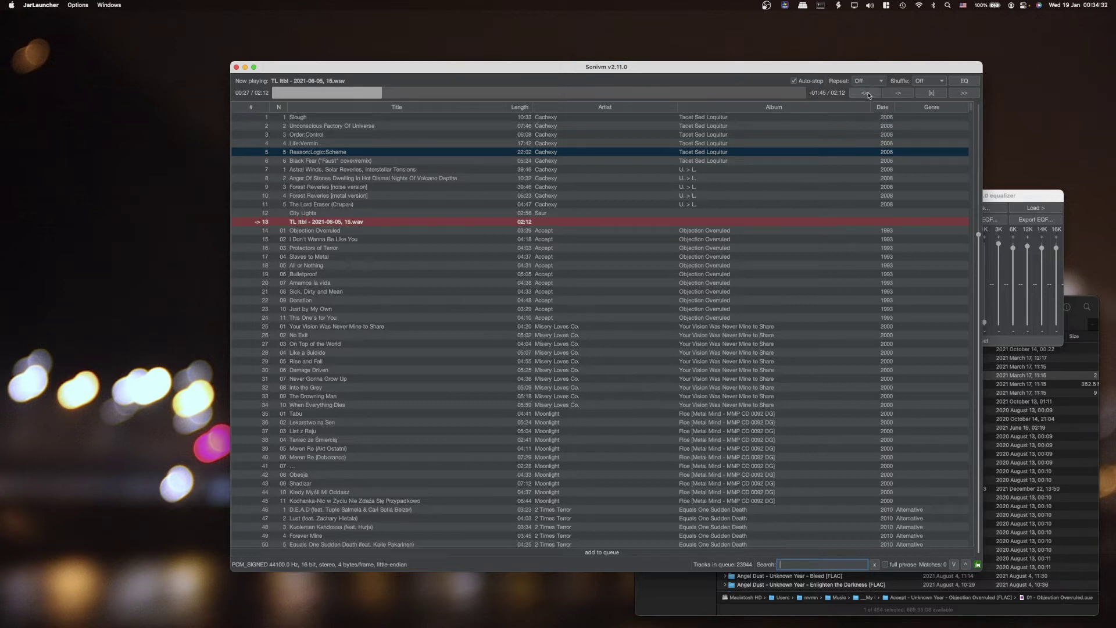
- Select "Protectors of Terror" in the queue, skip three tracks forward and go three tracks back
click(810, 566)
click(755, 246)
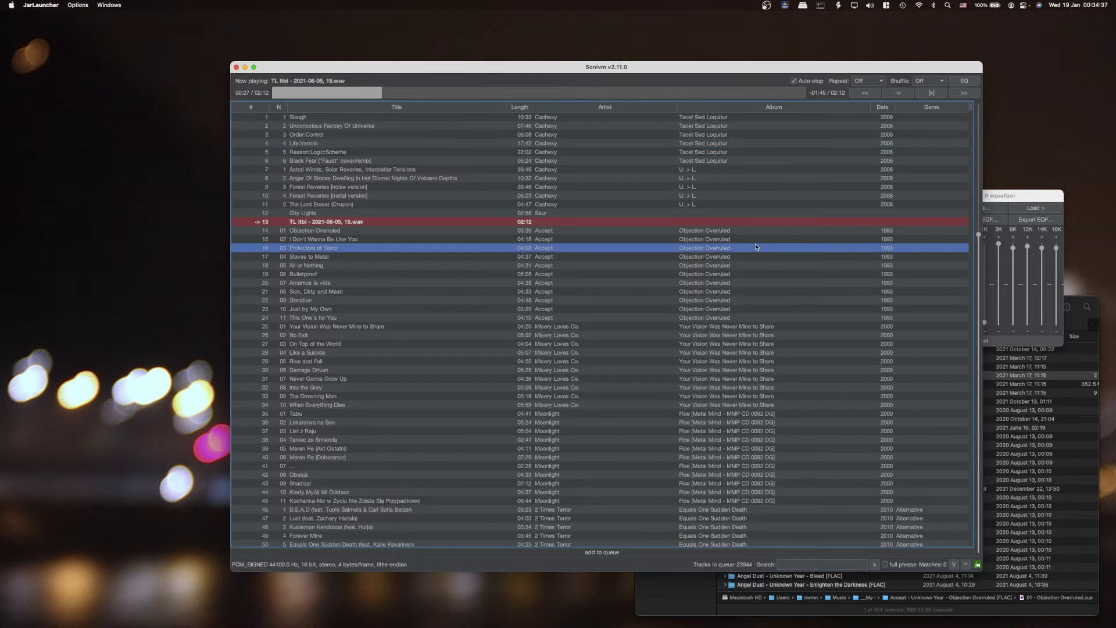
key(b)
key(b)
key(b)
key(z)
key(z)
key(z)
key(z)
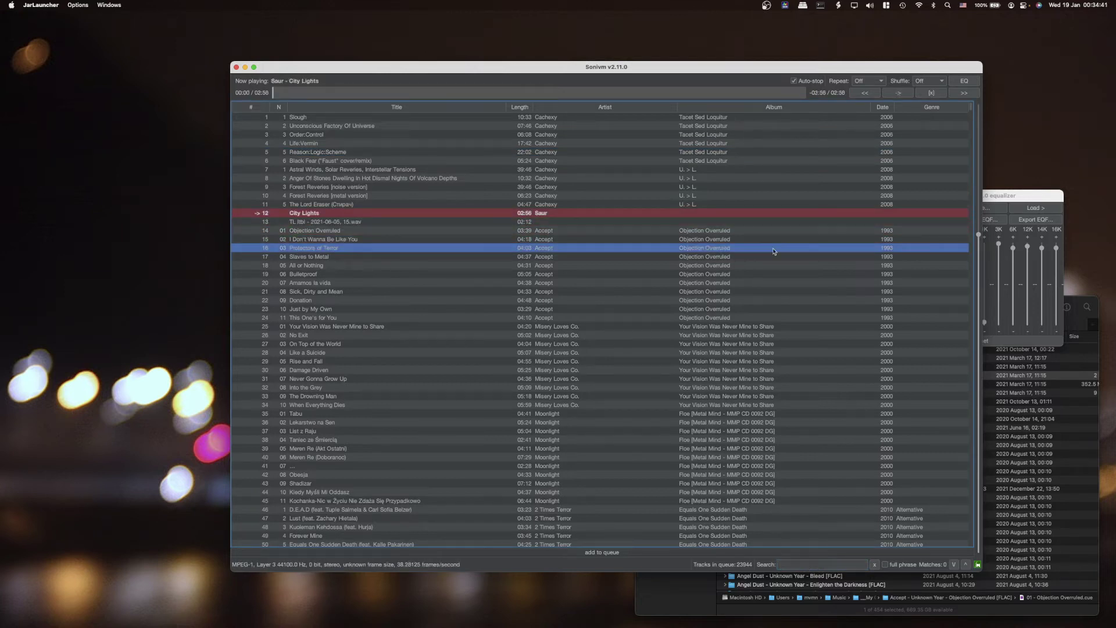
- Add "01 - Objection Overruled.cue" from Finder to the queue directly before the Misery Loves Co. tracks
click(630, 222)
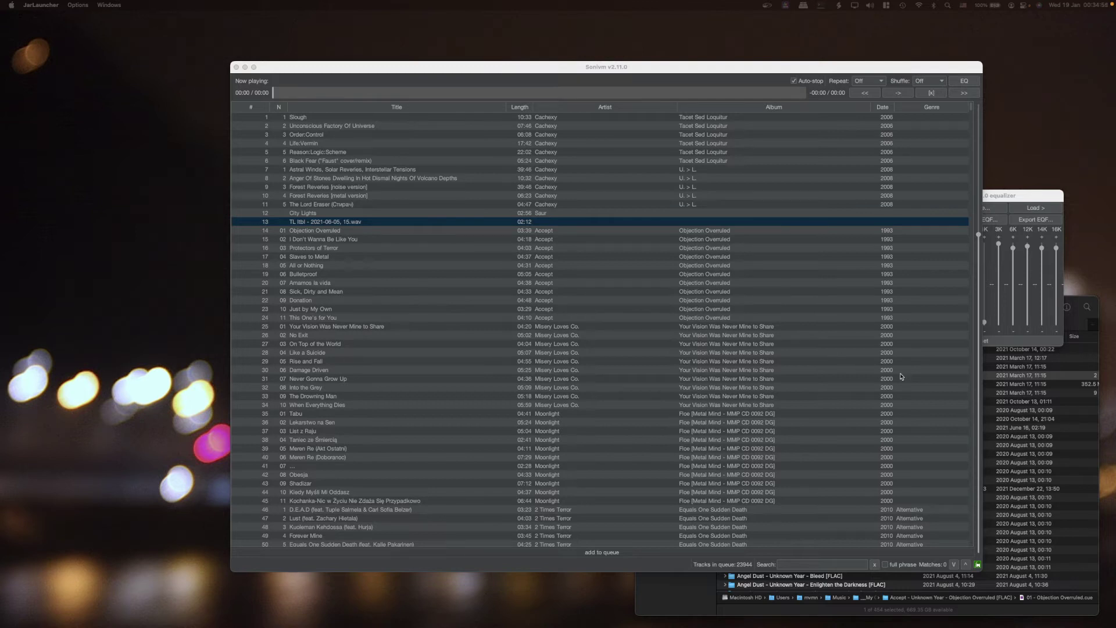
click(1014, 378)
drag(793, 376, 569, 327)
click(535, 326)
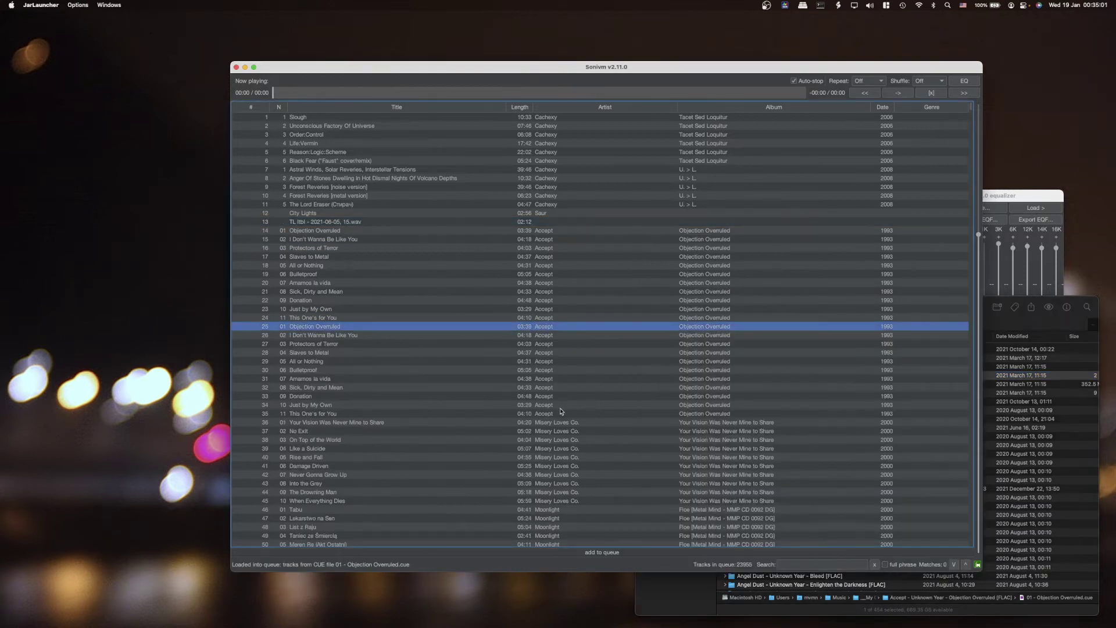
- Switch to Finder and open "01 - Objection Overruled.cue" with TextMate
click(1050, 403)
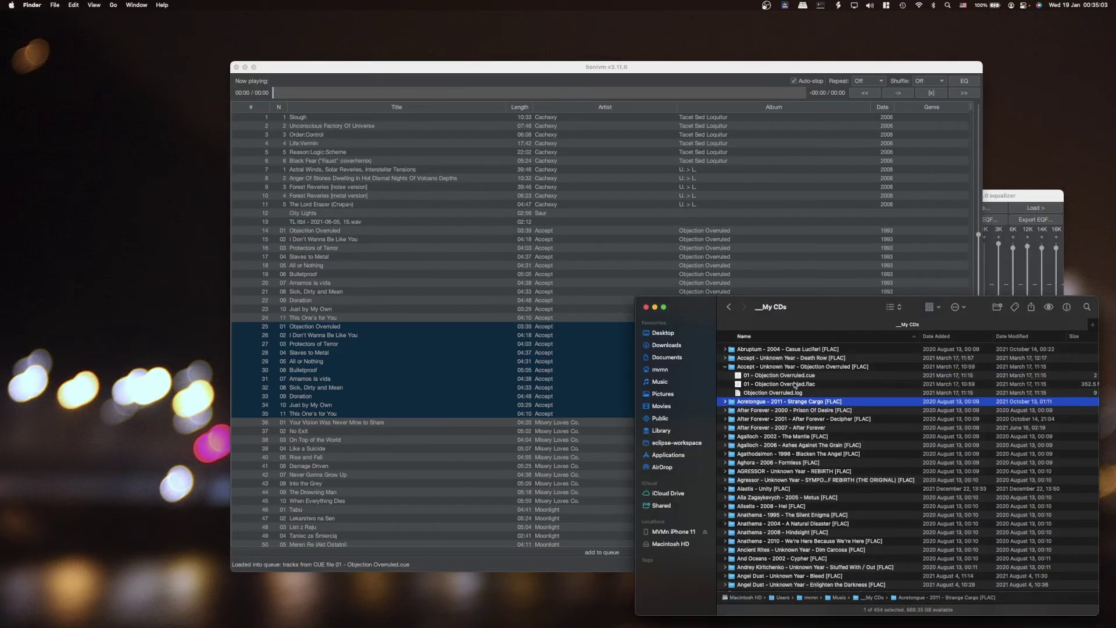
click(795, 383)
click(803, 375)
right_click(802, 376)
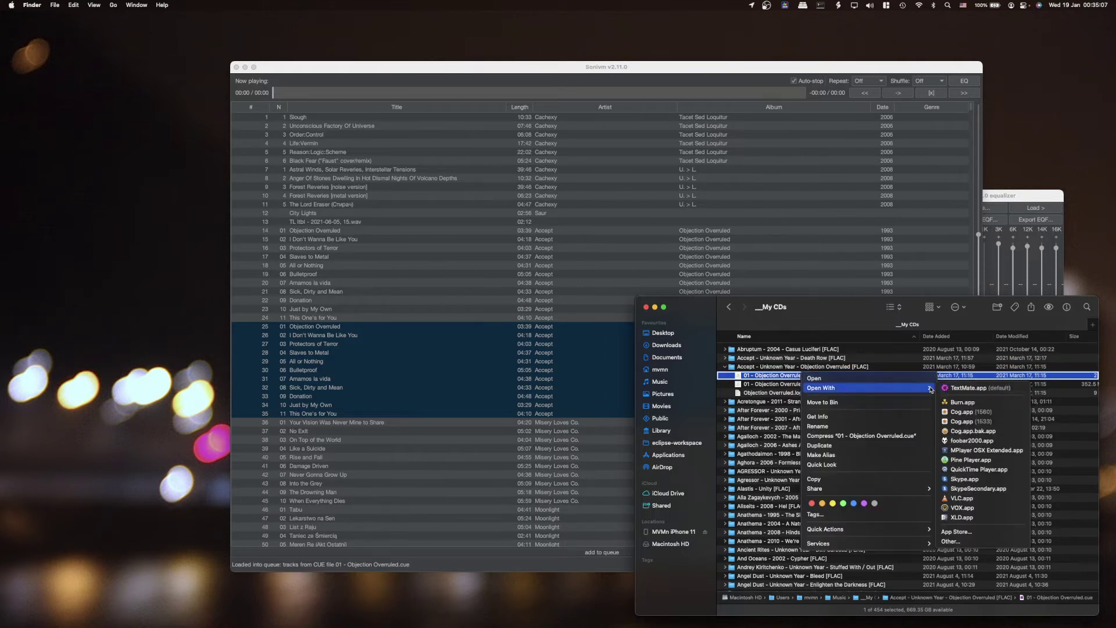
click(947, 390)
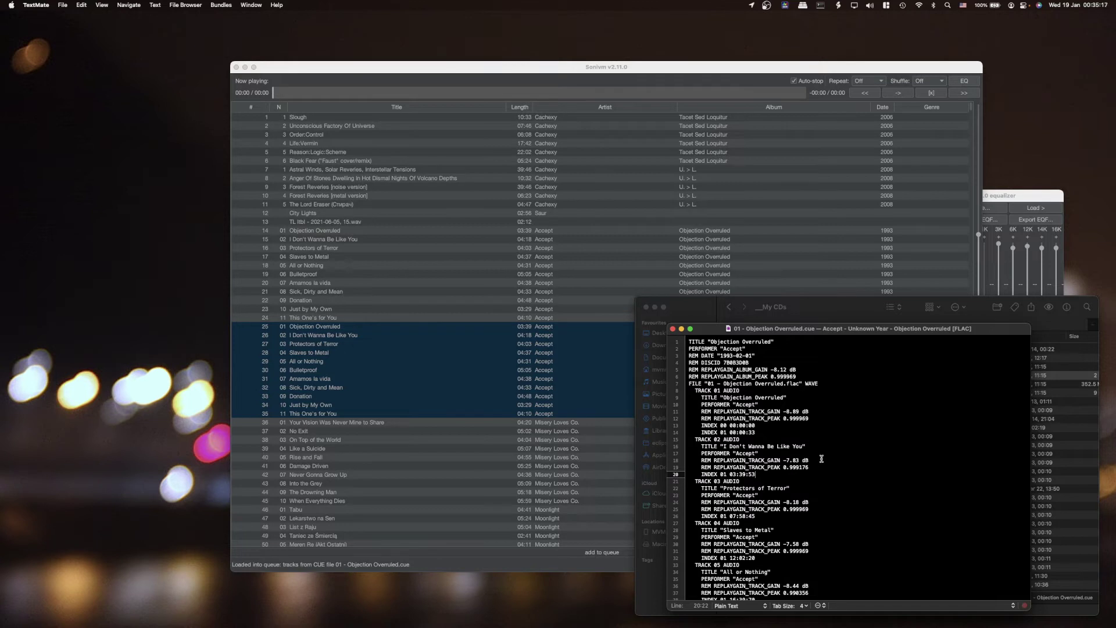
- Move the TextMate window aside and examine the album title and performer entries in the CUE file
drag(725, 343, 884, 315)
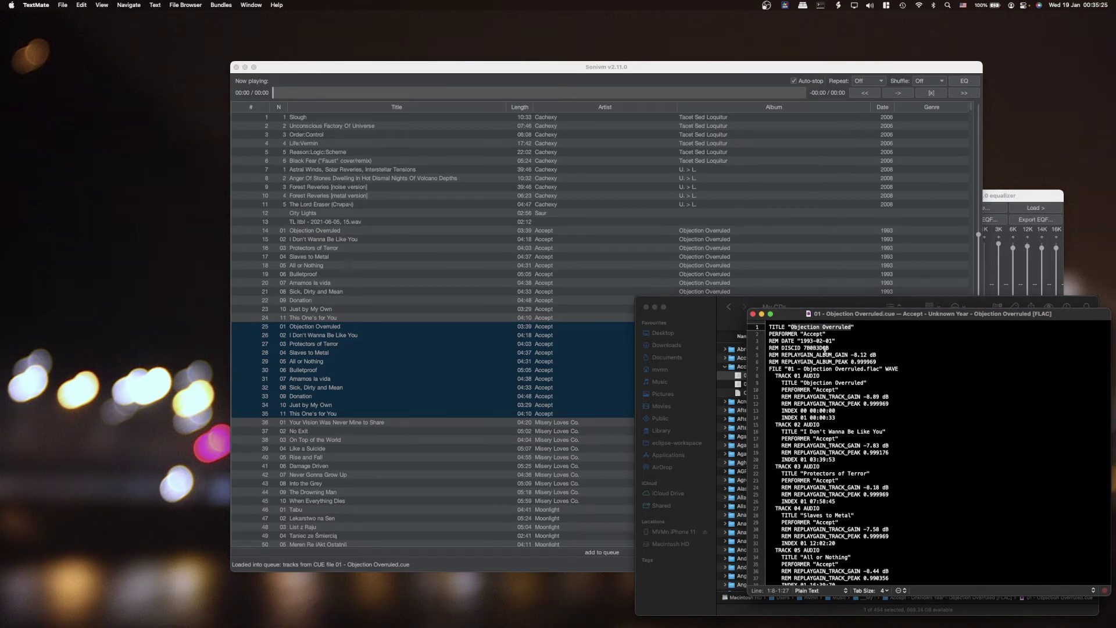
click(810, 333)
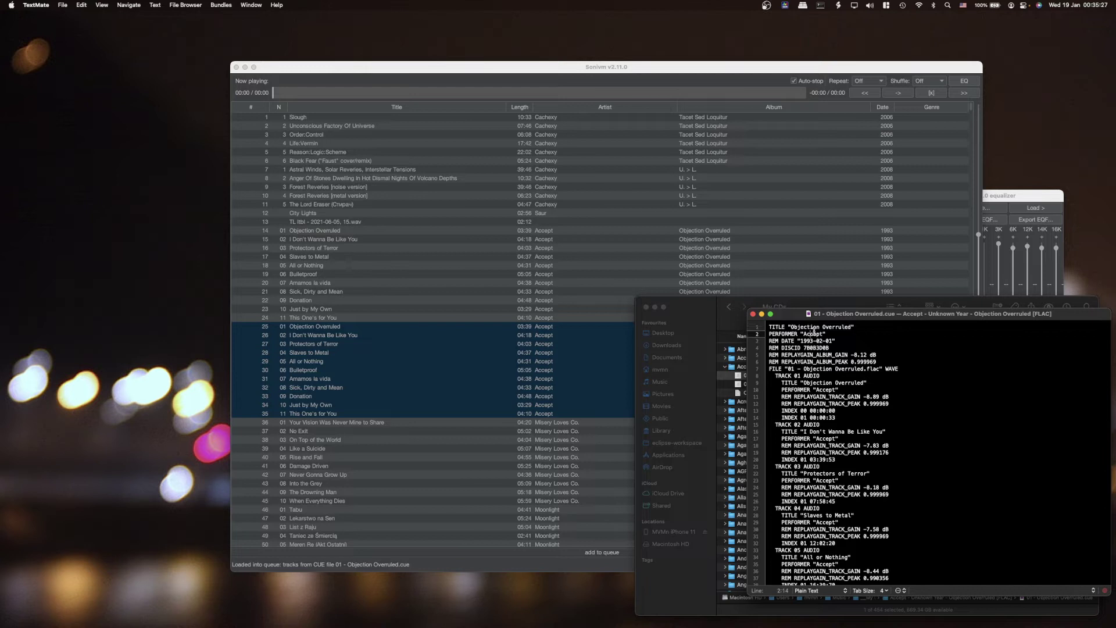
double_click(807, 328)
drag(807, 327, 831, 327)
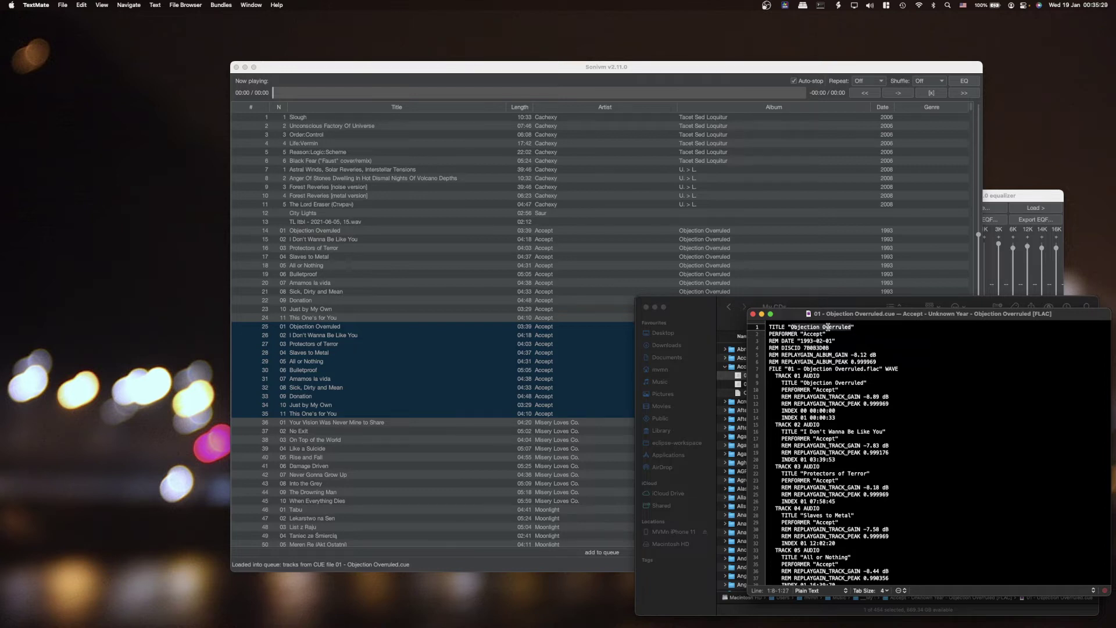
double_click(812, 334)
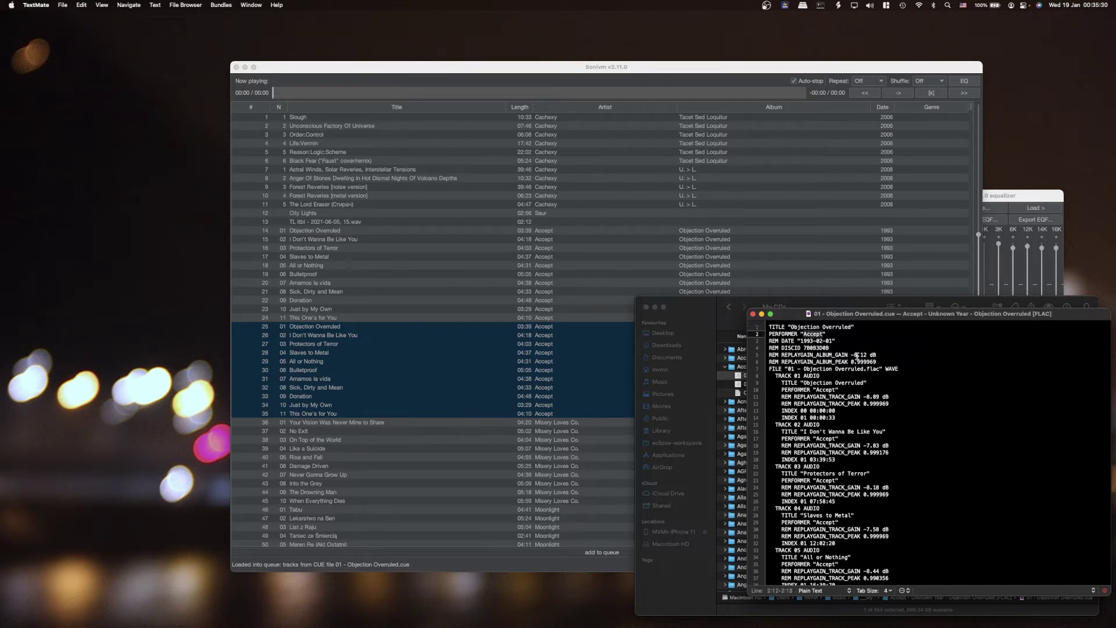
- Examine the track 01 performer, the album date and the album ReplayGain lines in the CUE file
click(835, 381)
click(826, 390)
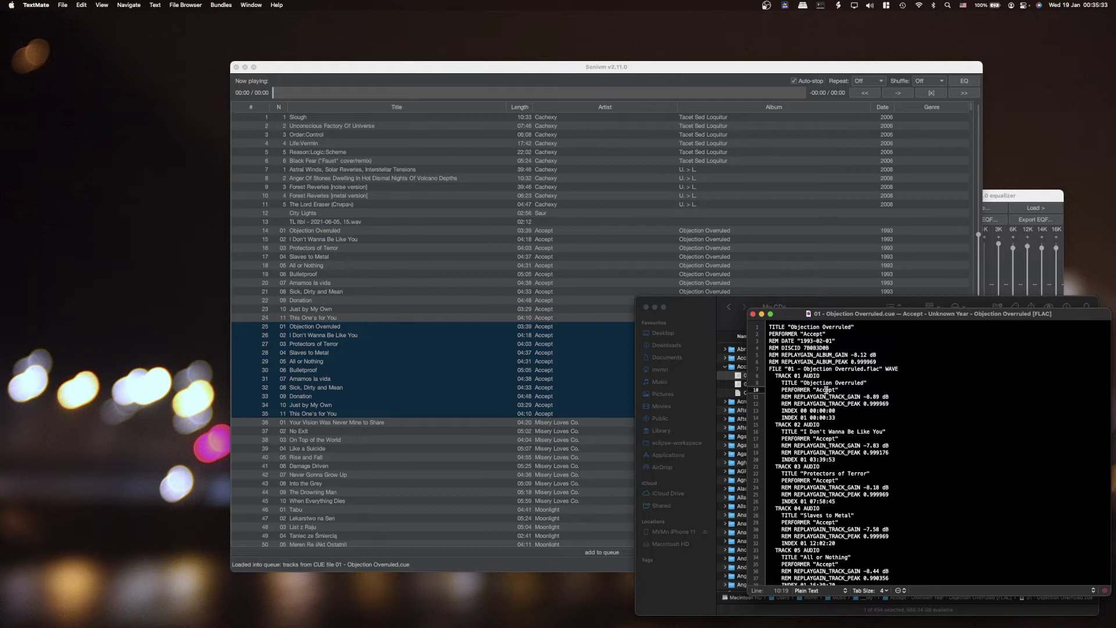
drag(800, 341, 822, 340)
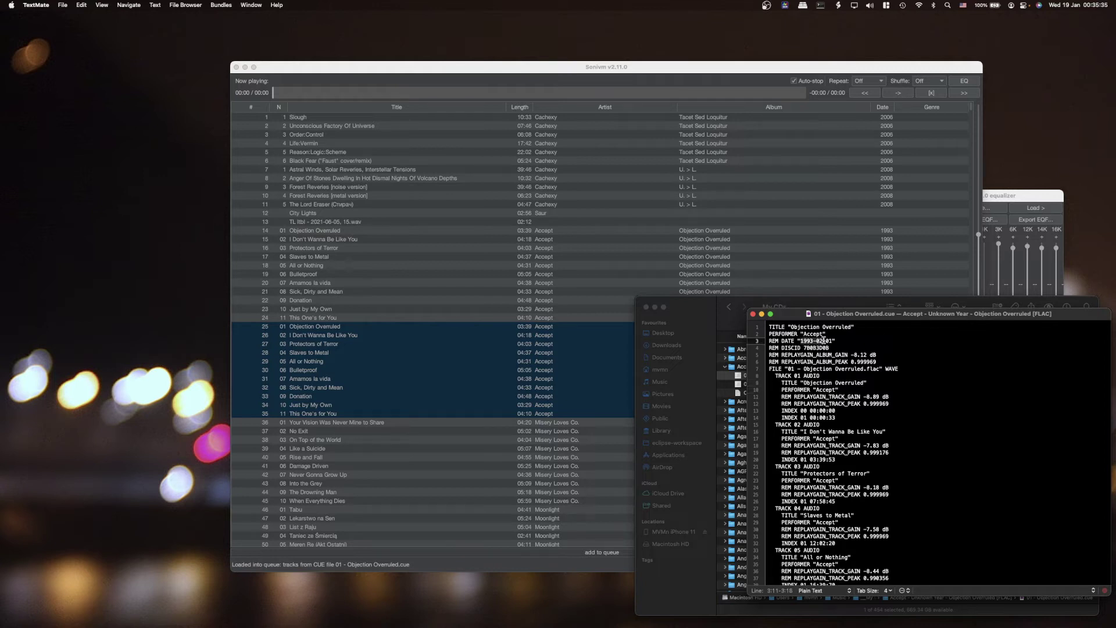
click(839, 376)
drag(889, 354, 764, 354)
click(831, 397)
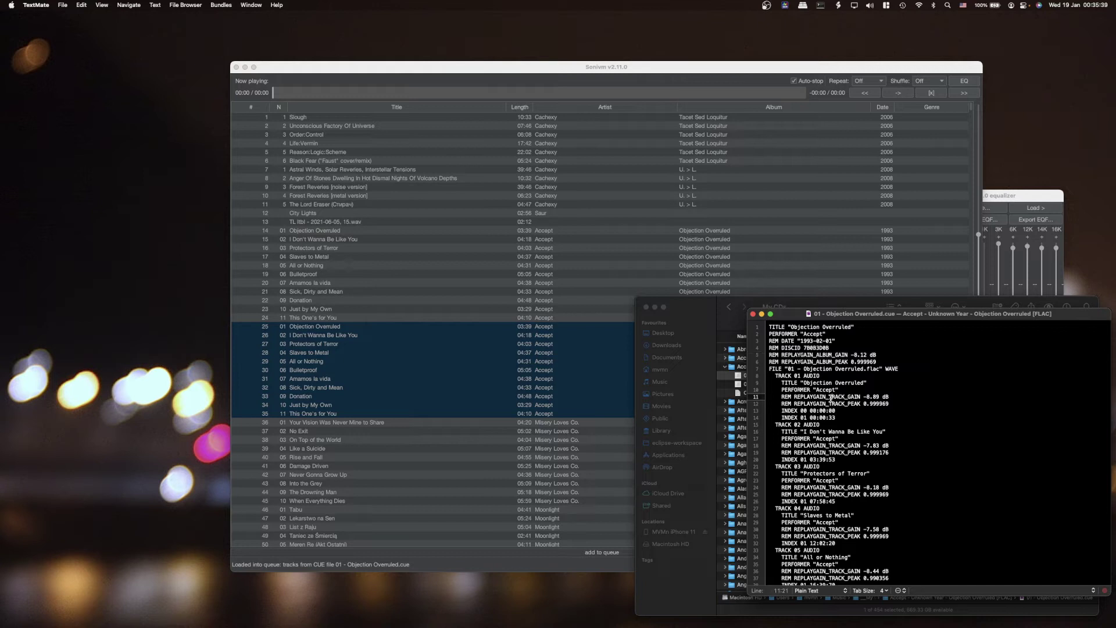
- Bring the equalizer window forward, compare its gain slider with the CUE file's ReplayGain values, and close it
click(1003, 198)
drag(914, 280, 910, 284)
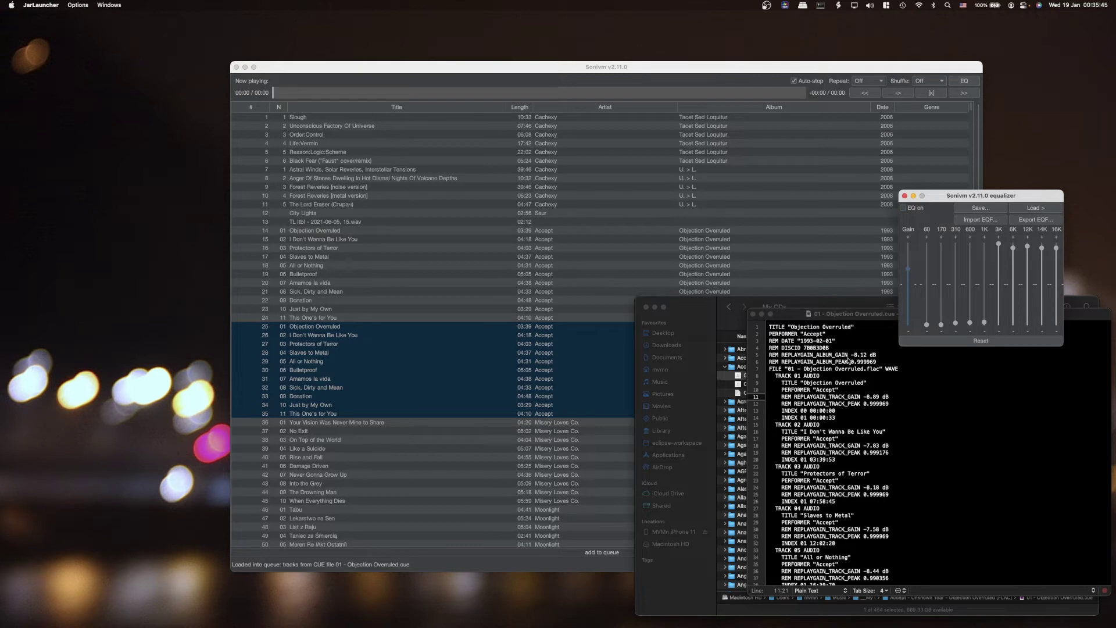
click(854, 353)
click(905, 197)
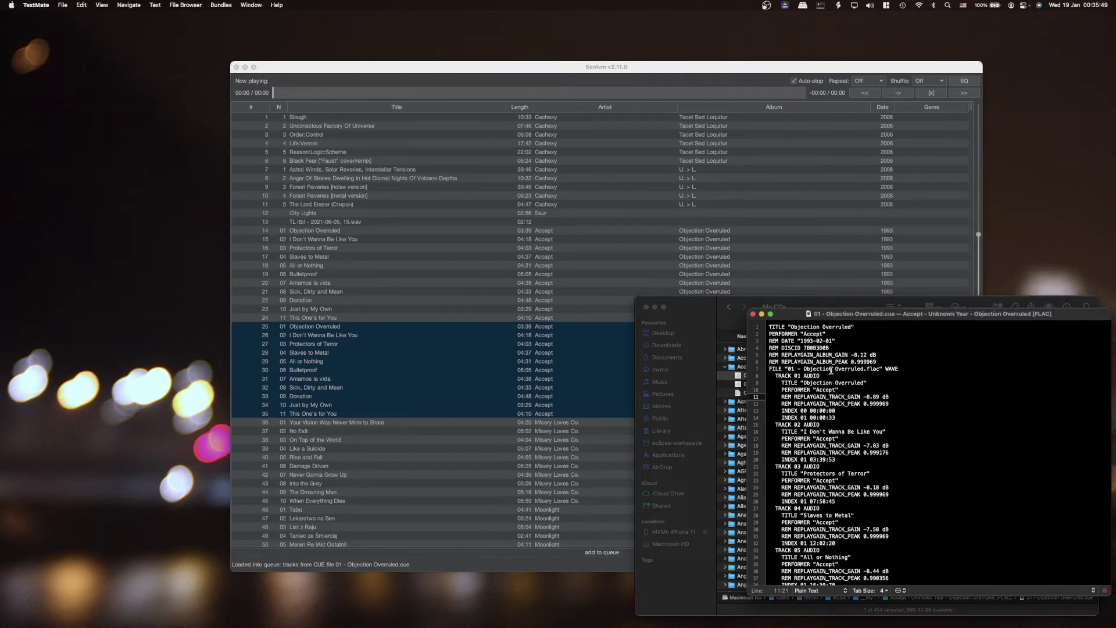
- Highlight and examine the INDEX 00 and INDEX 01 lines of track 01 in the CUE file
key(Up)
click(837, 417)
key(shift+Up)
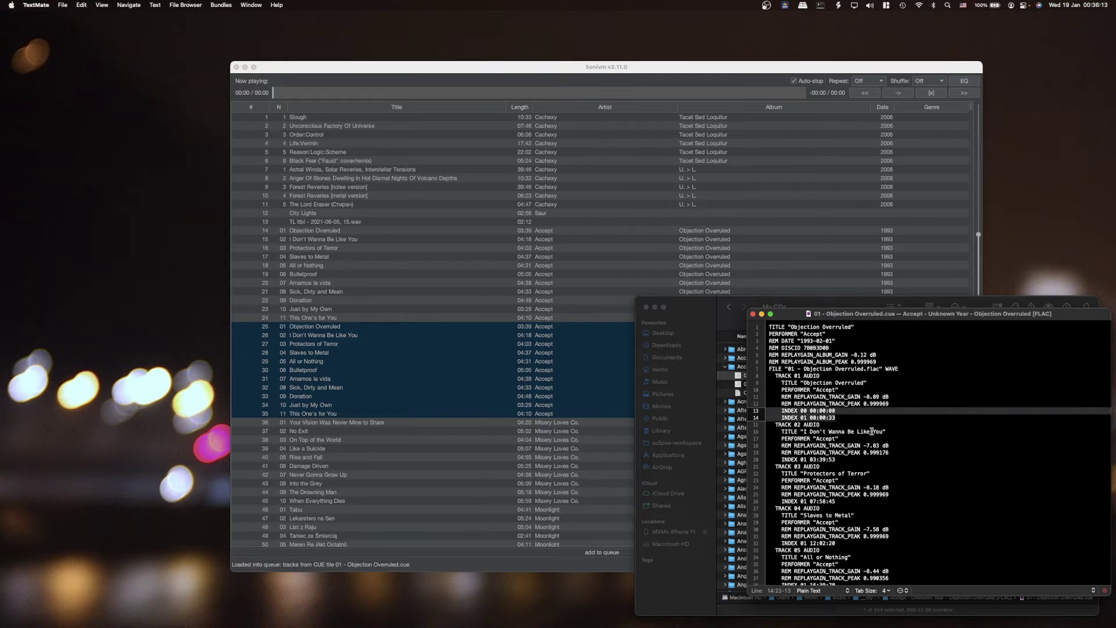
key(Down)
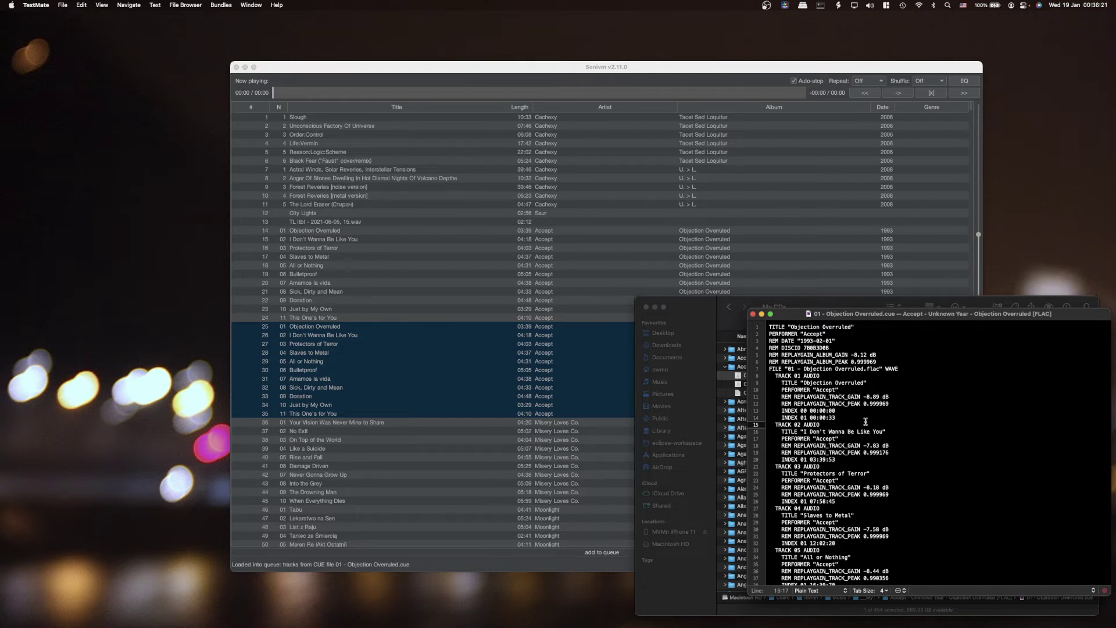
key(shift+Up)
key(shift+Up)
click(834, 419)
- Close the CUE file in TextMate and return to the Sonivm queue, selecting "Bulletproof" in the first Accept album block
mouse_move(901, 323)
mouse_down()
mouse_move(888, 303)
mouse_move(899, 311)
mouse_up()
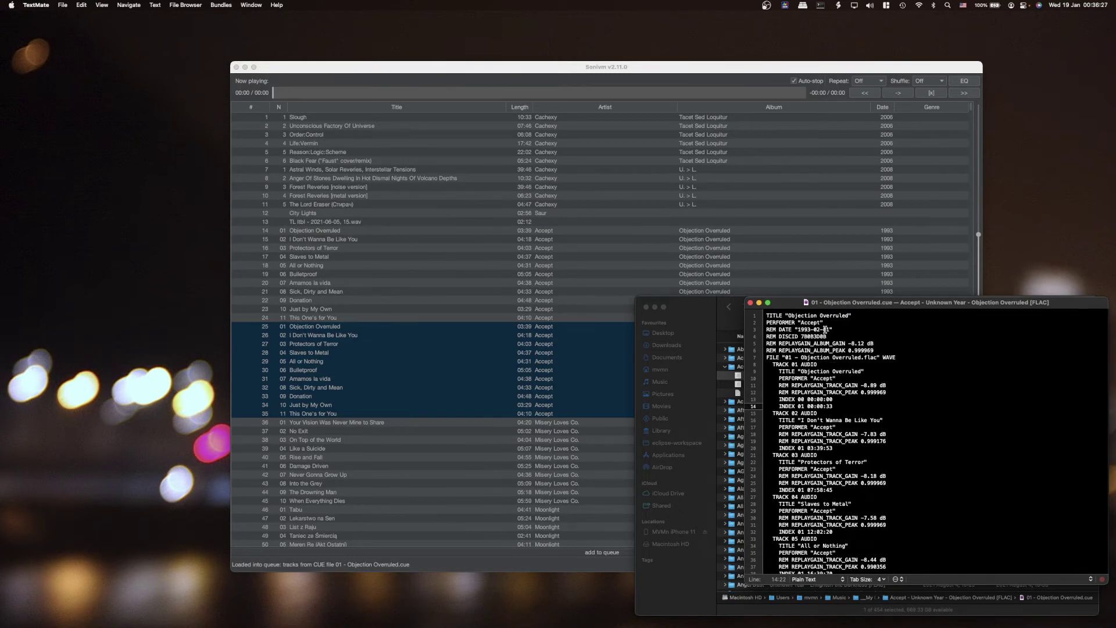
click(751, 303)
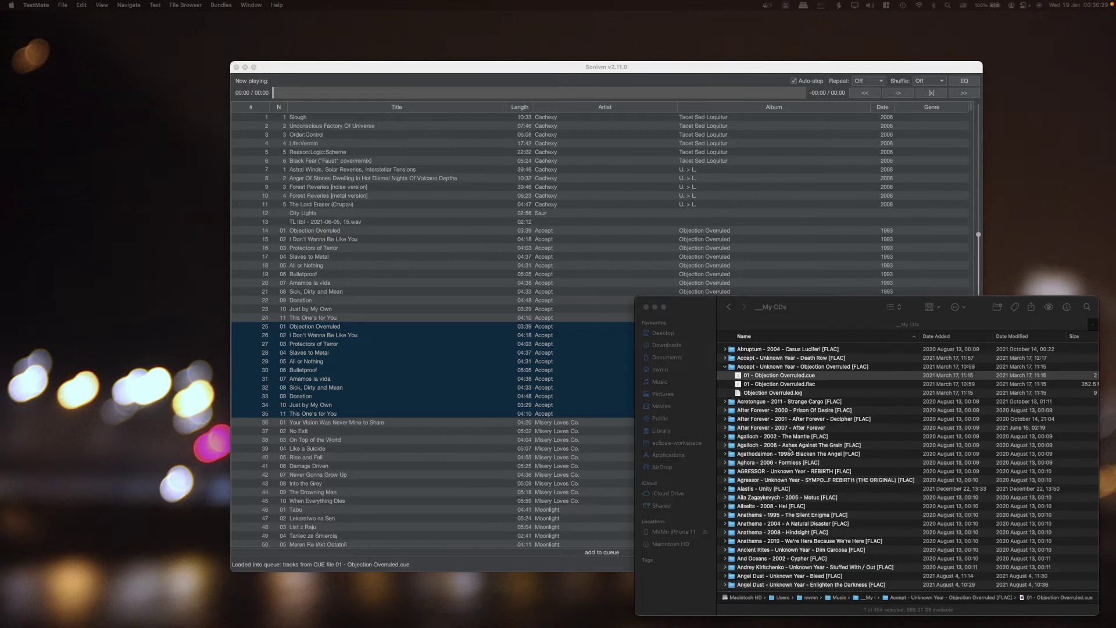
click(808, 203)
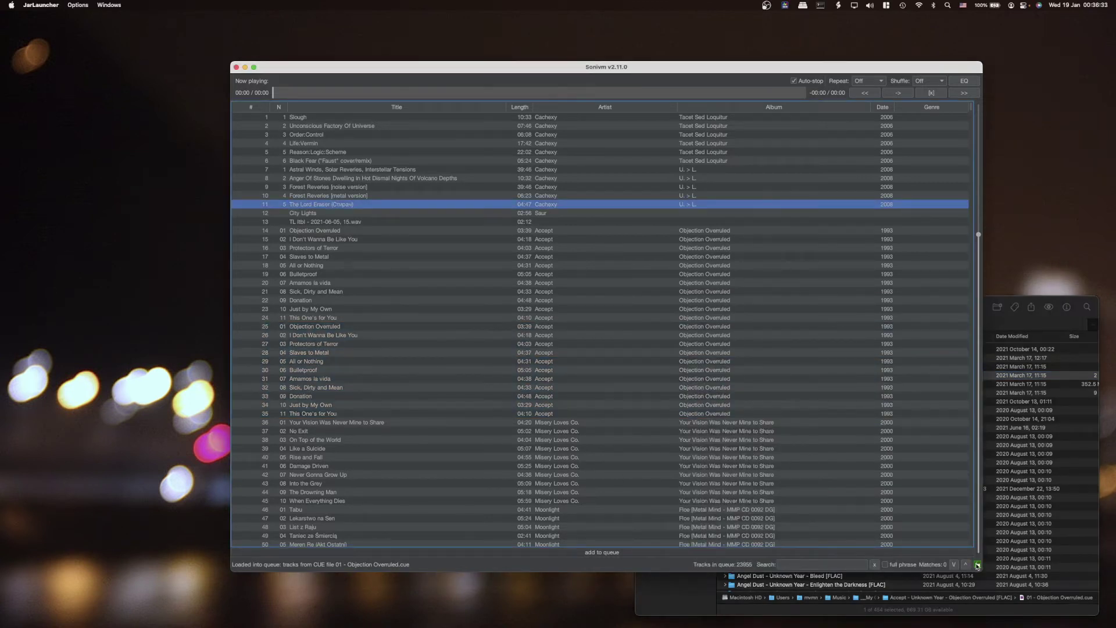
click(962, 82)
click(962, 82)
click(781, 274)
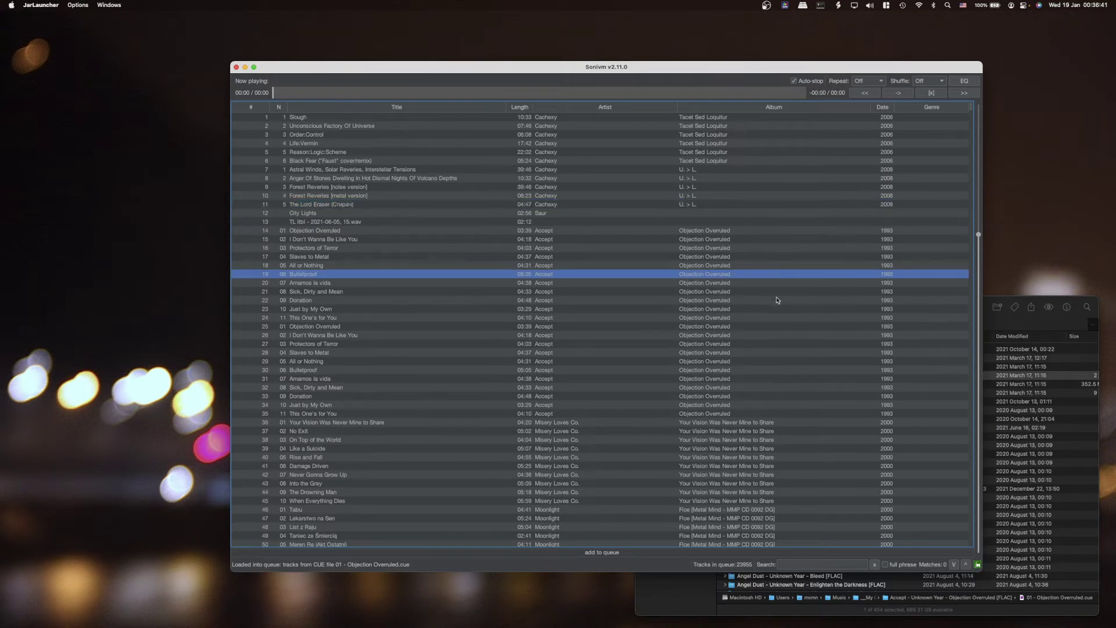
- Switch to Finder and select "01 - Objection Overruled.flac" in the Accept album folder
click(1011, 352)
click(819, 385)
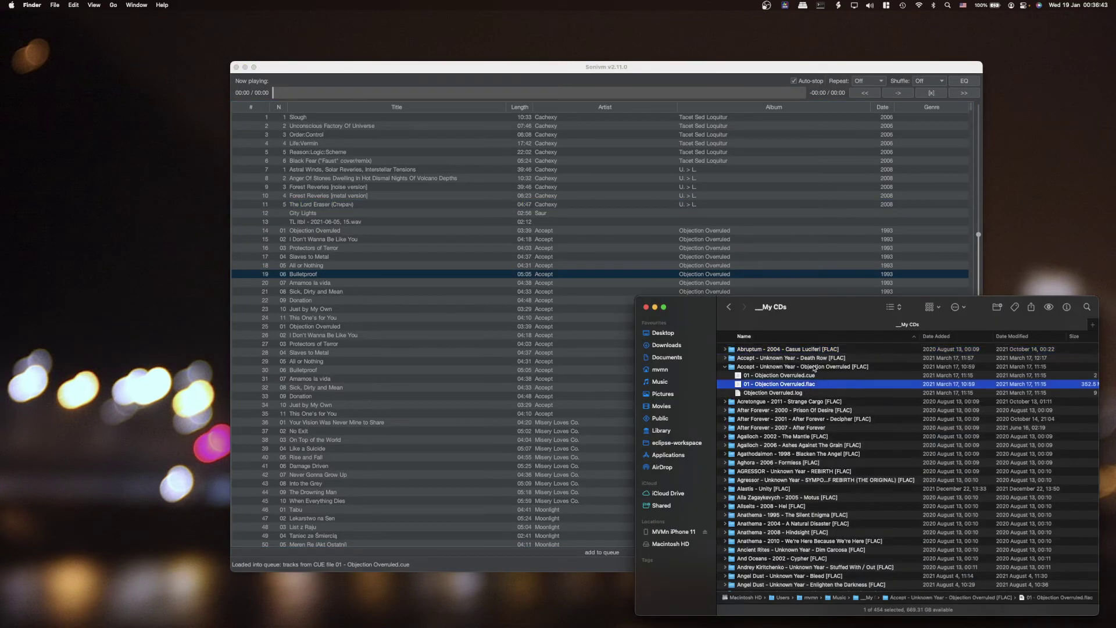
click(765, 223)
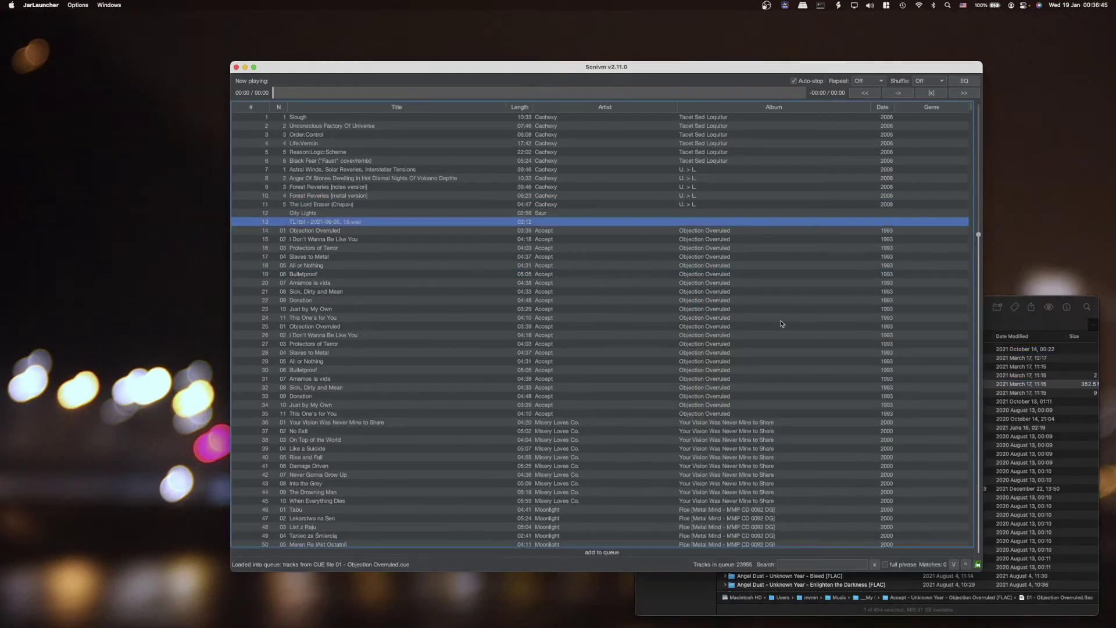
click(1010, 382)
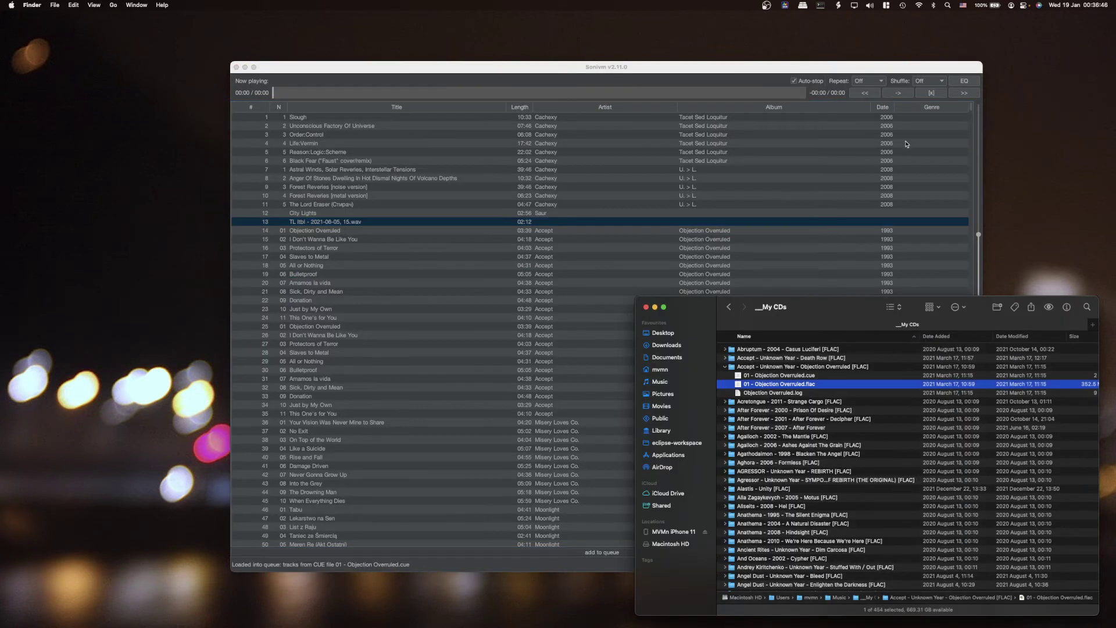
- Open the Sonivm equalizer, move the gain slider to its centre, load the Flat preset and close the equalizer
click(963, 83)
click(963, 81)
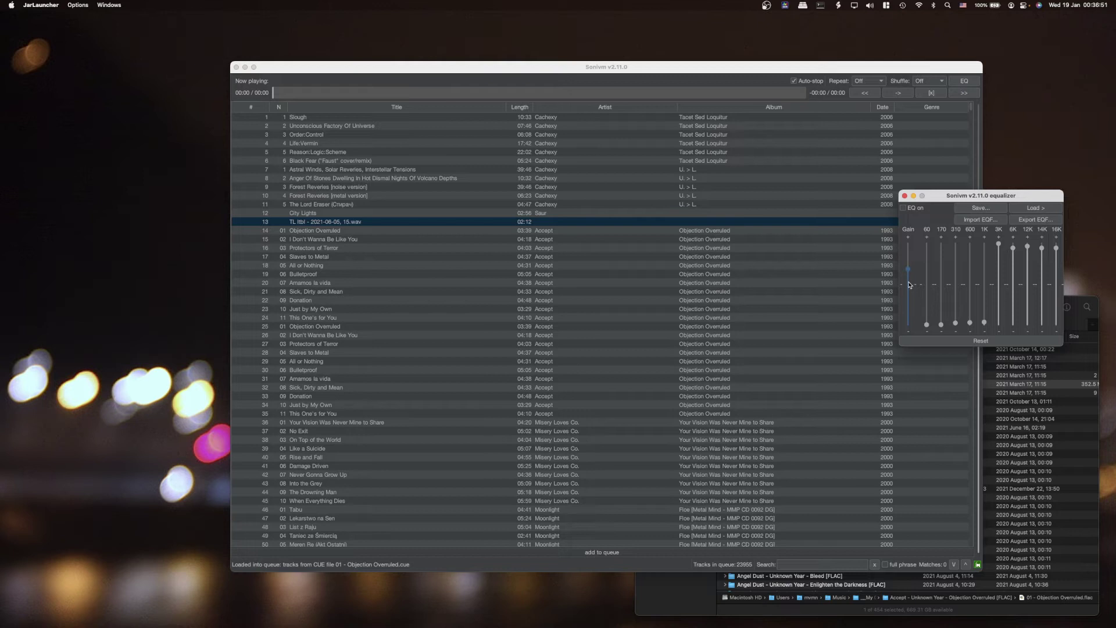
click(1030, 209)
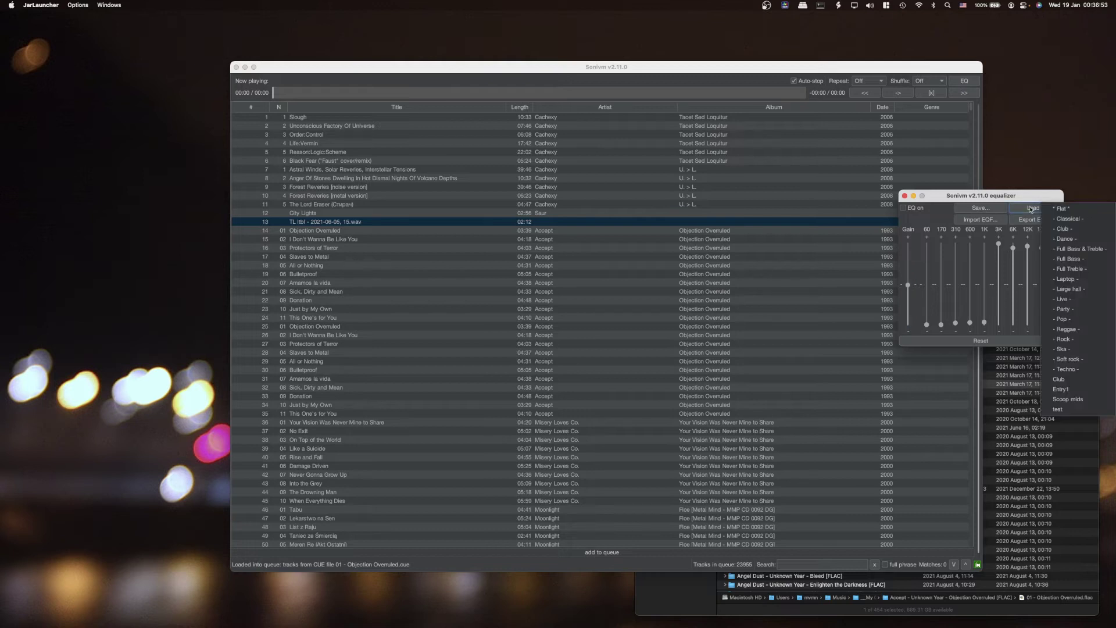
click(1054, 211)
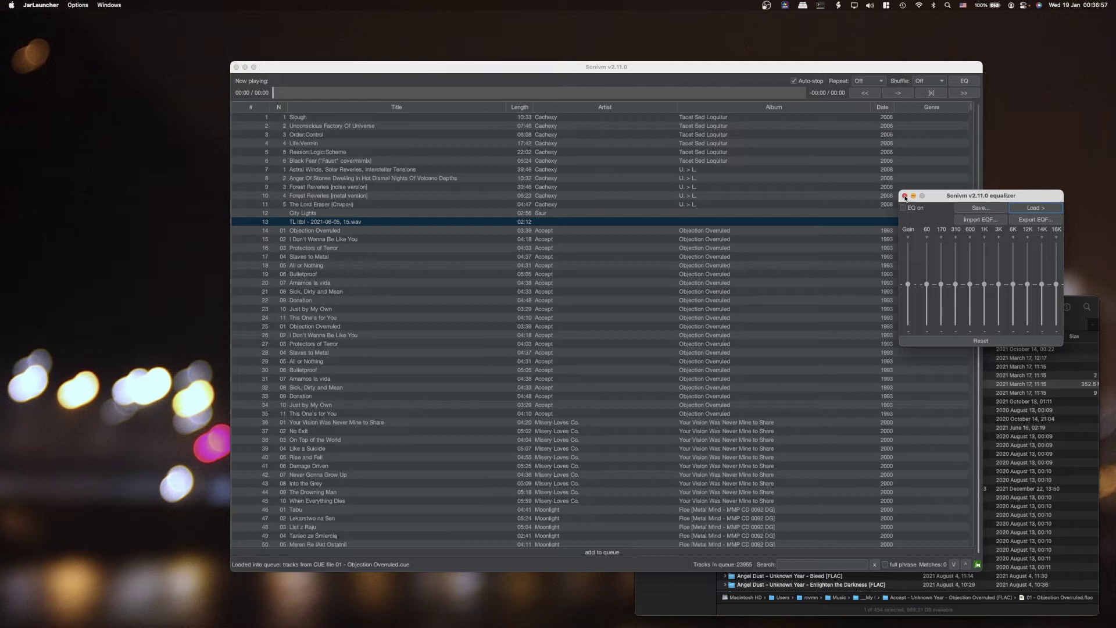
click(904, 196)
- Compare the single Objection Overruled FLAC file in Finder with its separate tracks in the Sonivm queue
click(708, 213)
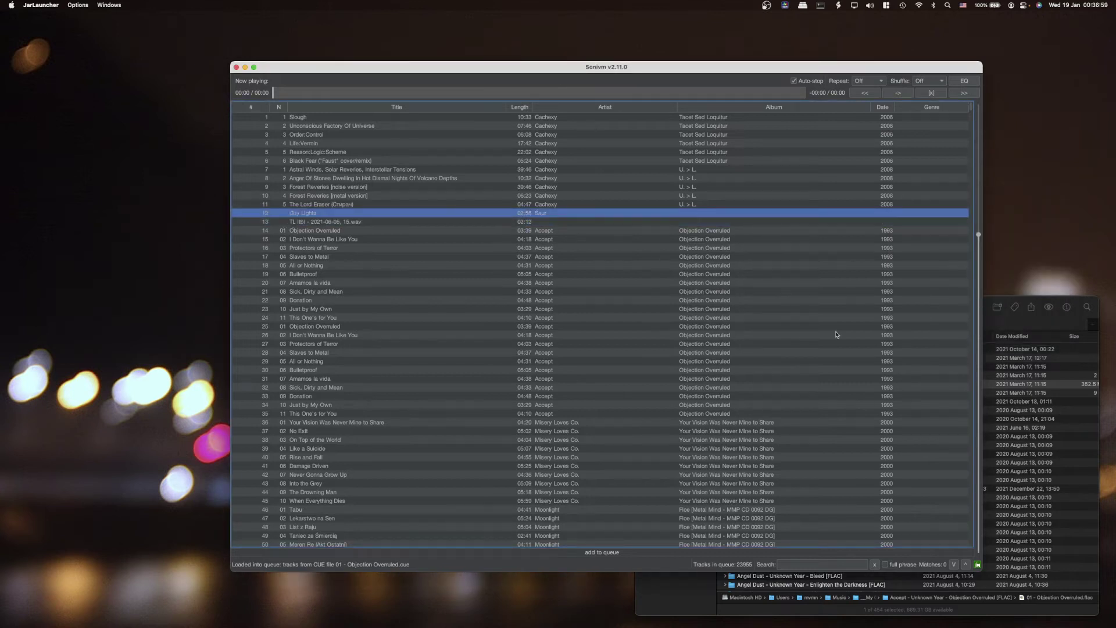
click(999, 392)
click(798, 384)
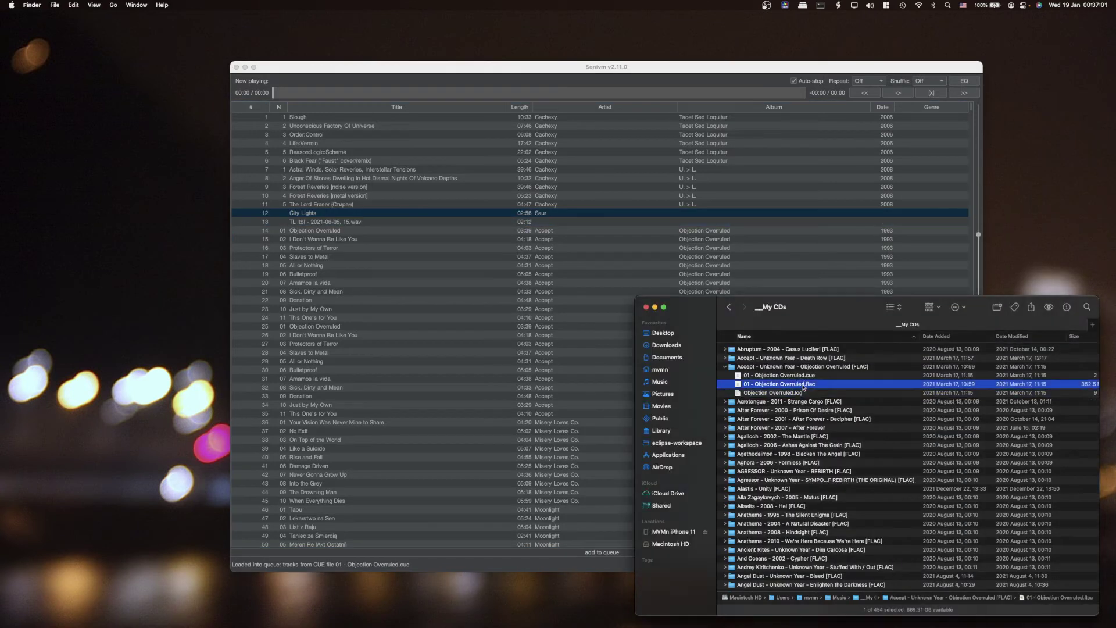
click(683, 204)
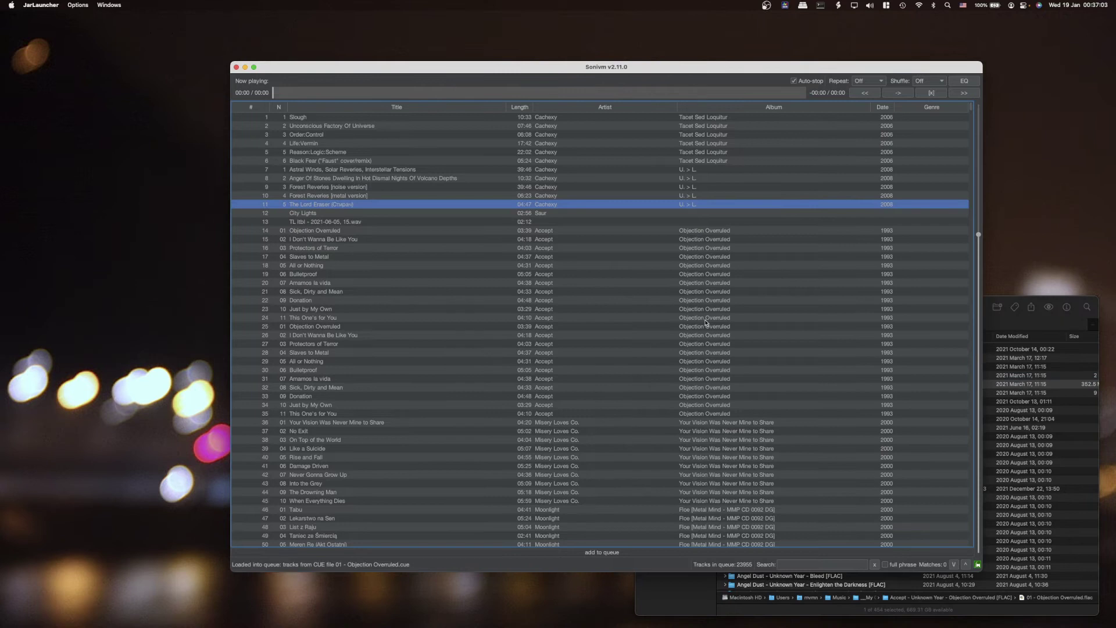
click(714, 223)
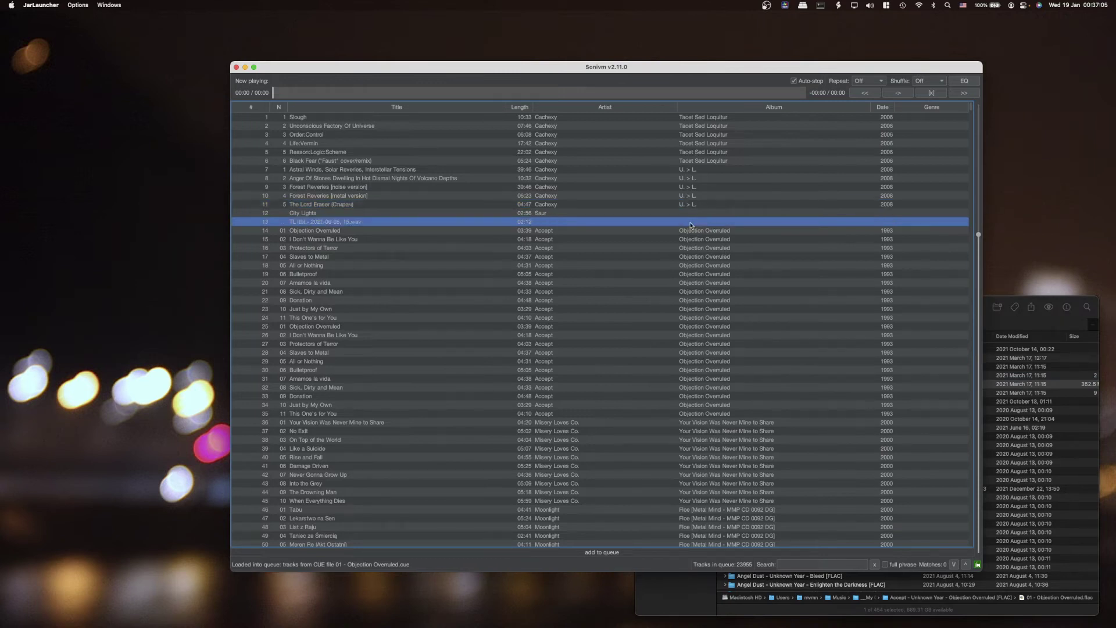
click(714, 370)
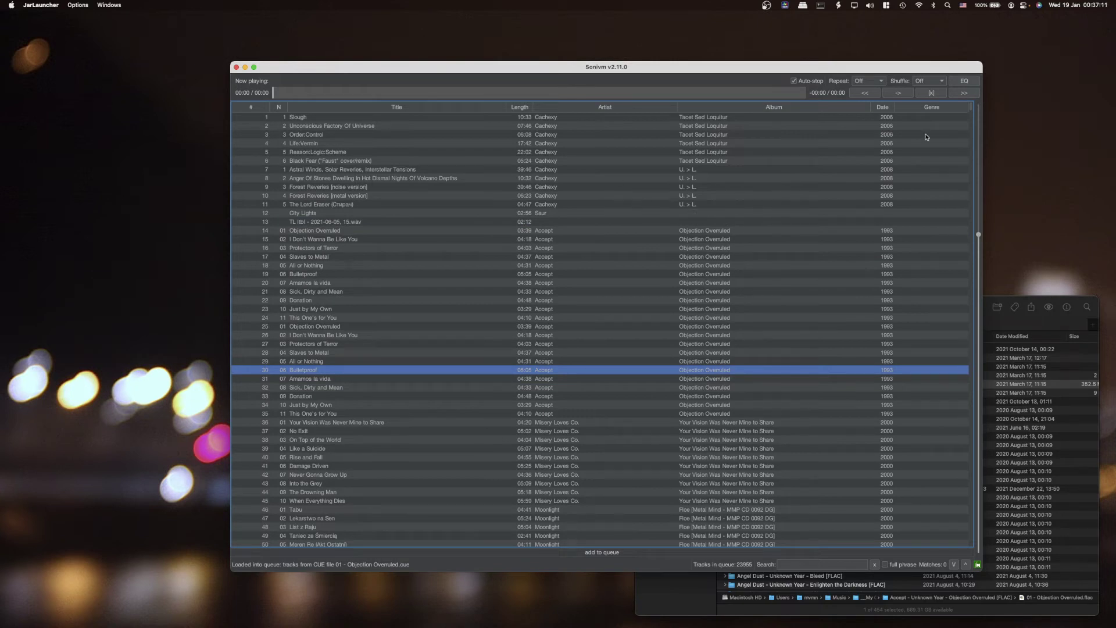
- View the available Repeat and Shuffle modes, leaving both set to Off
click(880, 82)
click(863, 215)
click(932, 80)
click(887, 231)
- Examine the two sets of Accept "Objection Overruled" tracks in the queue, including their album and date entries
click(670, 353)
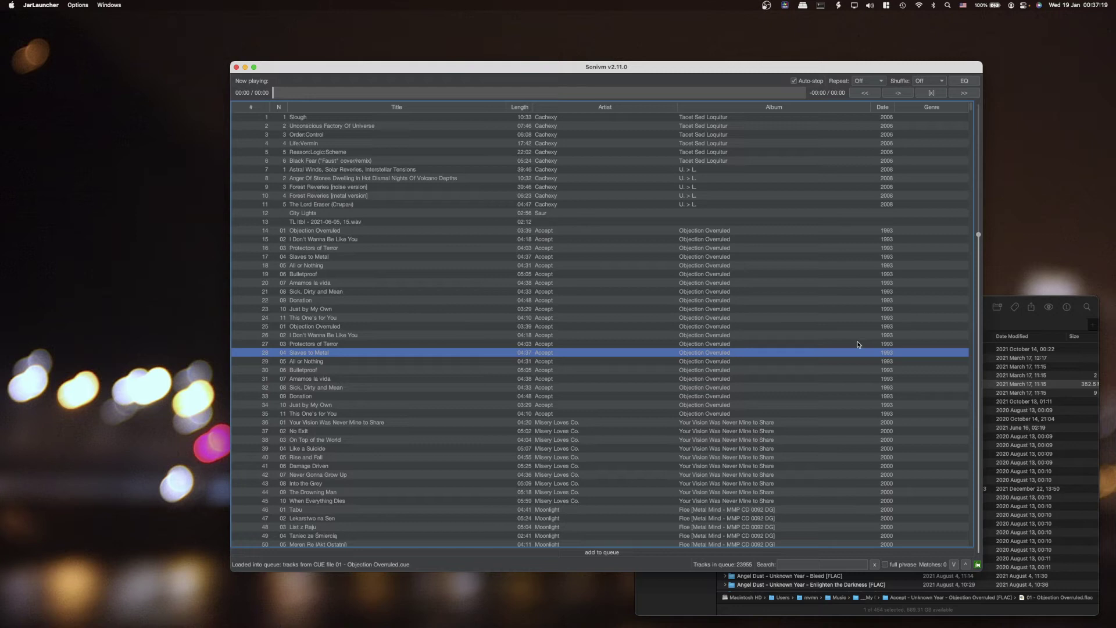
click(816, 300)
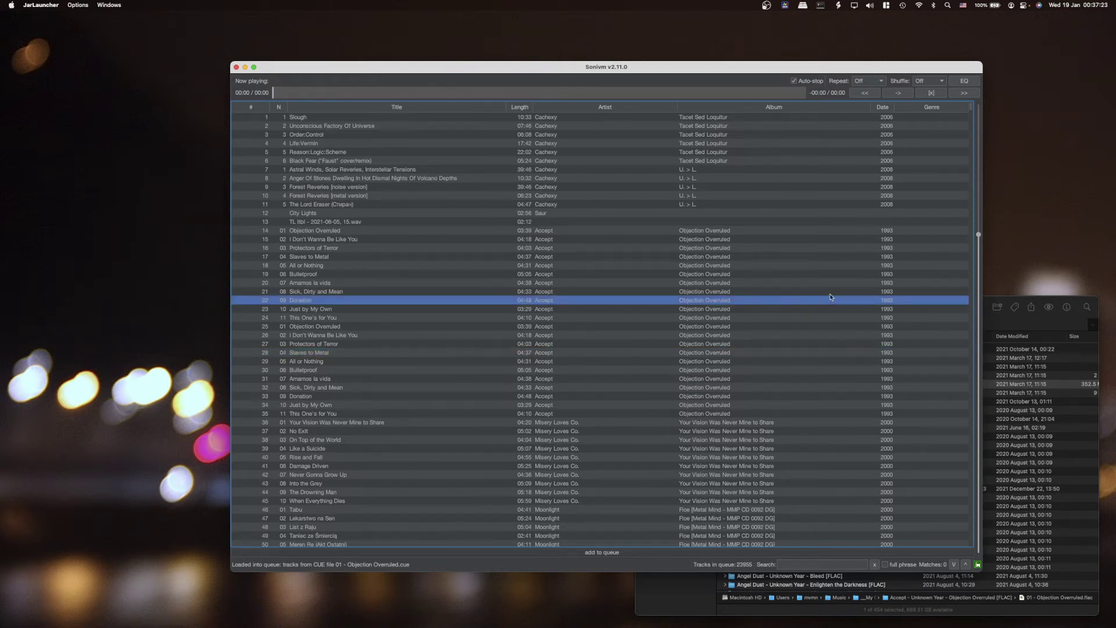
click(890, 238)
shift+click(888, 378)
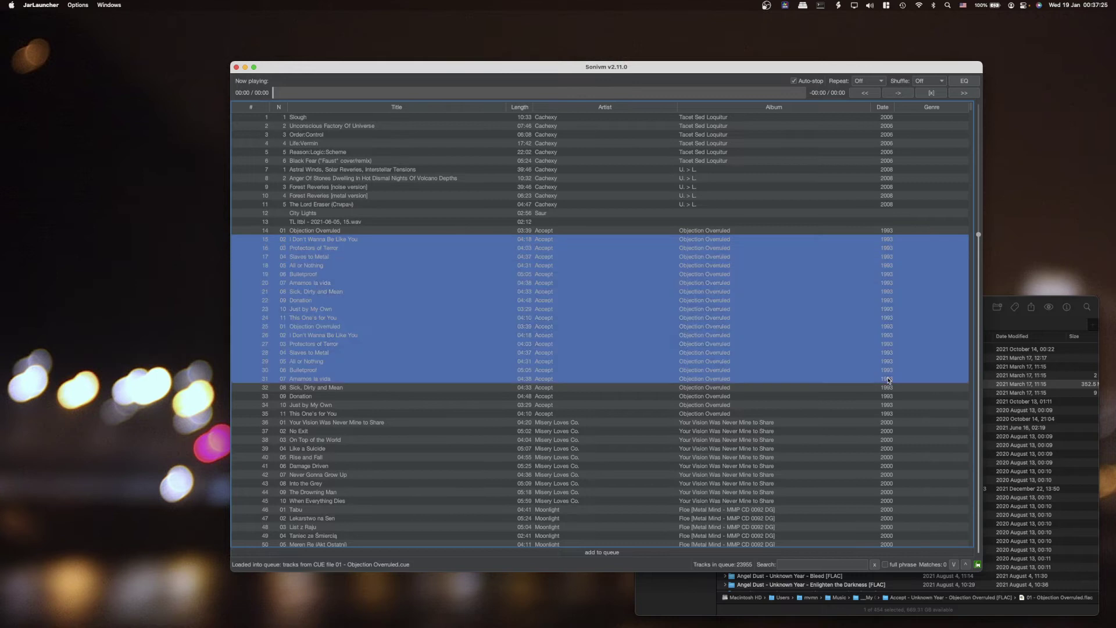
click(872, 275)
click(794, 370)
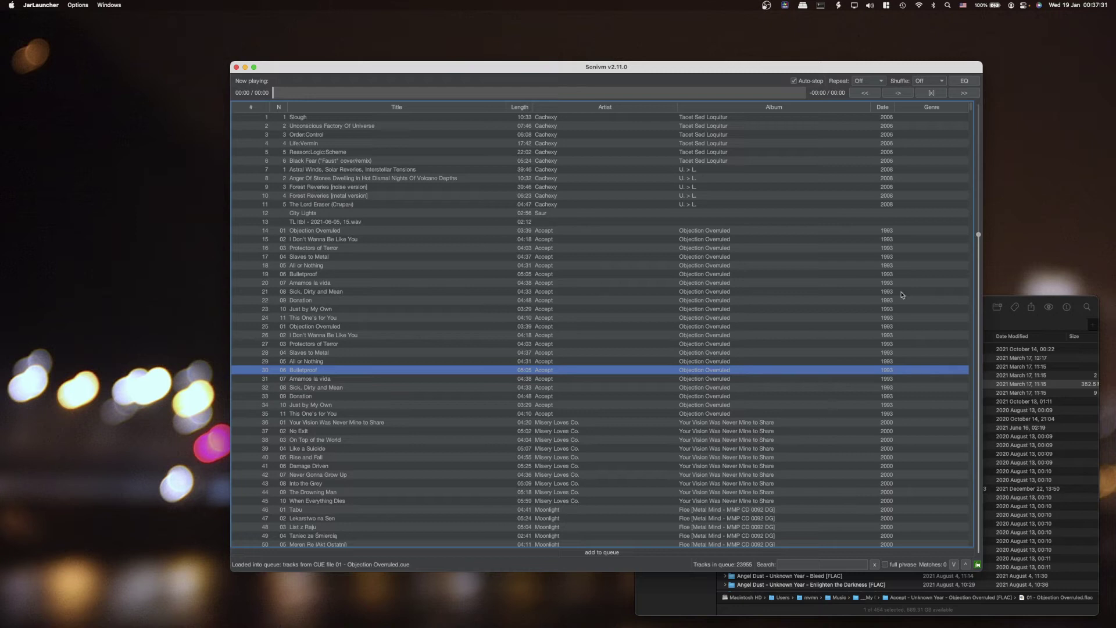
click(894, 231)
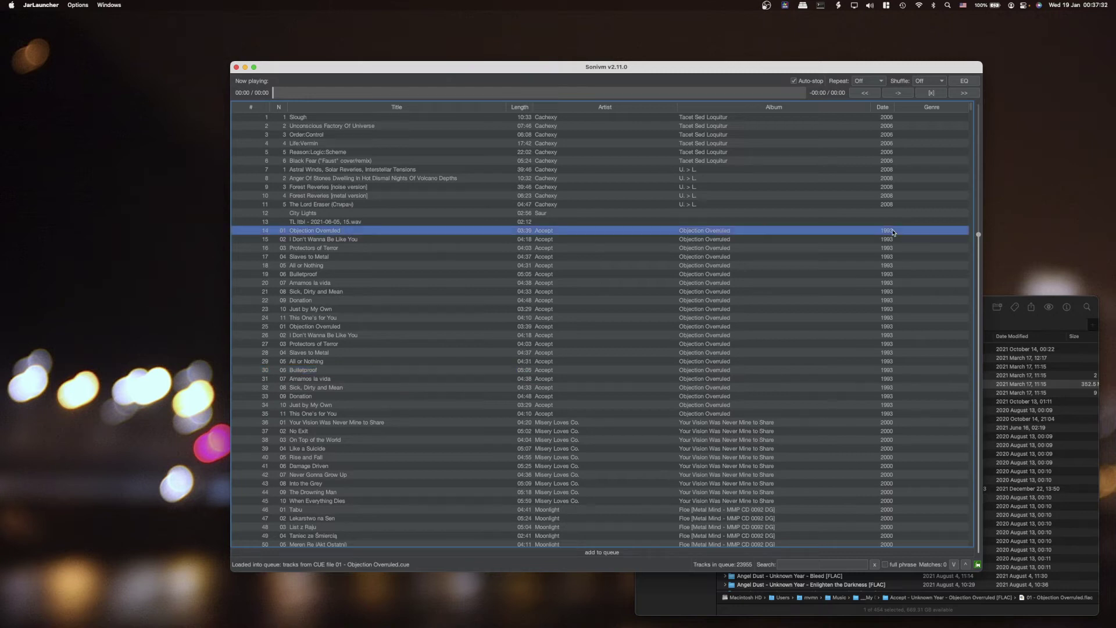
click(879, 415)
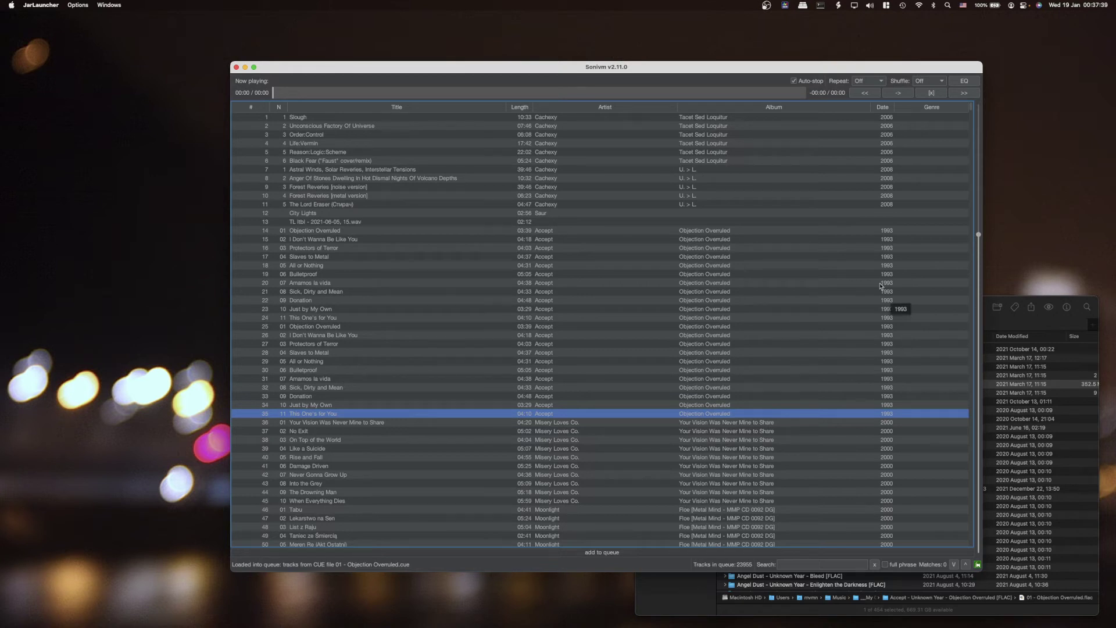
shift+click(856, 235)
click(758, 458)
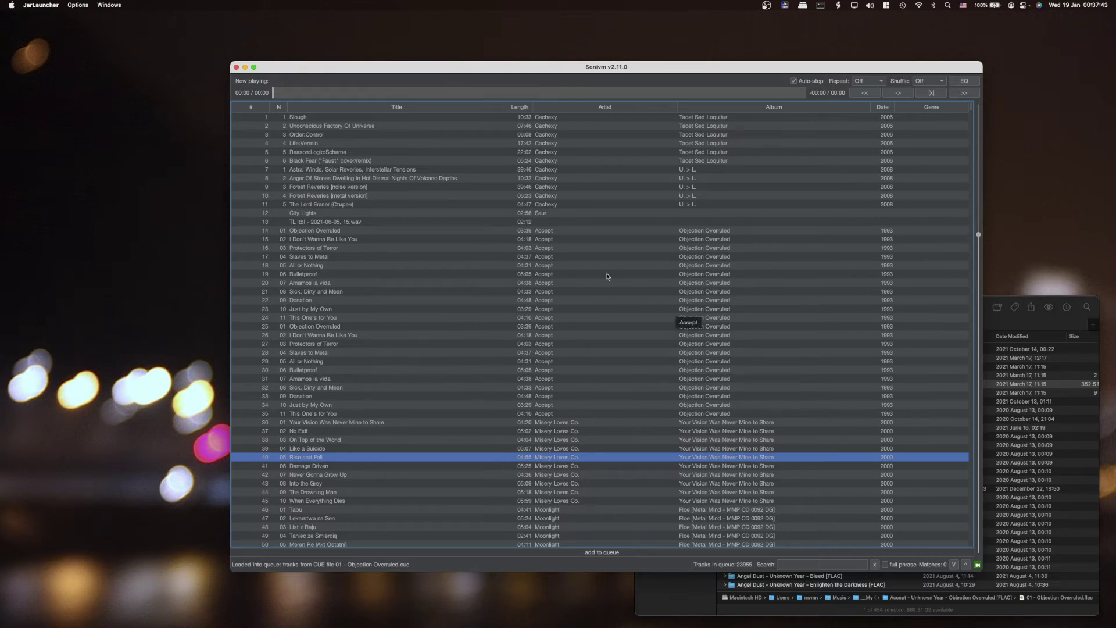
- Open Sonivm's retro UI and show its equalizer and playlist windows
click(784, 5)
click(837, 86)
click(784, 5)
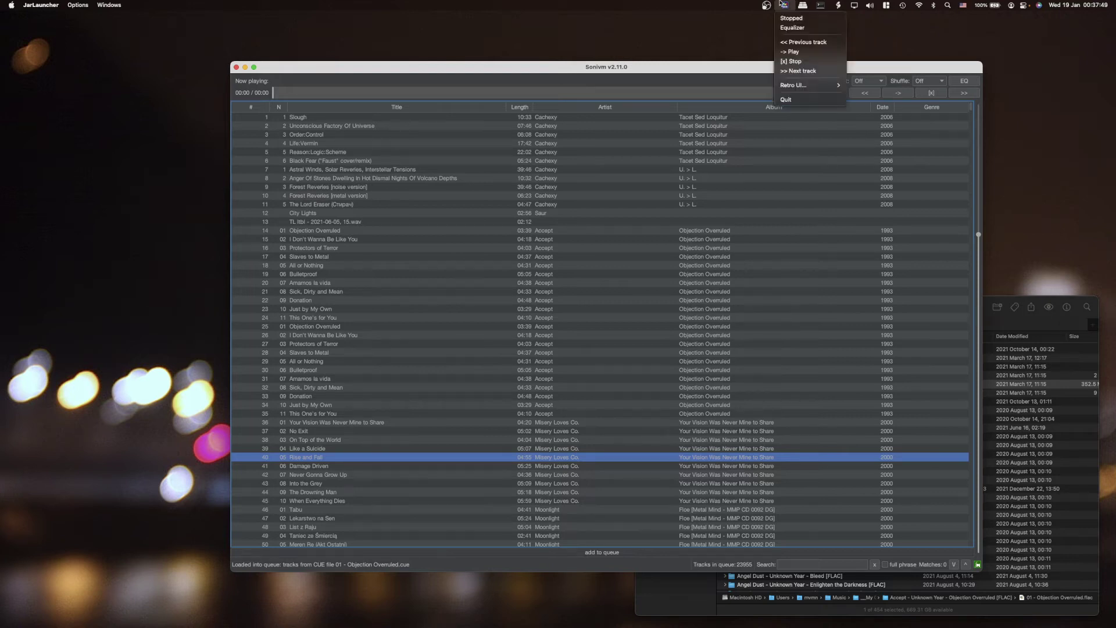
click(864, 86)
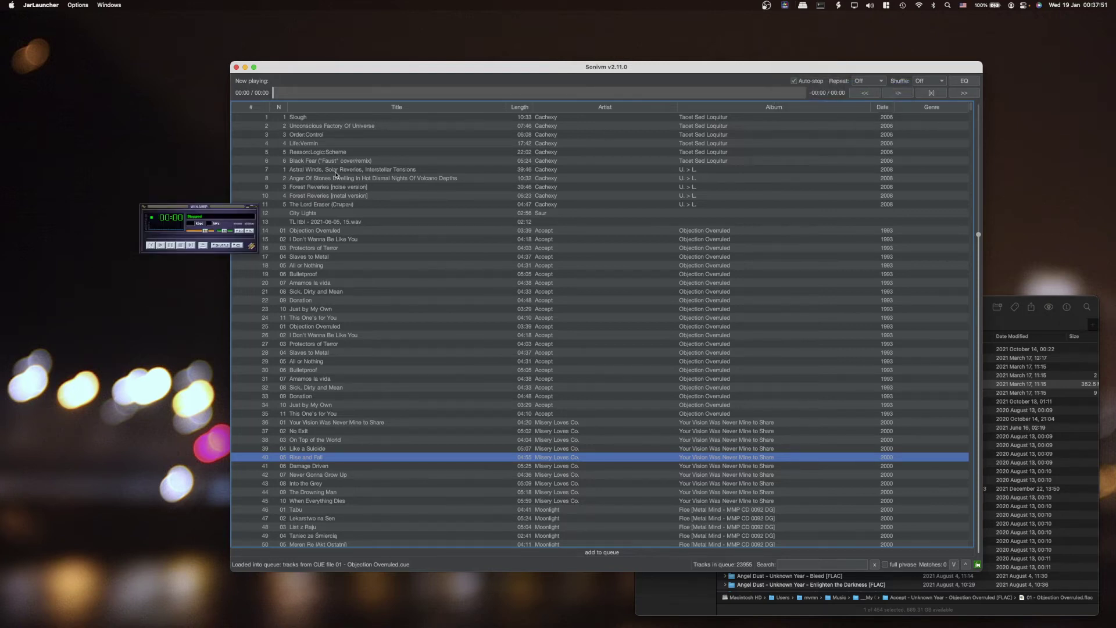
click(238, 231)
click(248, 232)
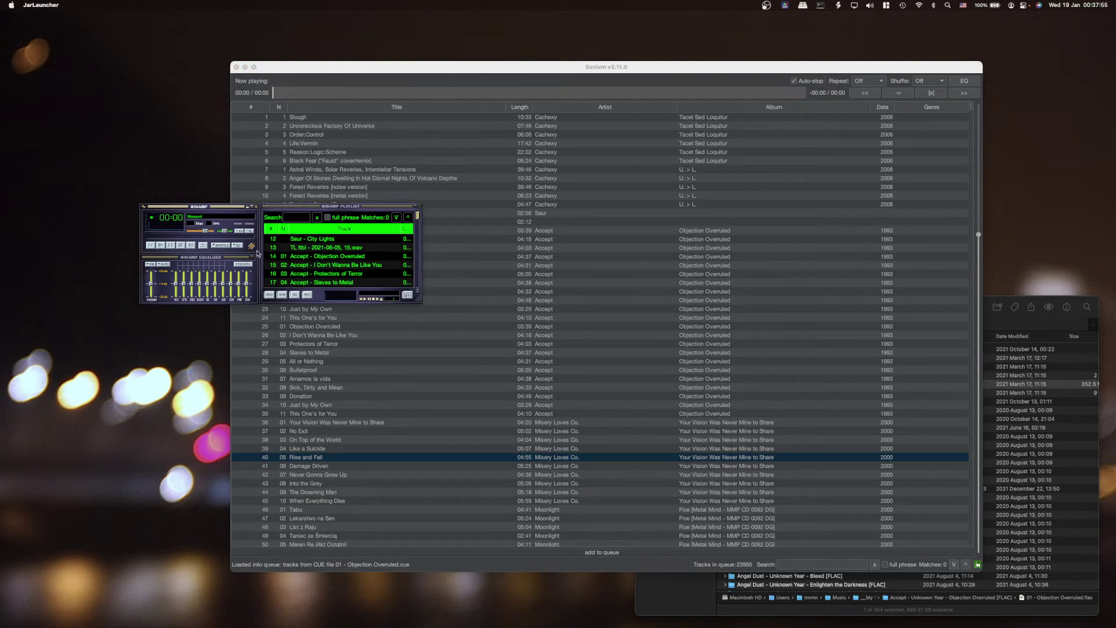
- Enlarge the Winamp-style player windows and reposition them over the lower part of the main queue window
drag(224, 210, 187, 205)
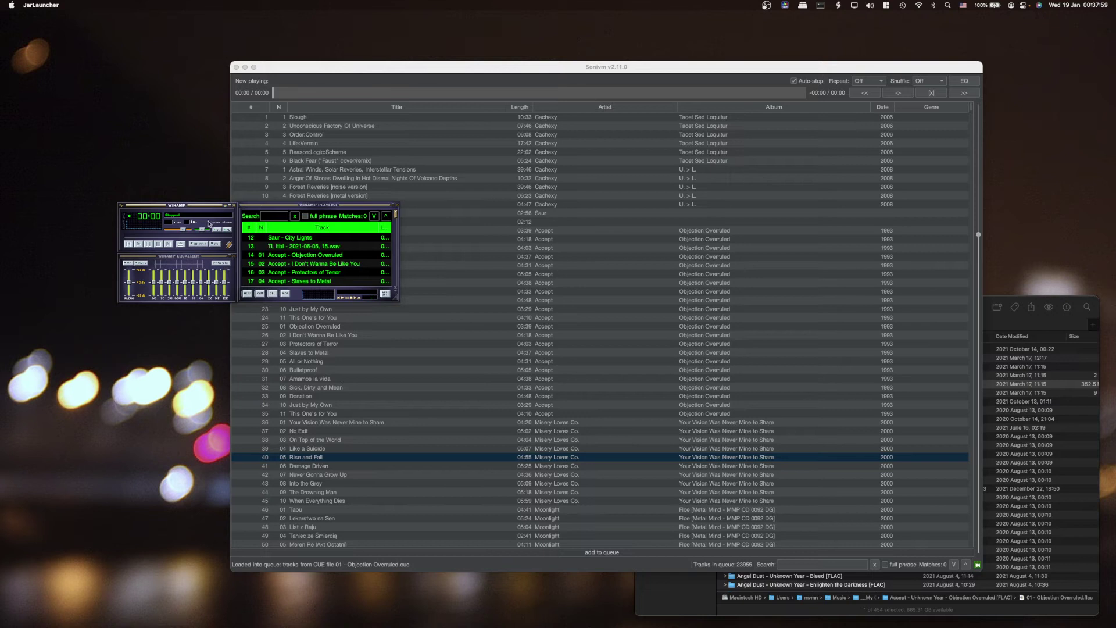
drag(207, 208, 203, 164)
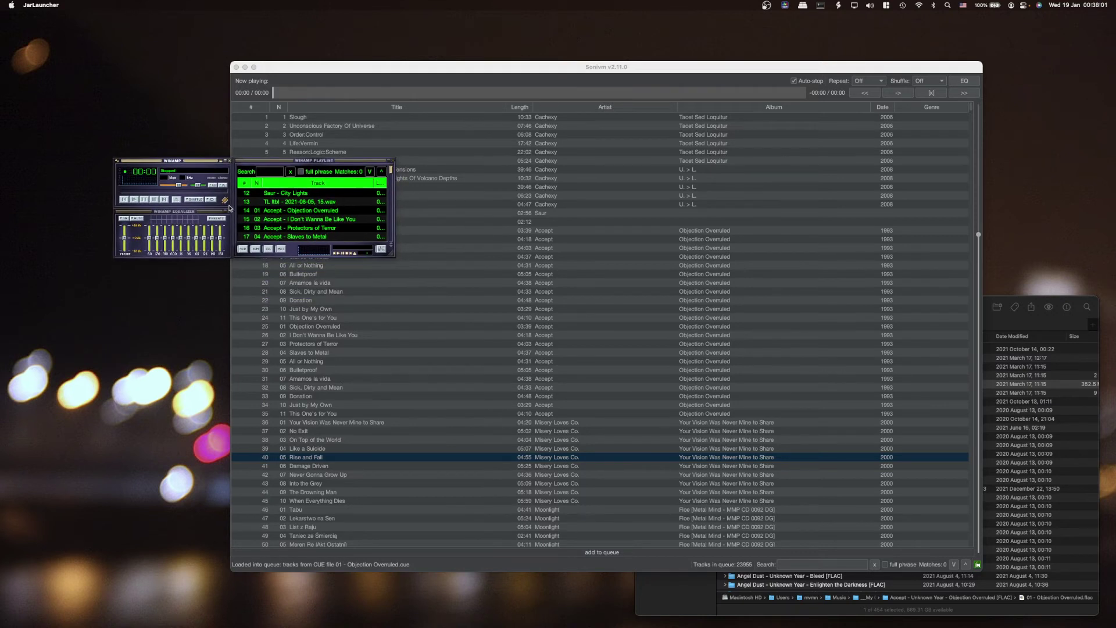
drag(229, 207, 518, 405)
drag(395, 168, 290, 255)
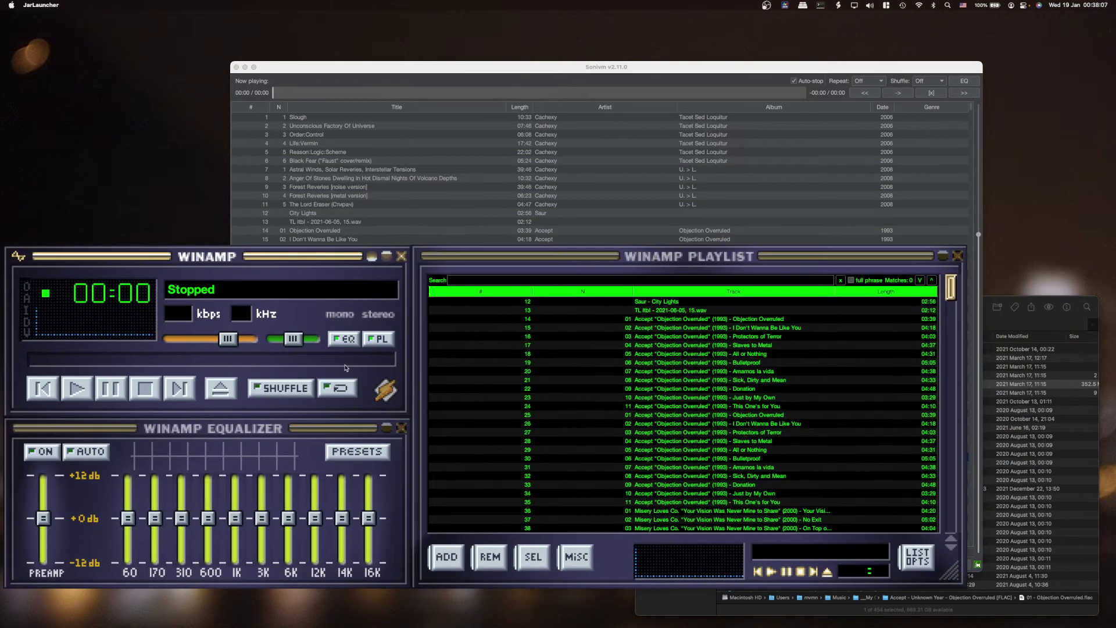
- Enlarge the retro player windows slightly and narrow the # and N columns of the retro playlist
drag(404, 412, 410, 417)
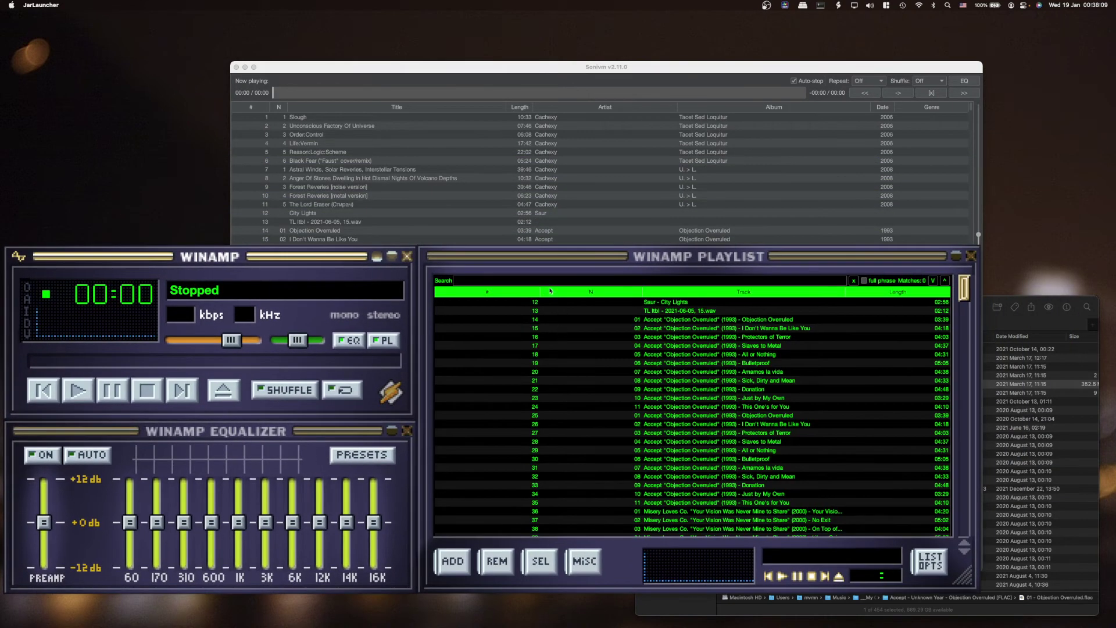
drag(540, 294, 478, 292)
drag(597, 296, 522, 295)
- Narrow the retro playlist's N column further and shrink its Length column to give the Track column more room
scroll(605, 404, down, 15)
scroll(605, 403, down, 5)
scroll(543, 158, down, 3)
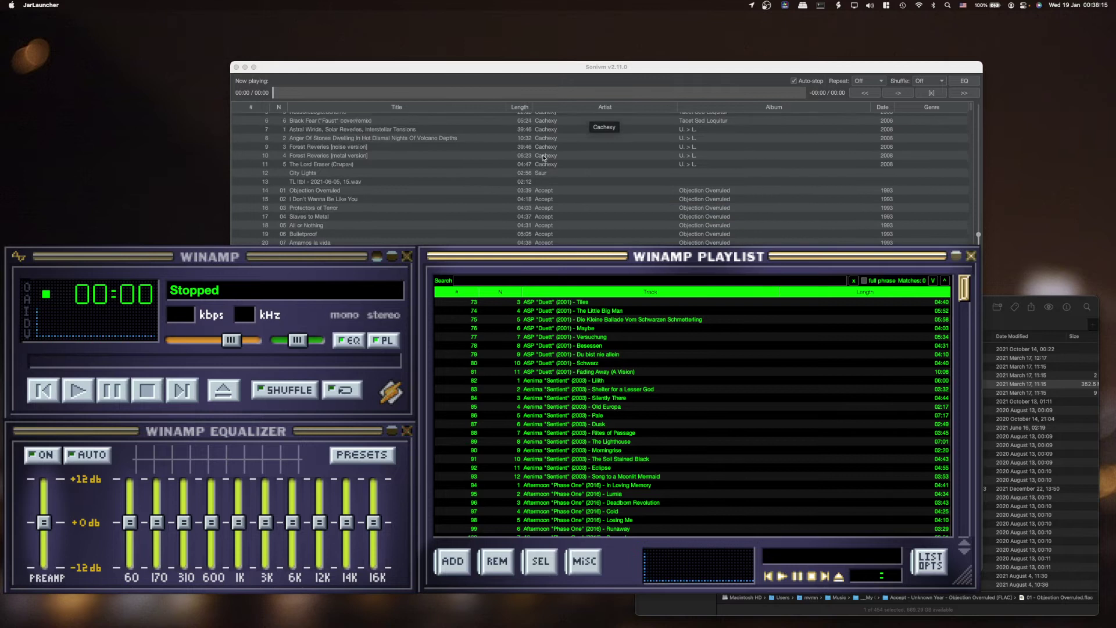
scroll(543, 158, down, 5)
scroll(723, 407, down, 20)
scroll(723, 407, down, 15)
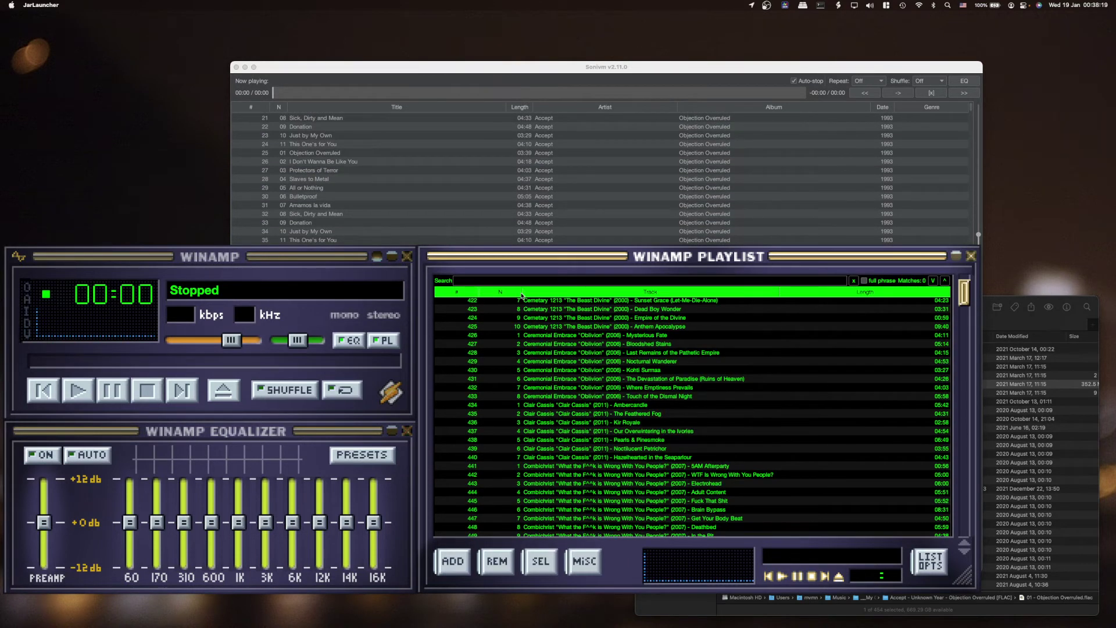
drag(521, 294, 501, 293)
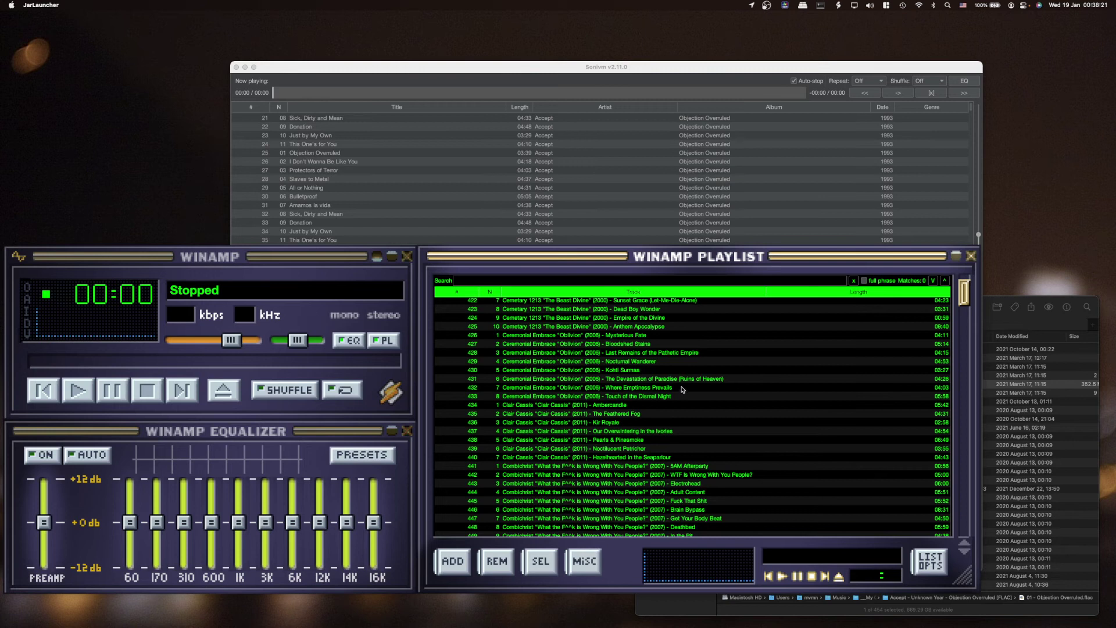
drag(766, 296, 903, 297)
- Search the retro playlist for "iron" and view the matching Iron Maiden tracks
click(666, 281)
text(iron)
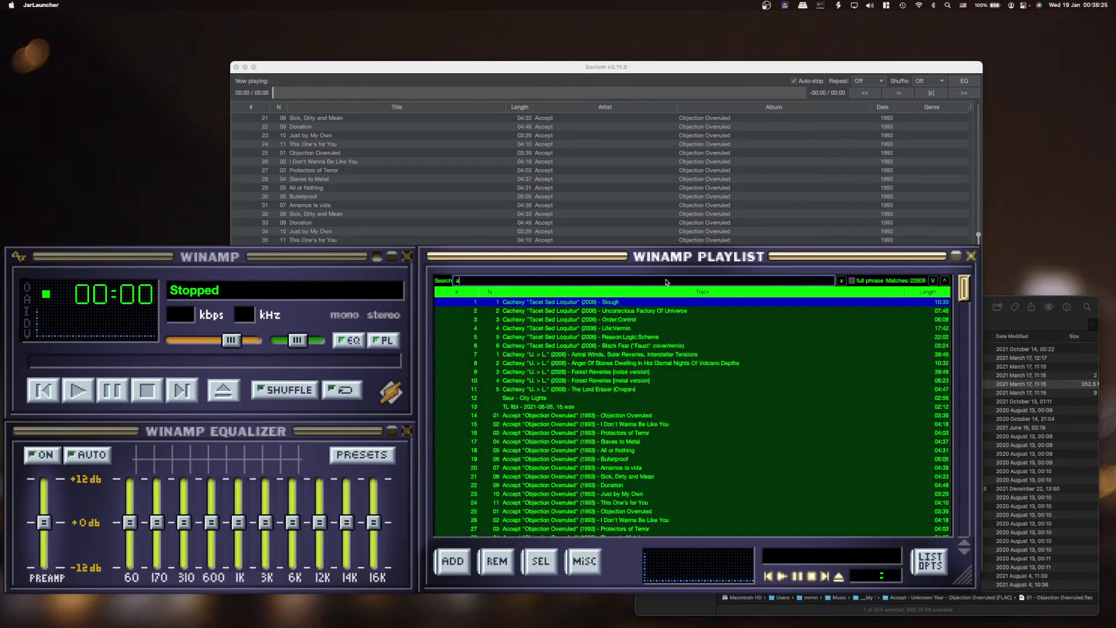
scroll(649, 369, down, 7)
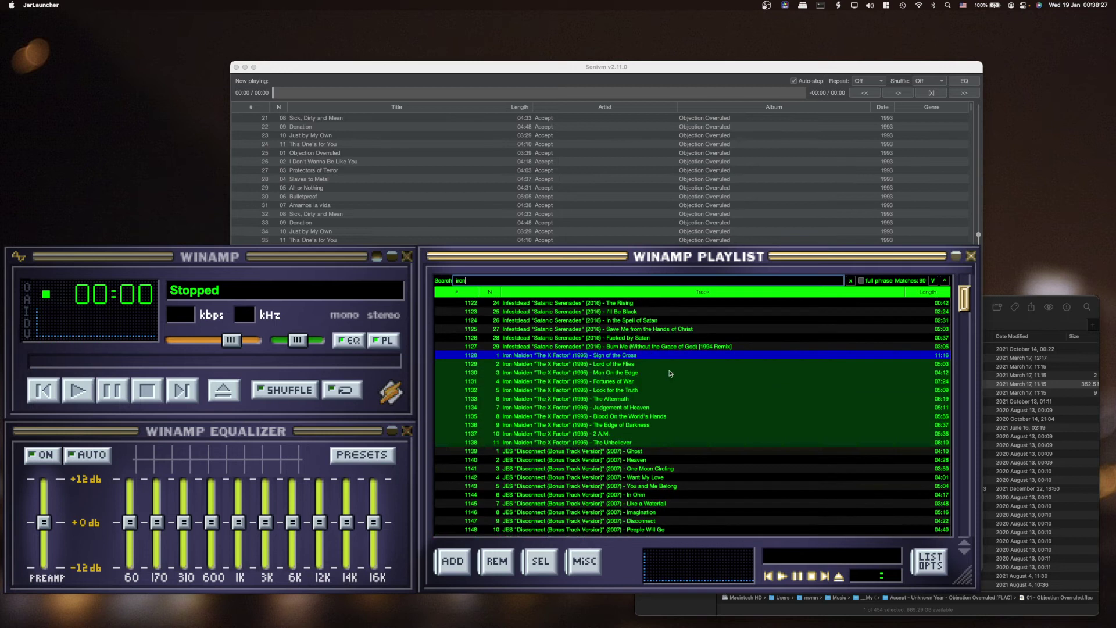
- Start playing JES "You and Me Belong" from the retro playlist and pause it
double_click(641, 486)
scroll(645, 441, up, 20)
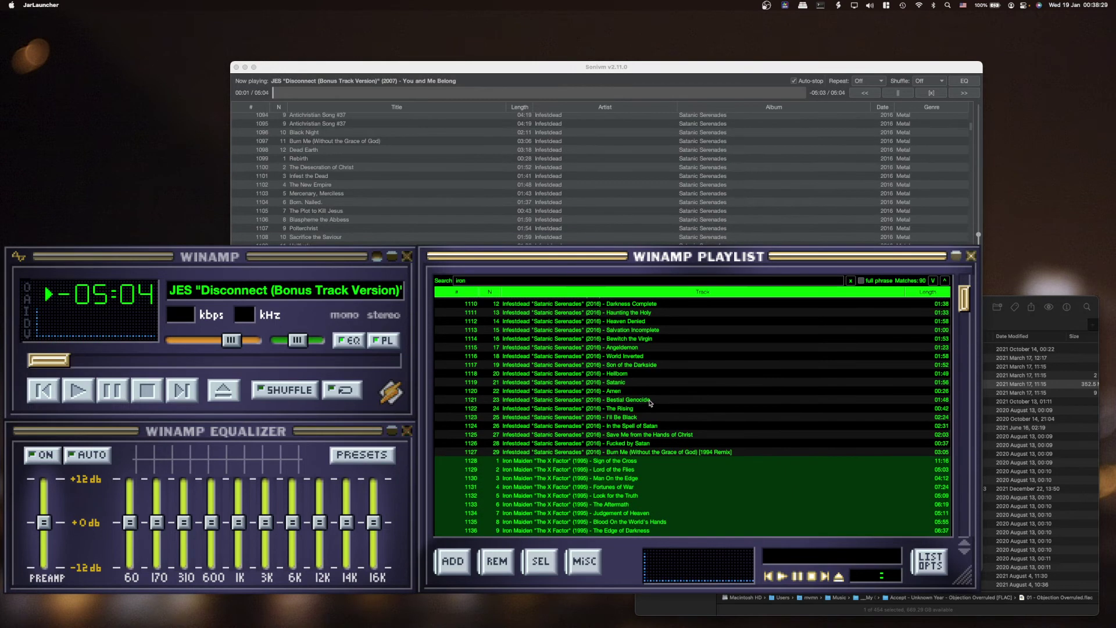
scroll(649, 403, up, 20)
click(125, 399)
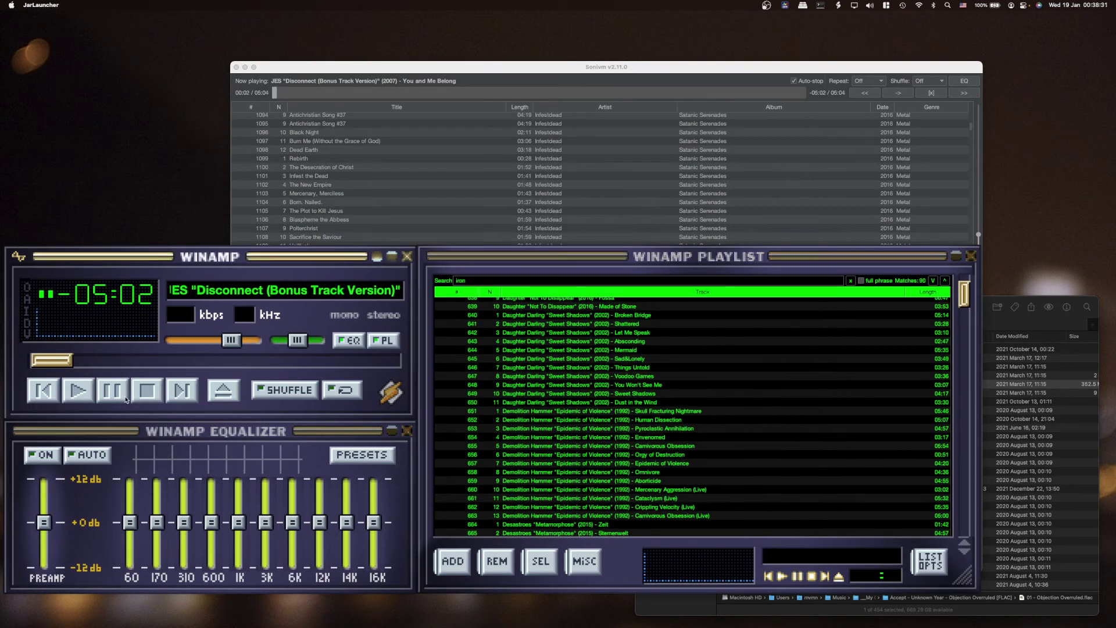
- Jump to the current track from its displayed title, first in the retro playlist and again in the main queue window
click(243, 293)
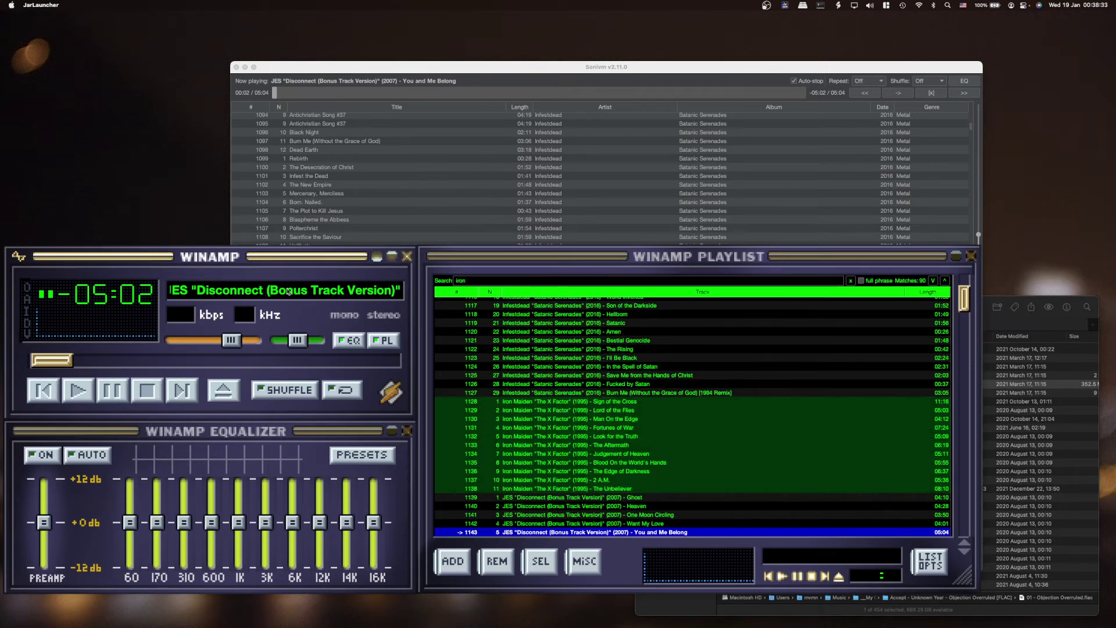
click(349, 82)
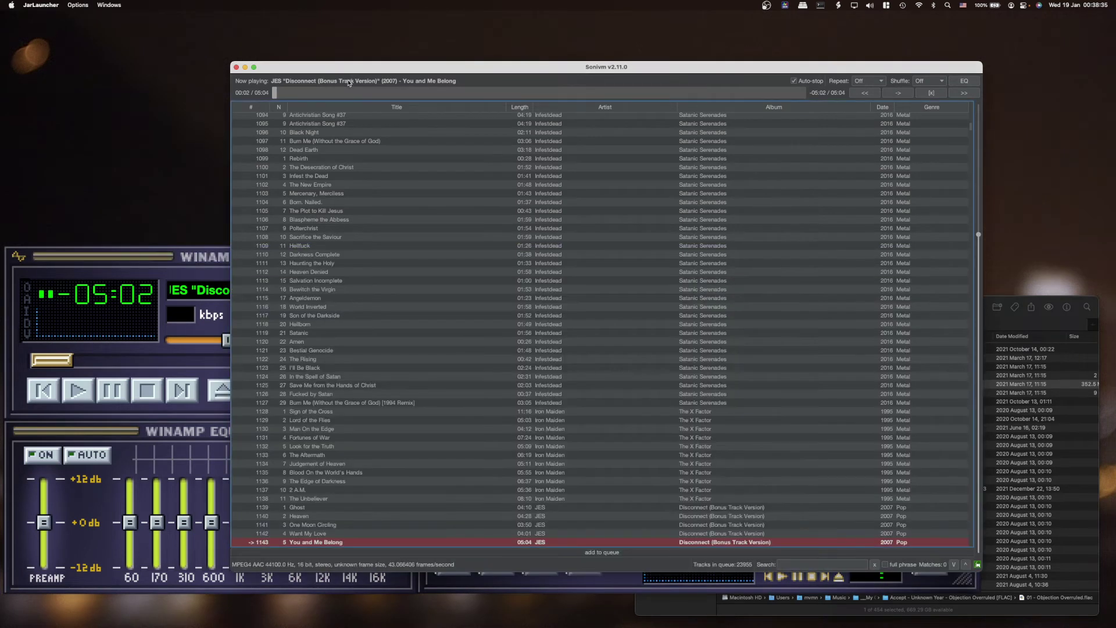
scroll(393, 279, up, 15)
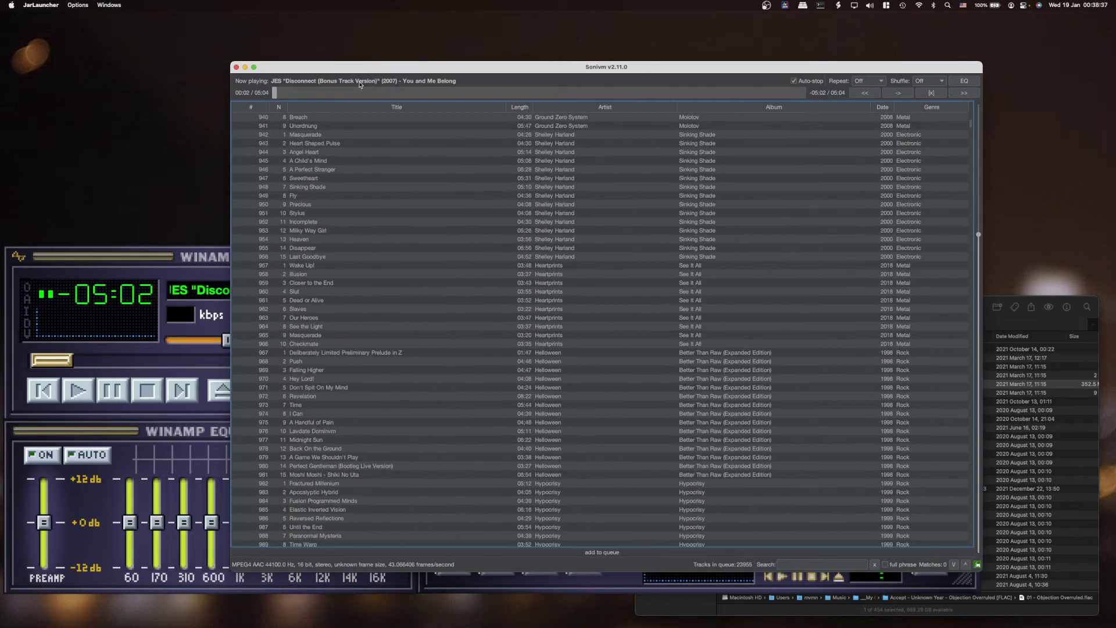
click(360, 85)
scroll(430, 277, down, 8)
scroll(460, 234, up, 4)
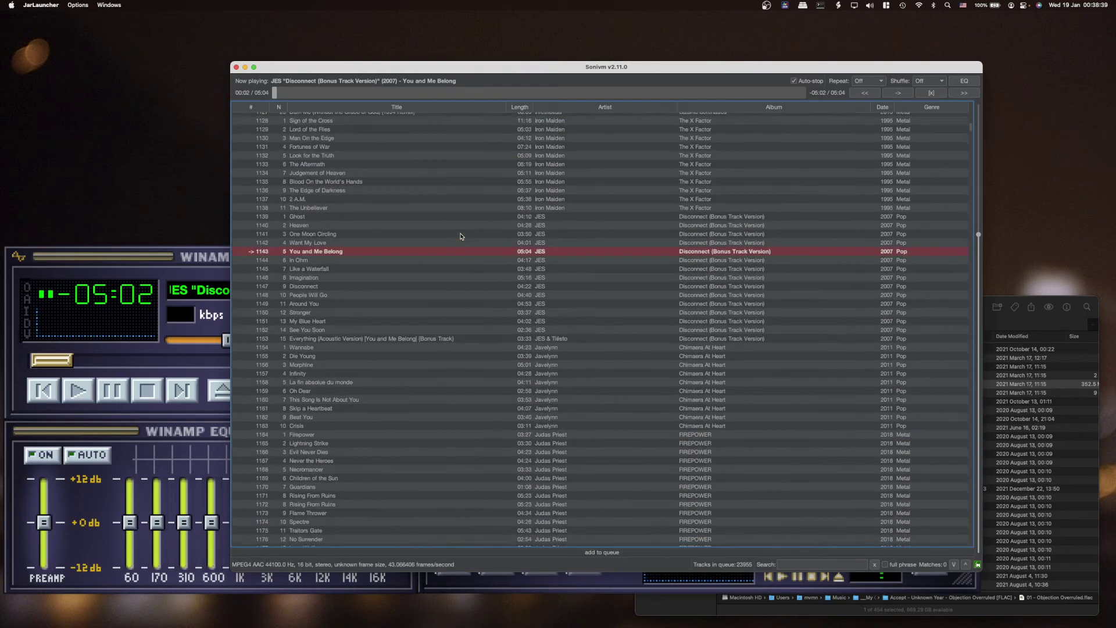
- Return to the retro windows and jump back to the current track from distant parts of the playlist using its displayed title
click(202, 261)
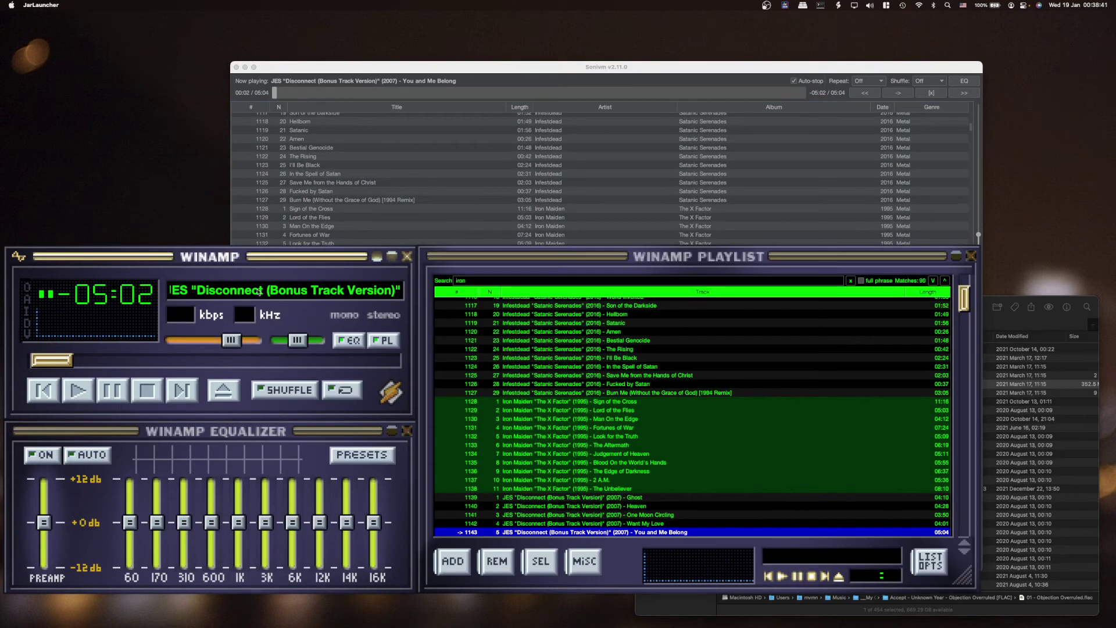
scroll(497, 381, up, 15)
drag(965, 303, 960, 519)
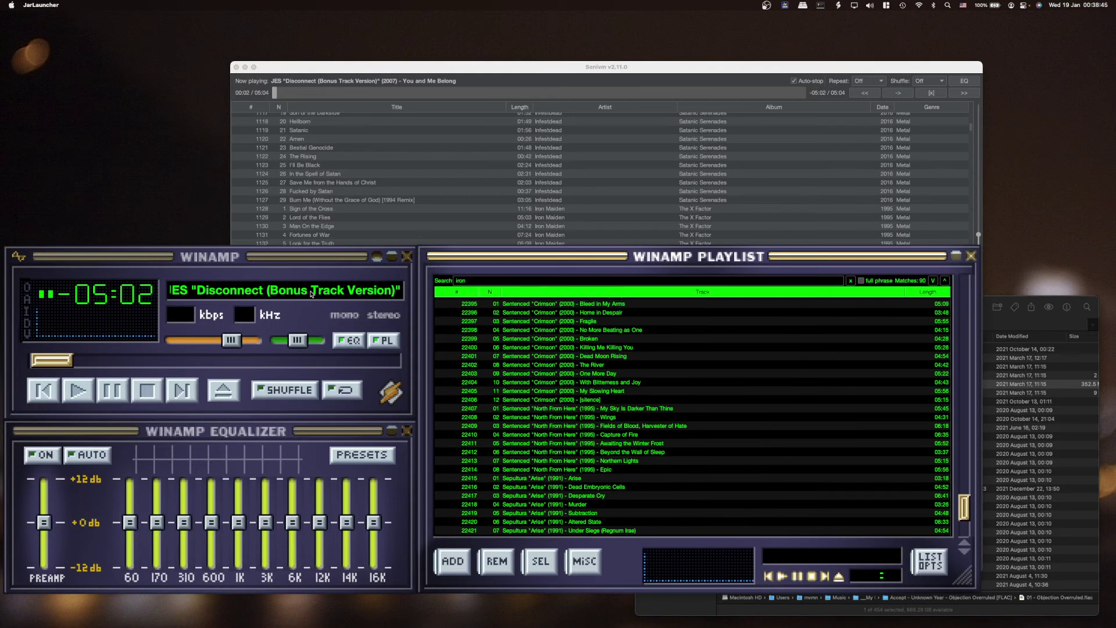
scroll(602, 405, up, 3)
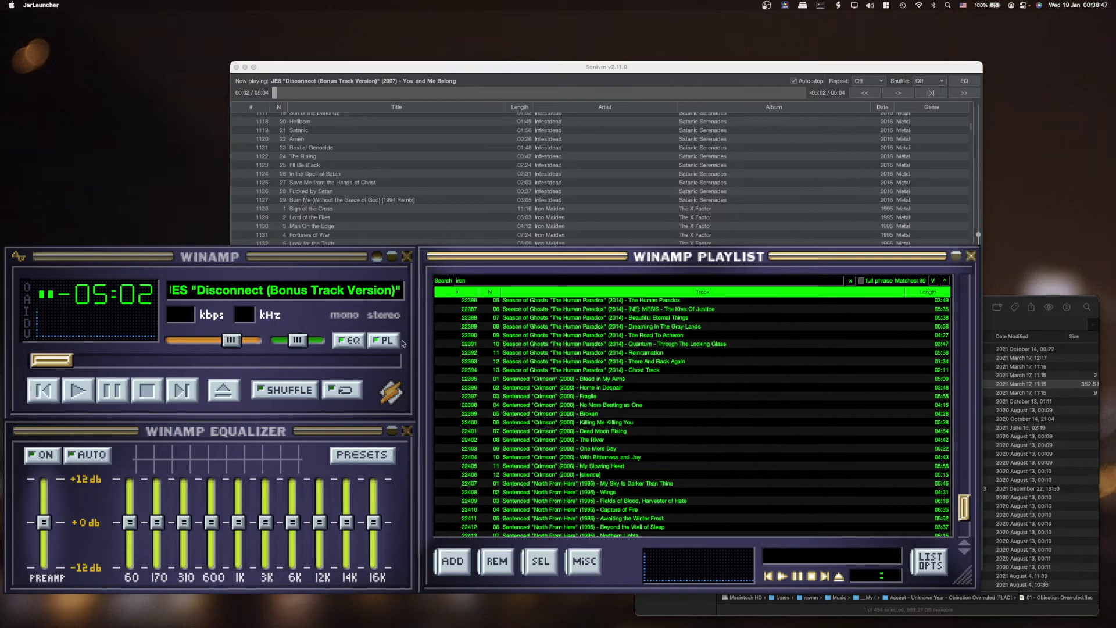
click(312, 292)
scroll(668, 417, up, 3)
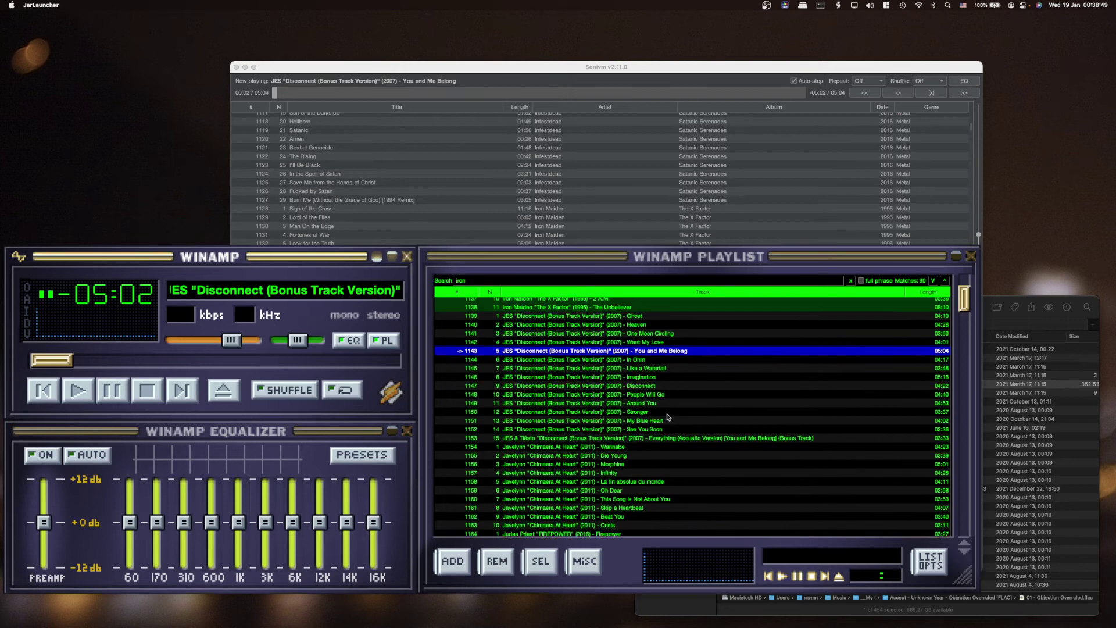
scroll(902, 327, up, 2)
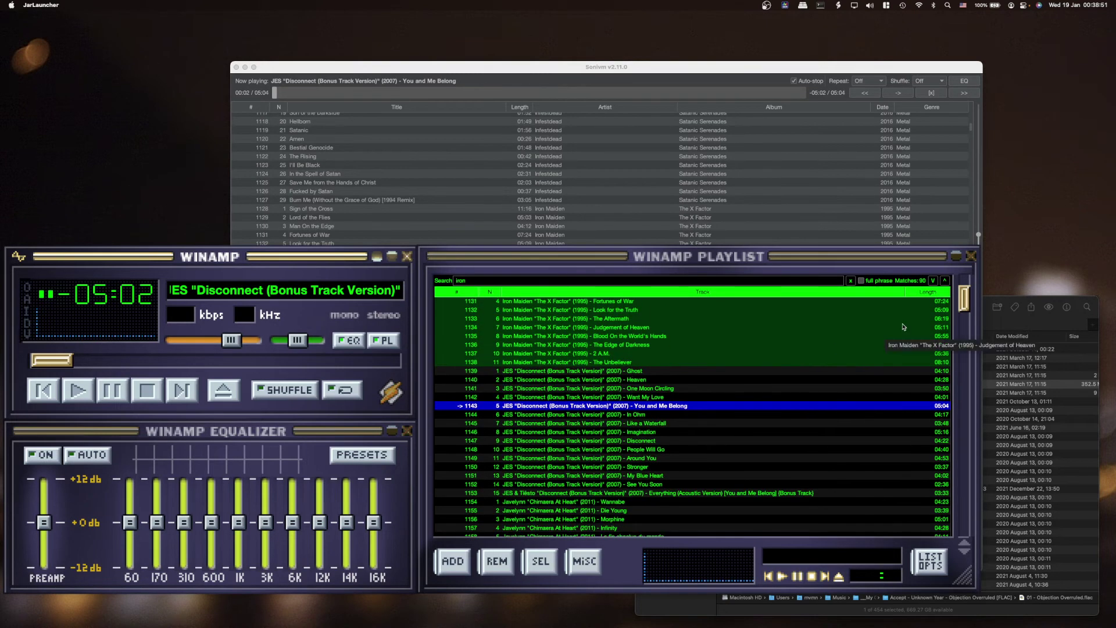
drag(967, 301, 965, 284)
click(319, 290)
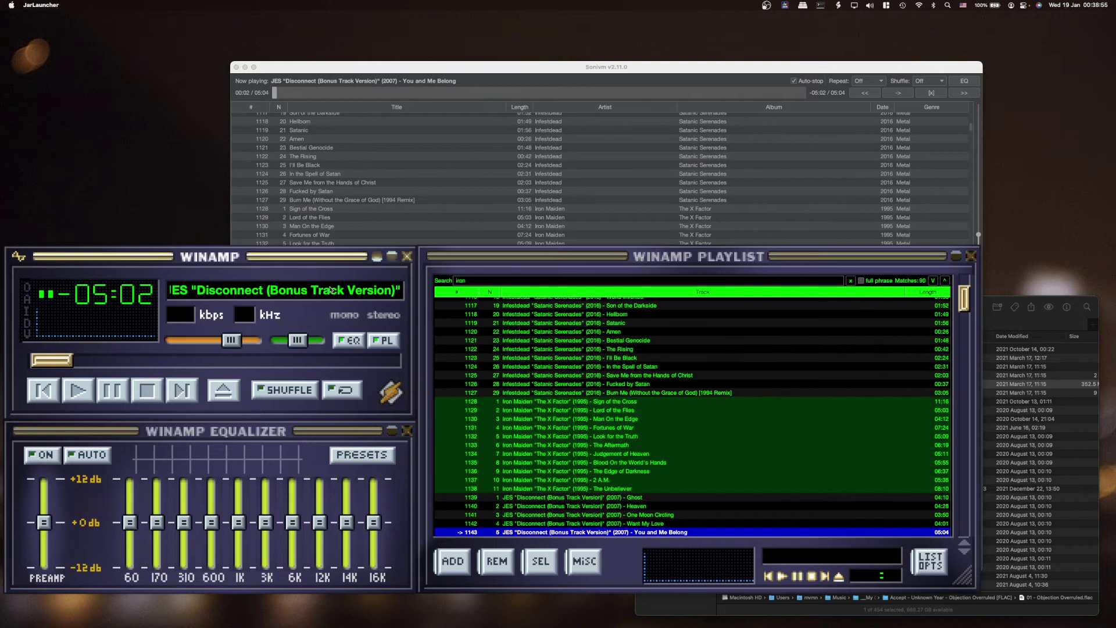
- Select JES "Like a Waterfall" in the retro playlist and move the selection down to Low's "Sunshine"
scroll(722, 378, down, 5)
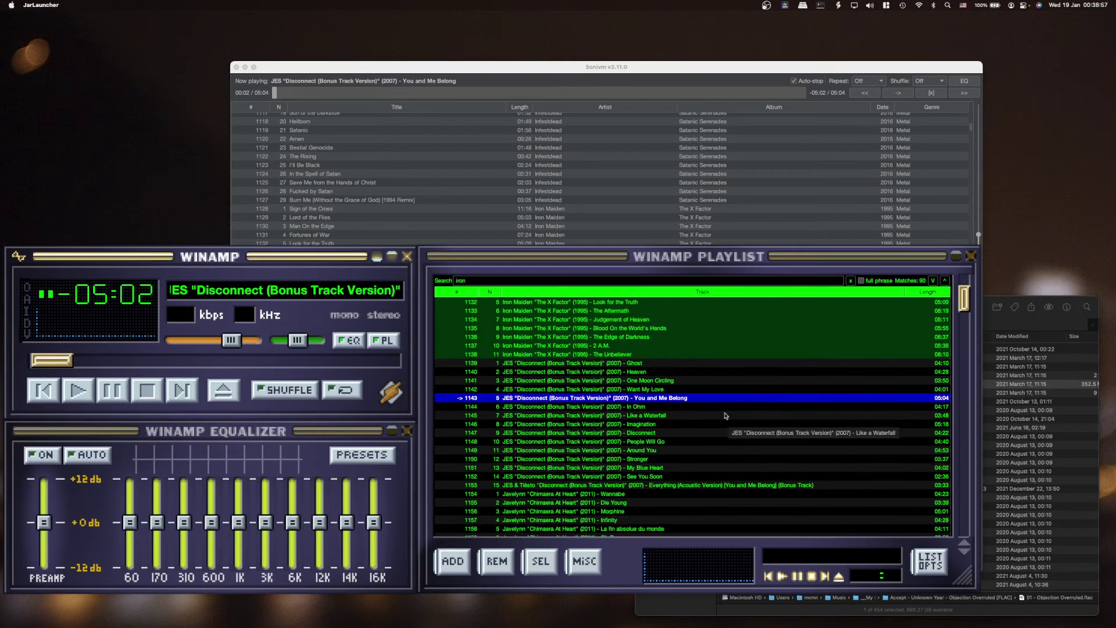
click(725, 415)
key(Down)
key(Down)
key(Down)
key(Down)
key(Down)
key(Down)
key(Down)
key(Down)
key(Down)
key(Down)
key(Down)
key(Down)
key(Down)
key(Down)
key(Down)
key(Down)
key(Down)
key(Down)
key(Down)
key(Down)
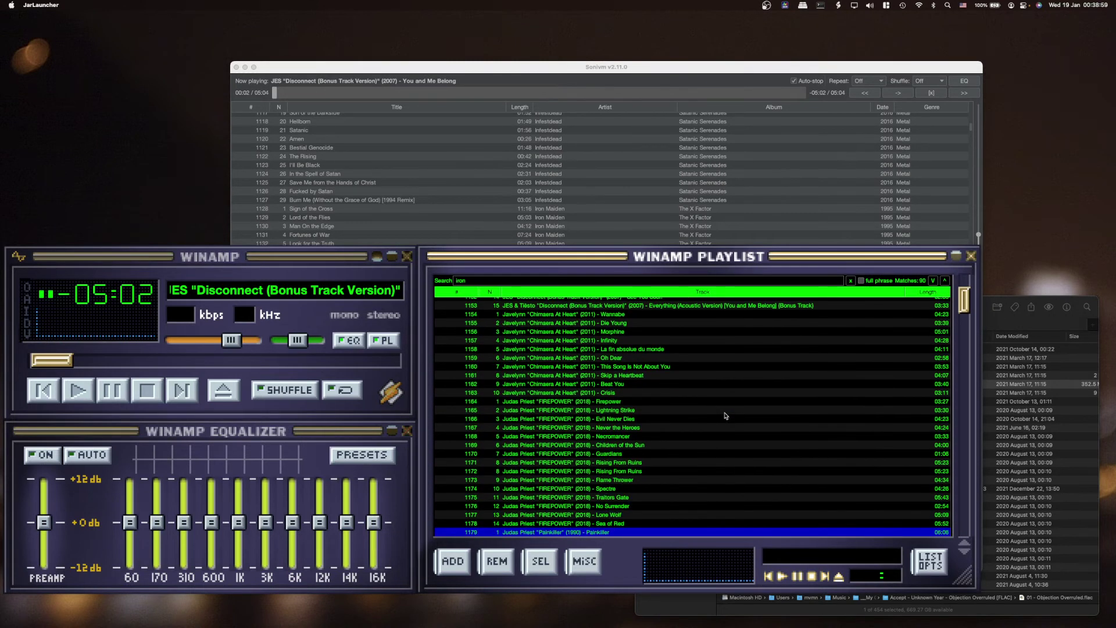
key(Down)
key(Down)
key(Down)
key(Down)
key(Down)
key(Down)
key(Down)
key(Down)
key(Down)
key(Down)
key(Down)
key(Down)
key(Down)
key(Down)
key(Down)
key(Down)
key(Down)
key(Down)
key(Down)
key(Down)
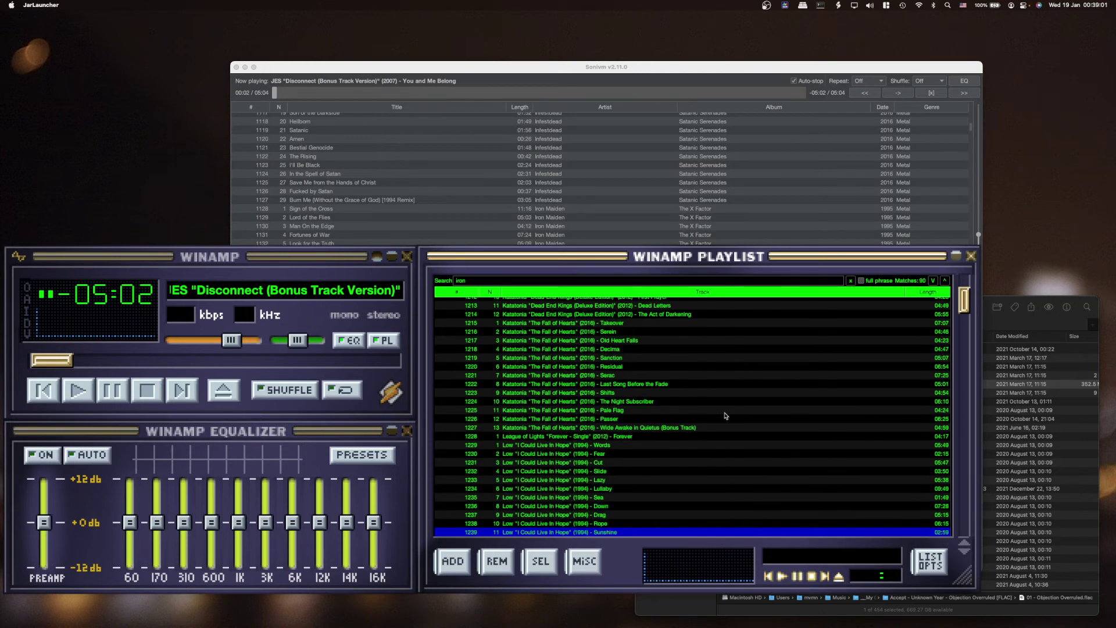
- Return to the JES album in the retro playlist and select the paused track "You and Me Belong"
scroll(739, 429, up, 20)
scroll(738, 430, down, 18)
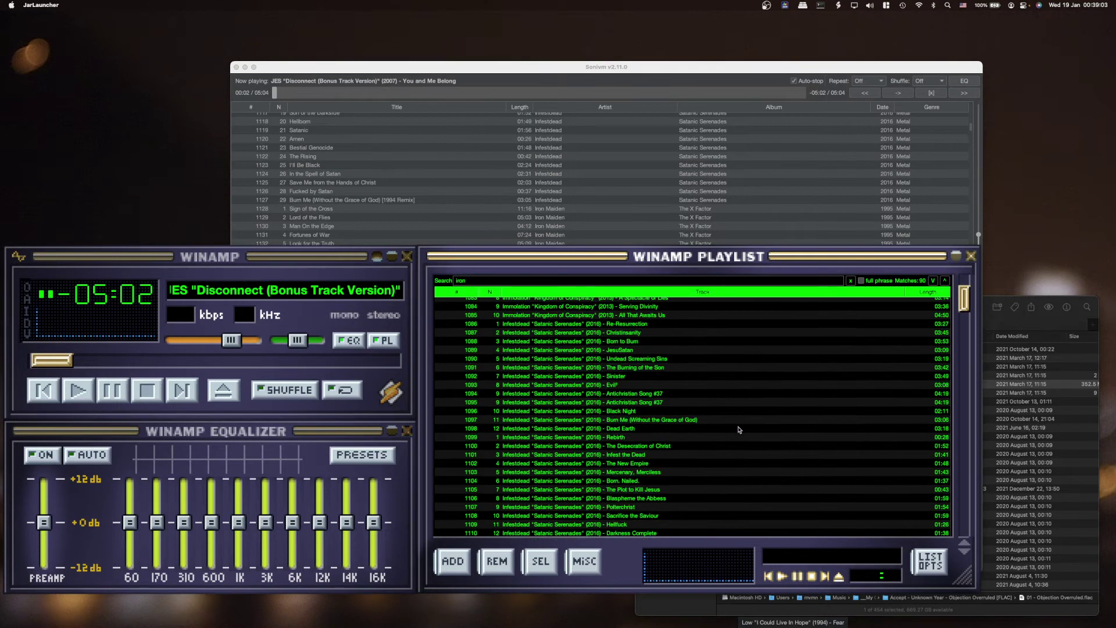
click(694, 473)
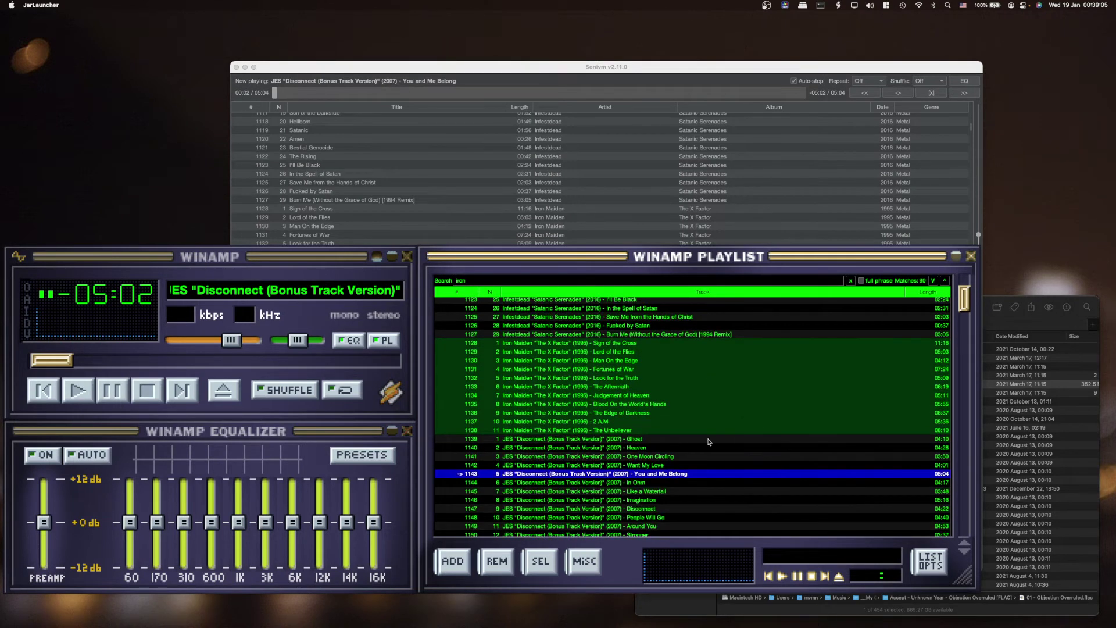
- Browse to the middle of the retro playlist and clear the "iron" search
scroll(709, 442, up, 2)
drag(963, 299, 963, 402)
click(758, 394)
scroll(759, 394, up, 20)
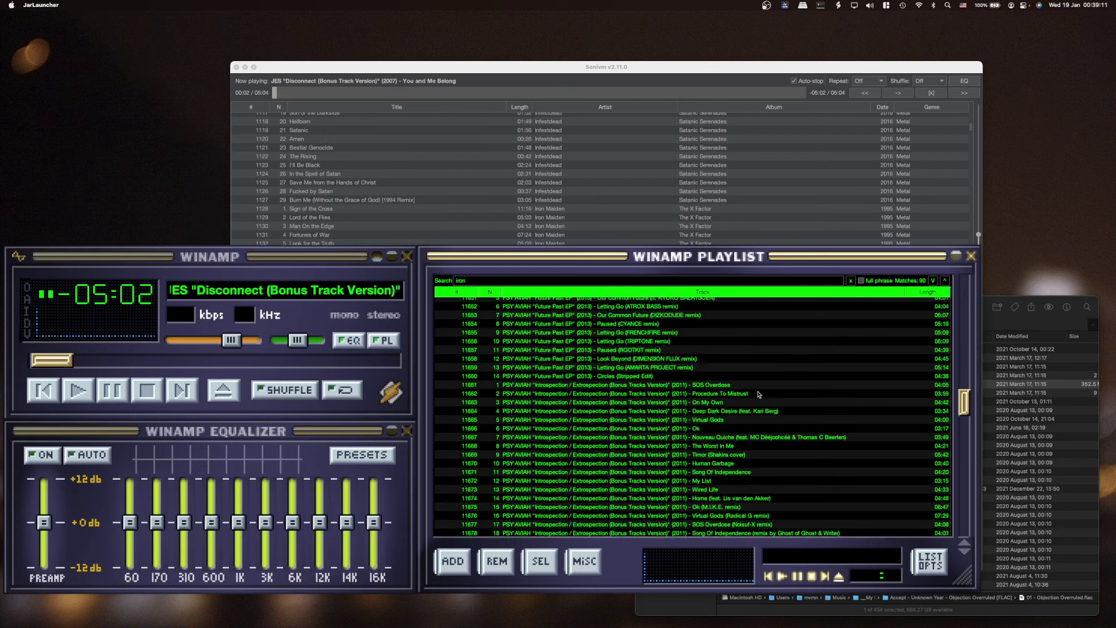
click(852, 281)
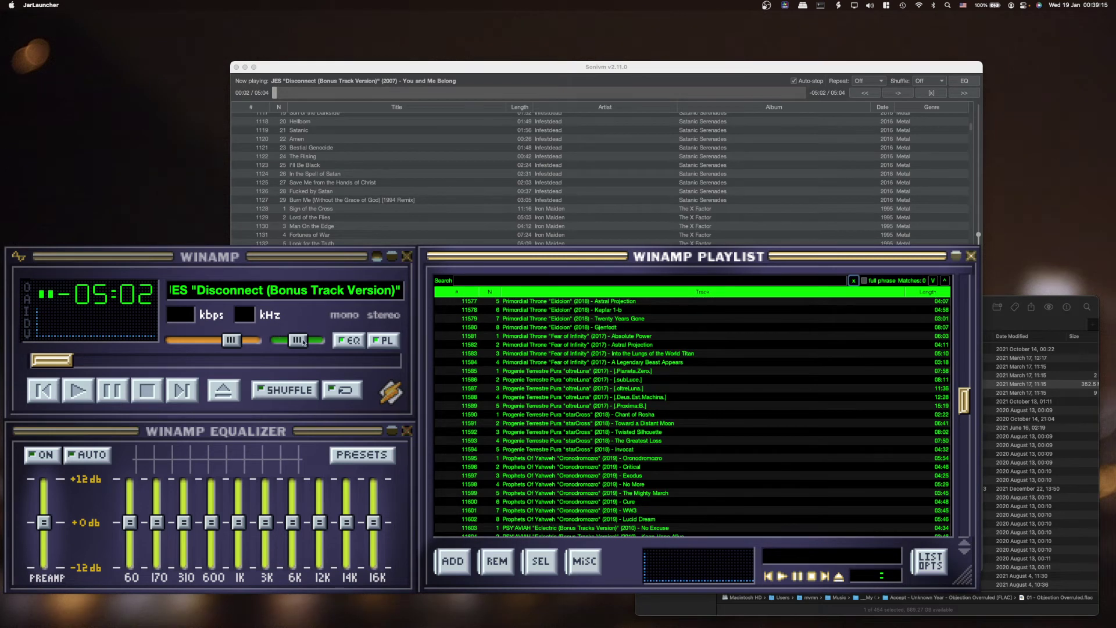
- Toggle shuffle between Playlist and Off from the retro player, leaving it set to Off
click(343, 346)
click(343, 345)
click(275, 390)
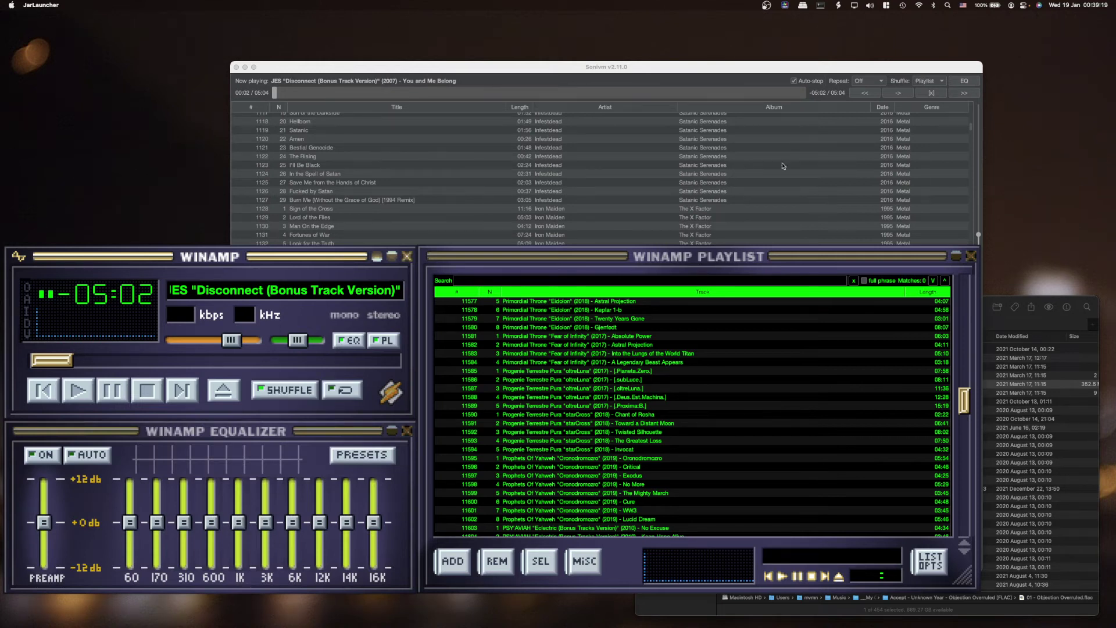
click(292, 392)
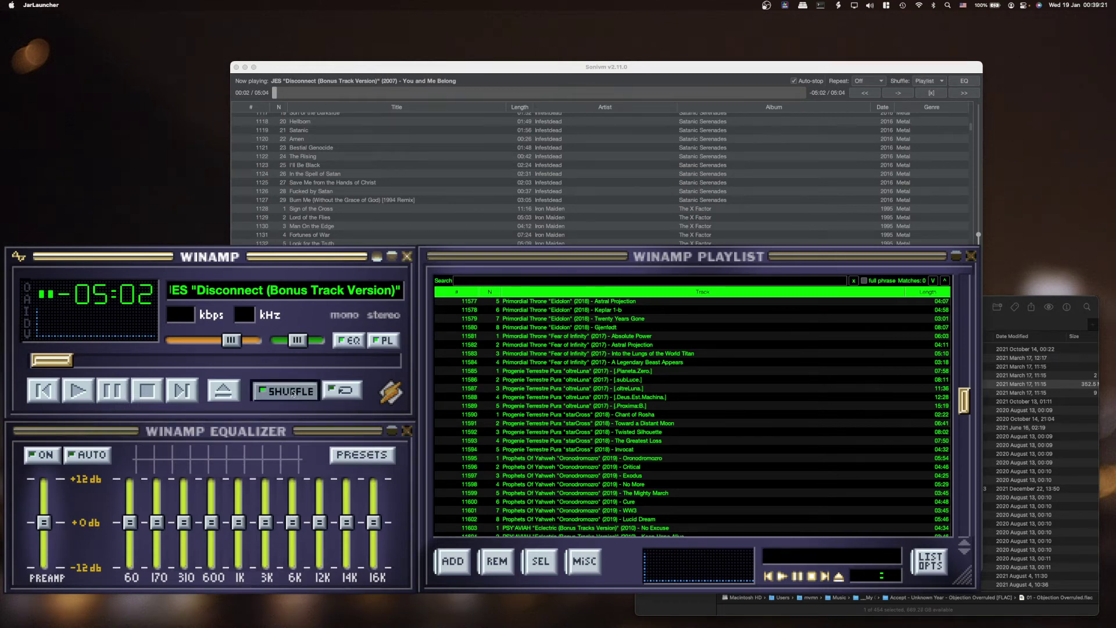
click(273, 393)
click(273, 394)
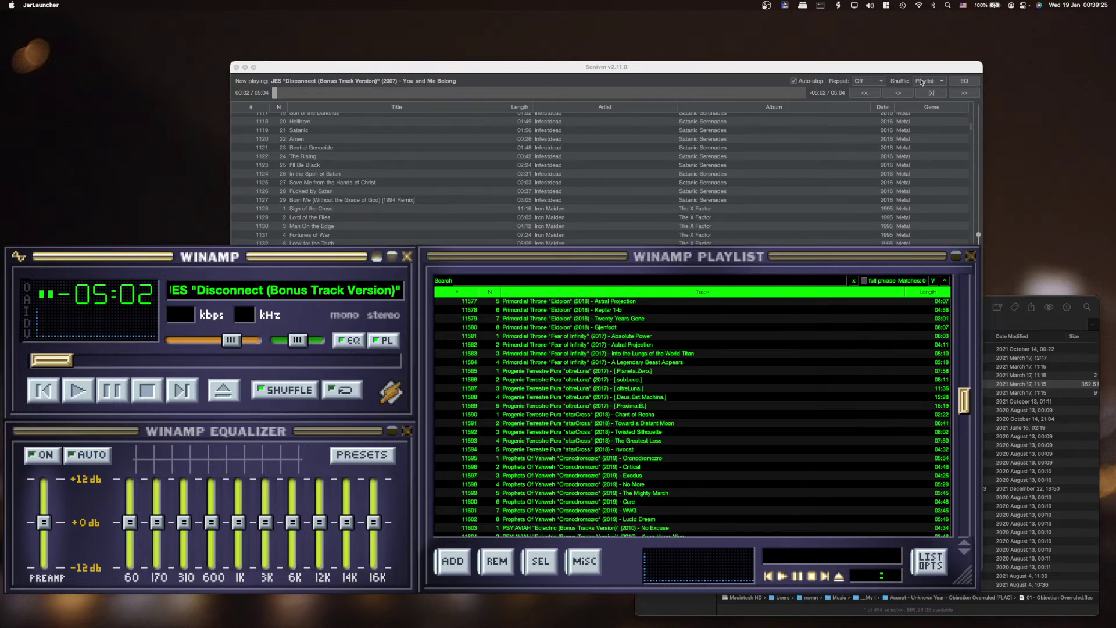
click(281, 395)
- Toggle the repeat mode from the retro player and leave it set to Off
click(344, 390)
click(344, 390)
click(344, 390)
click(344, 390)
click(344, 390)
click(344, 390)
- Open Sonivm's standard equalizer, try the on switch in the retro equalizer, and place the standard equalizer above the retro windows
click(964, 81)
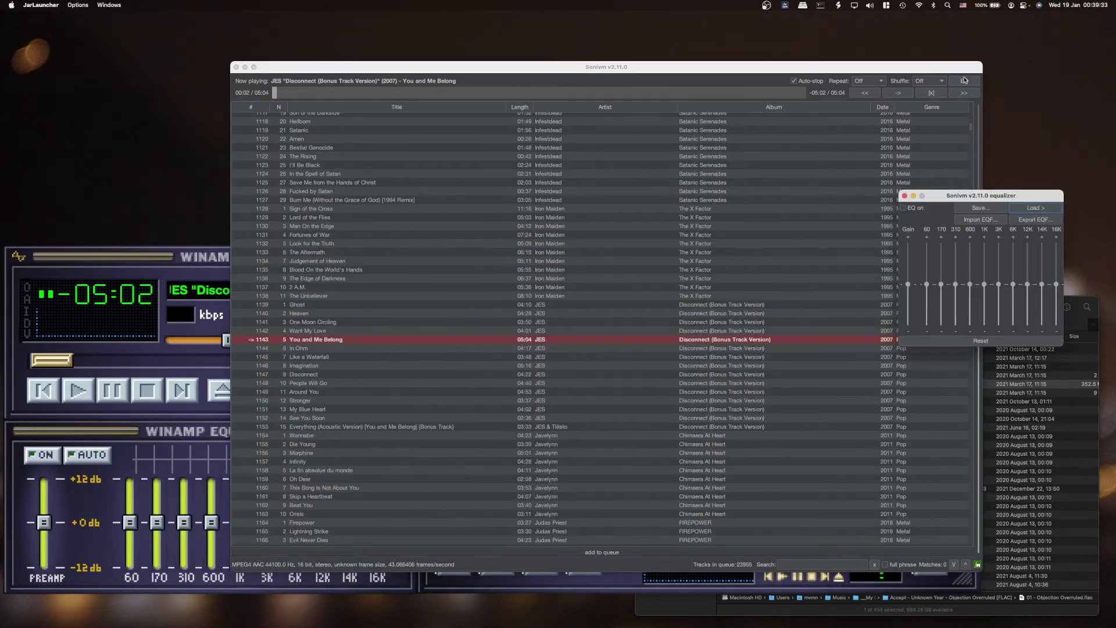
click(149, 256)
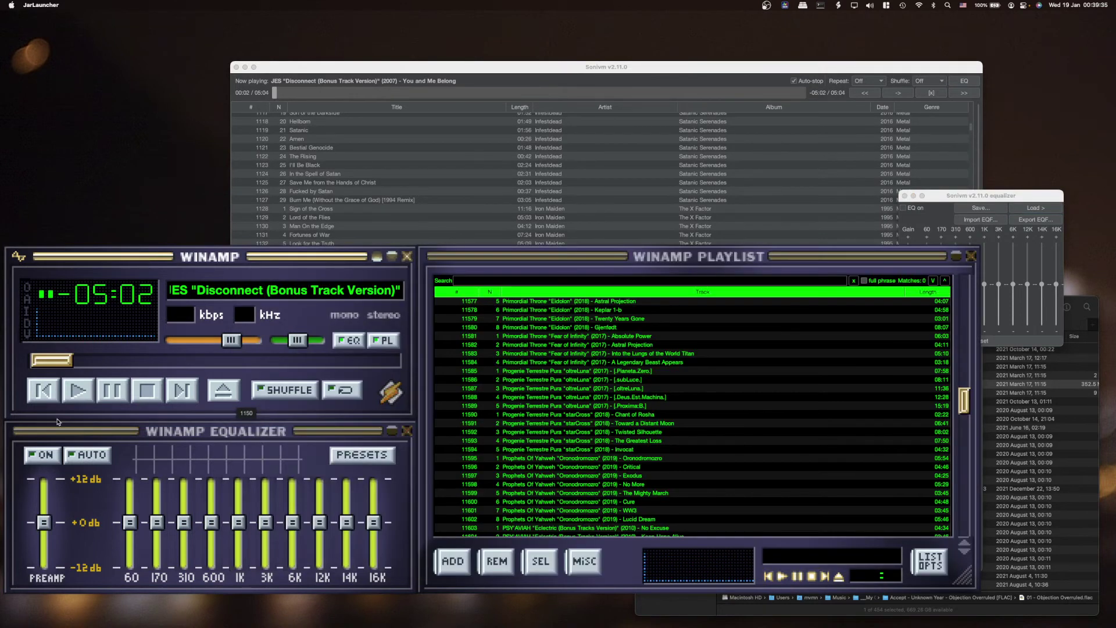
click(38, 453)
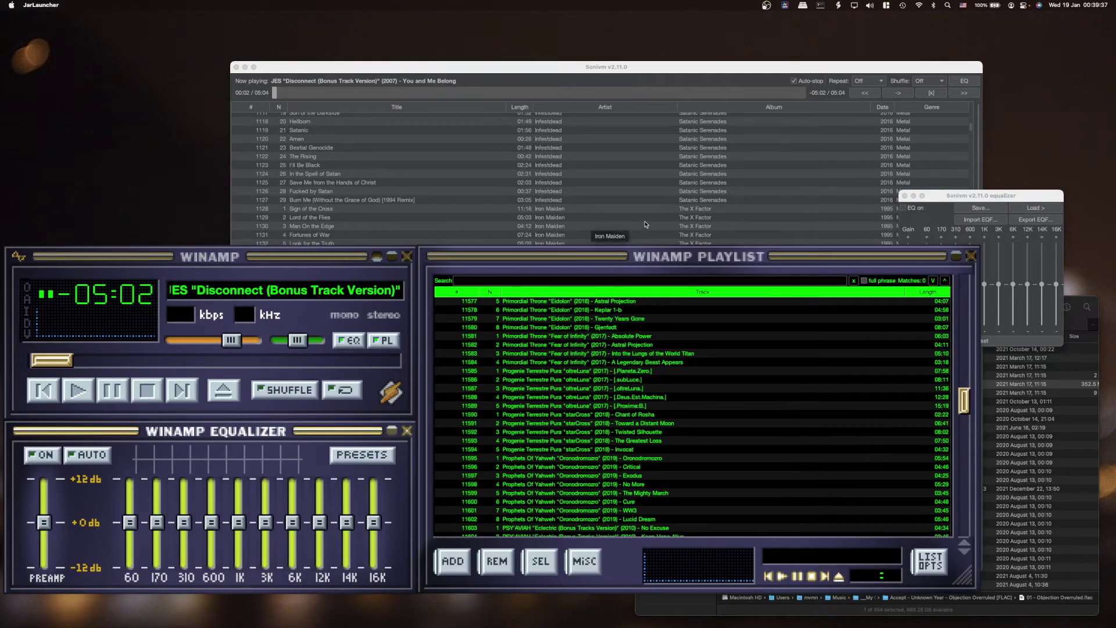
drag(974, 196, 1011, 98)
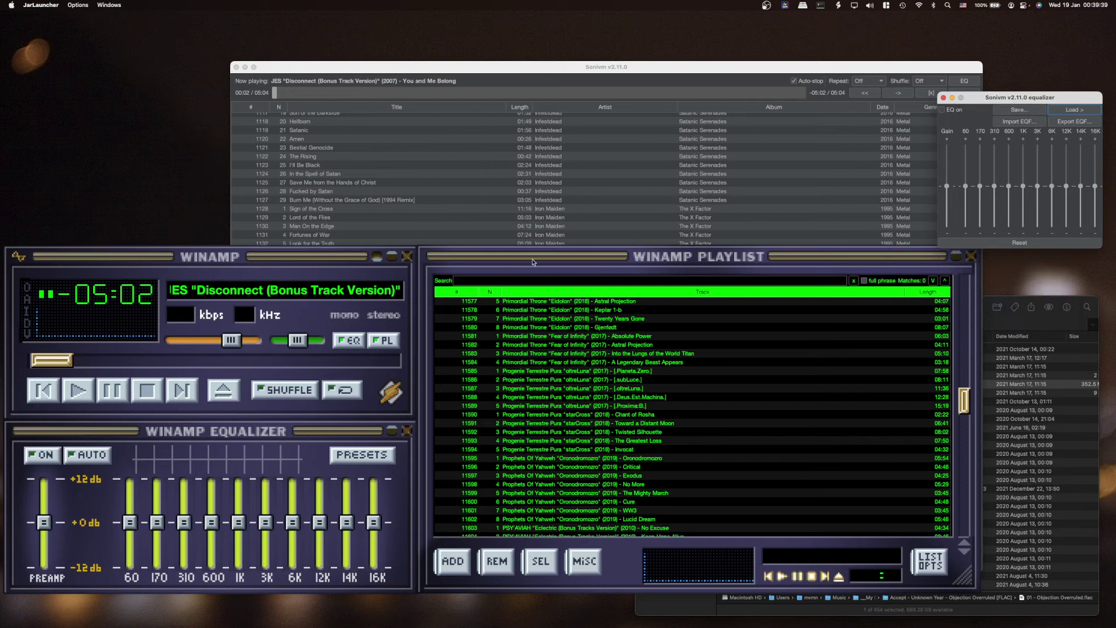
- Raise the gain and adjust several frequency bands across the standard and retro equalizers, then reset the bands
drag(947, 186, 979, 168)
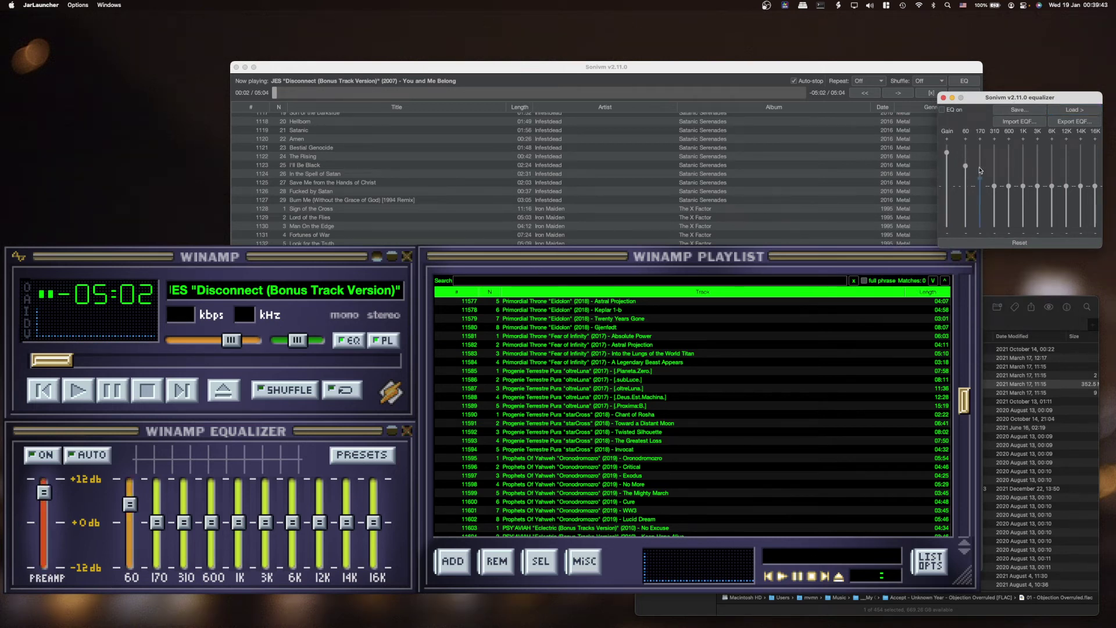
drag(184, 521, 292, 523)
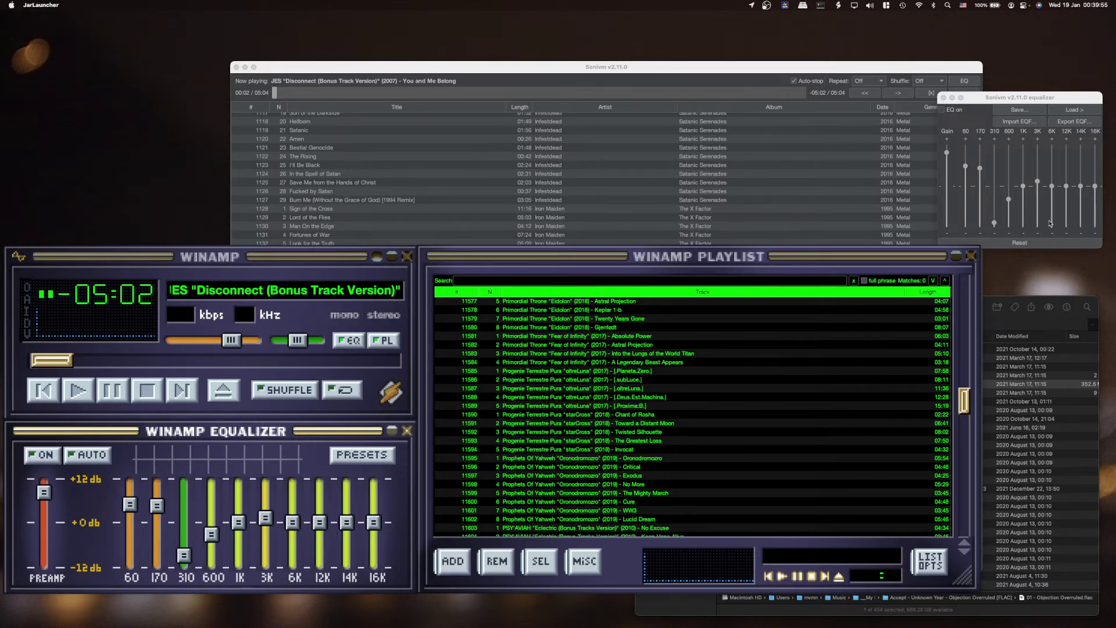
click(1049, 243)
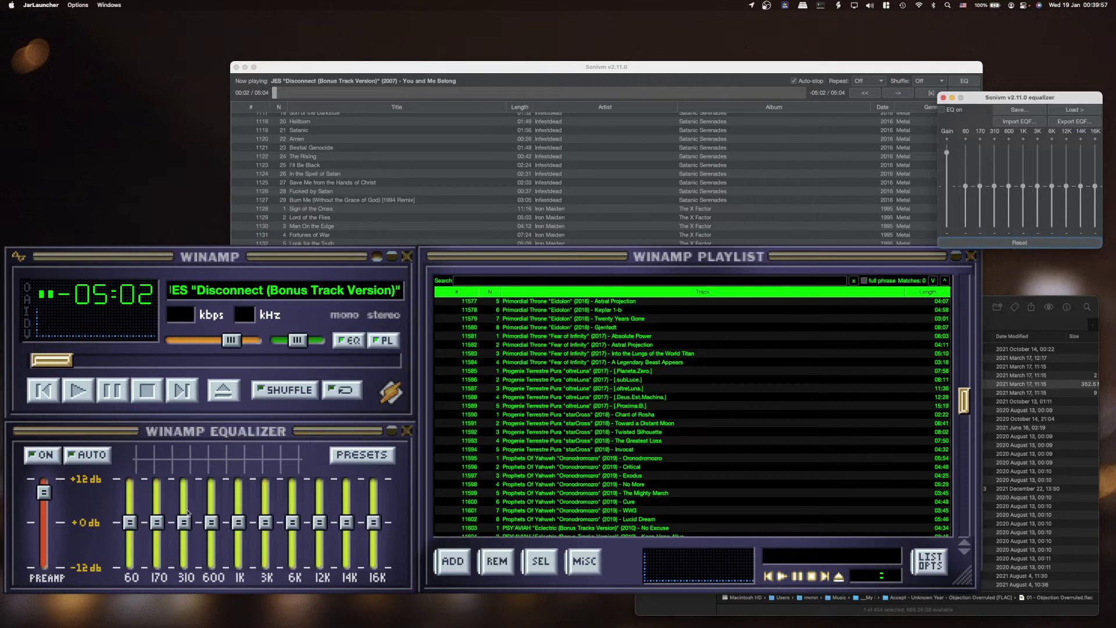
- Load the Party and Ska presets in the standard equalizer, then load the Flat preset from the retro equalizer
click(1070, 110)
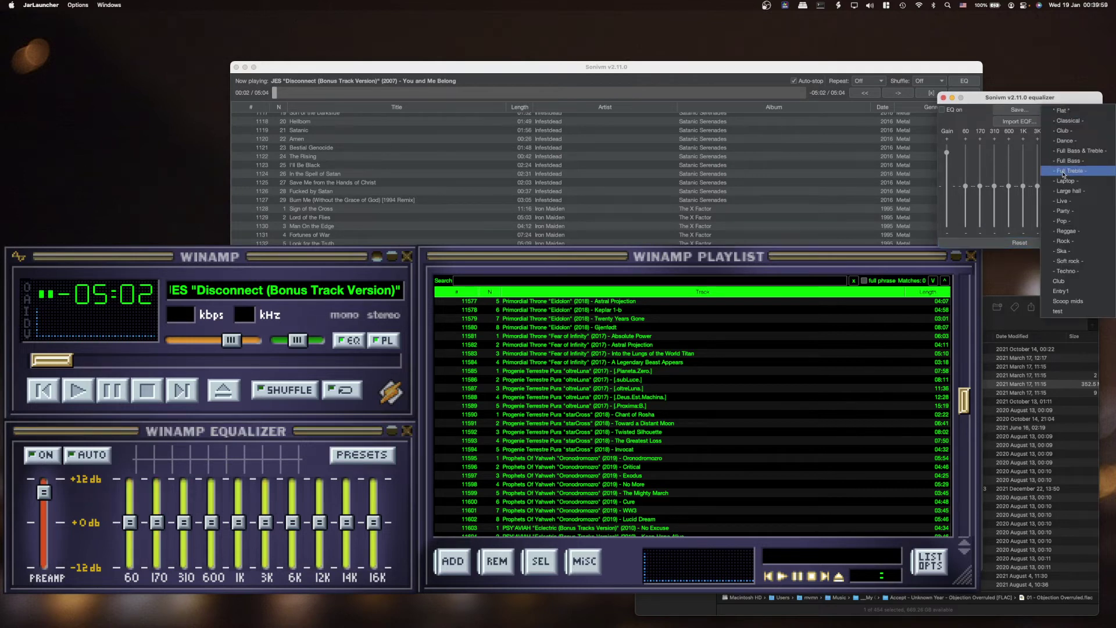
click(1056, 211)
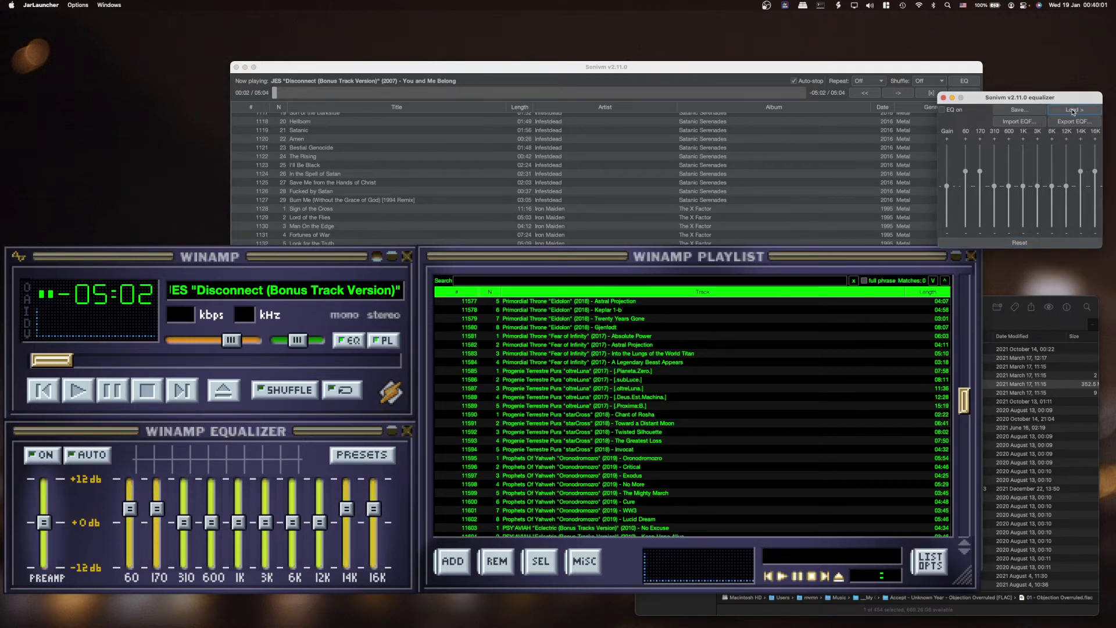
click(1072, 112)
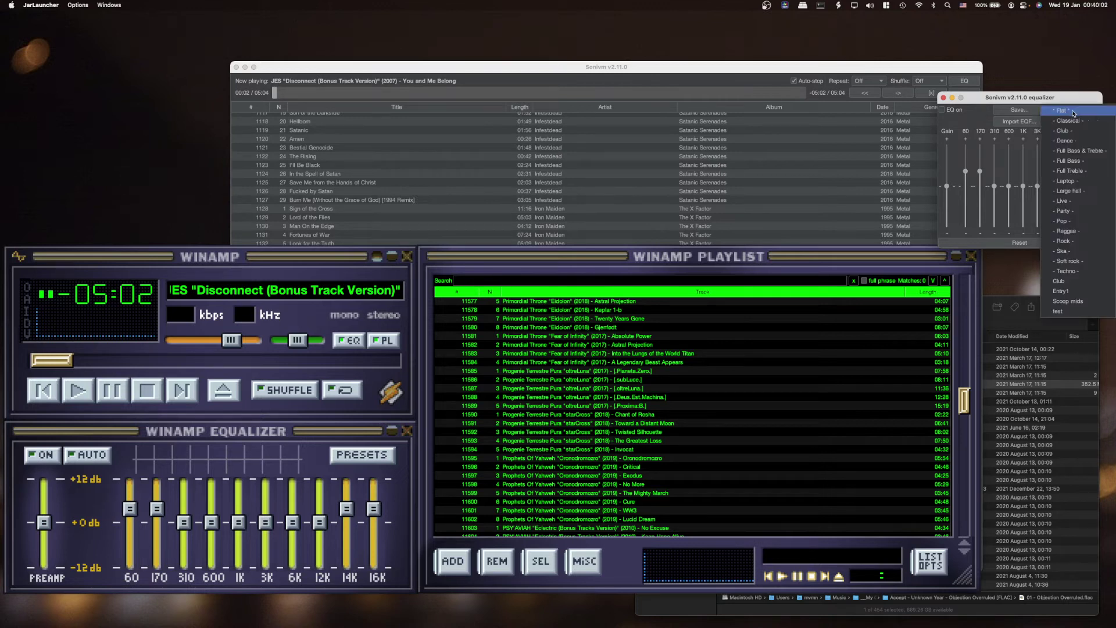
click(1068, 256)
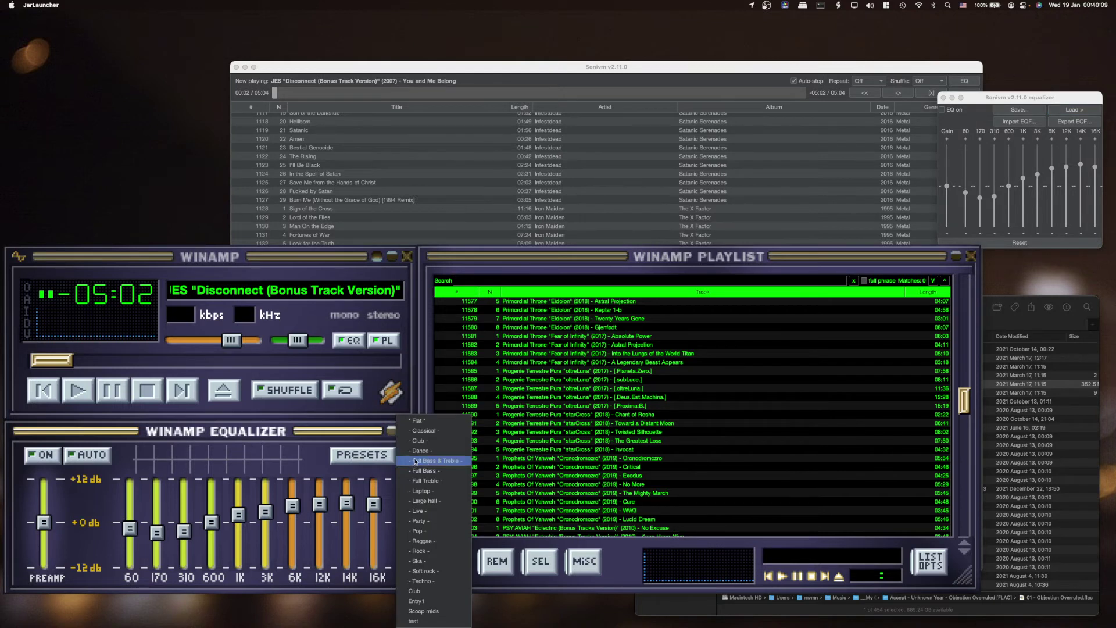
click(427, 423)
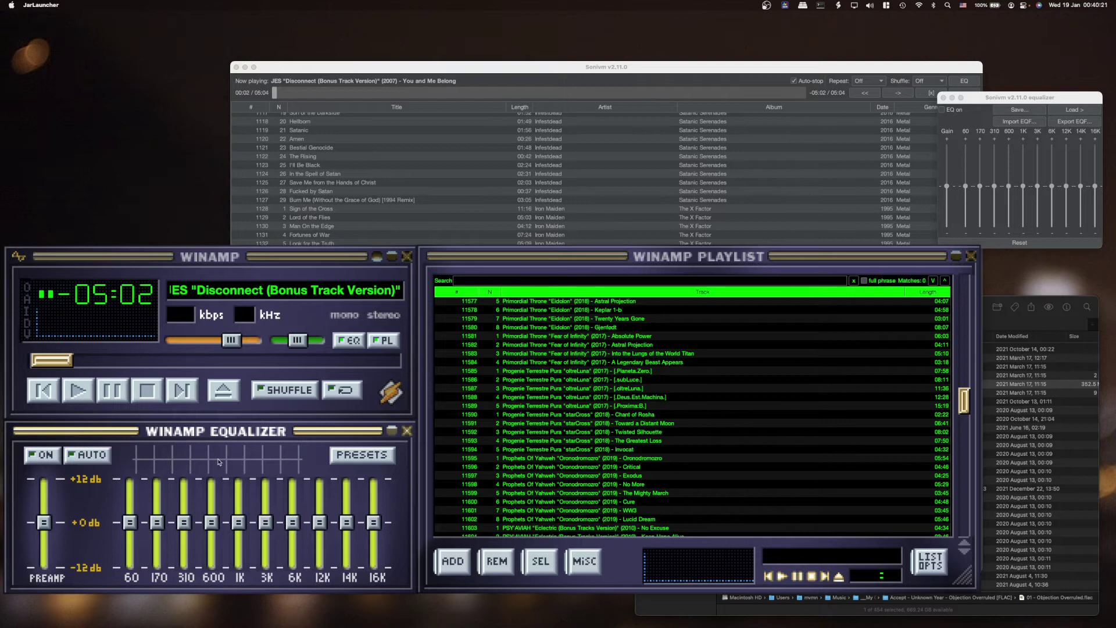
- Raise the 60, 170 and 16K bands and lower 600 in the retro equalizer, then restore the Flat preset
click(133, 503)
click(156, 508)
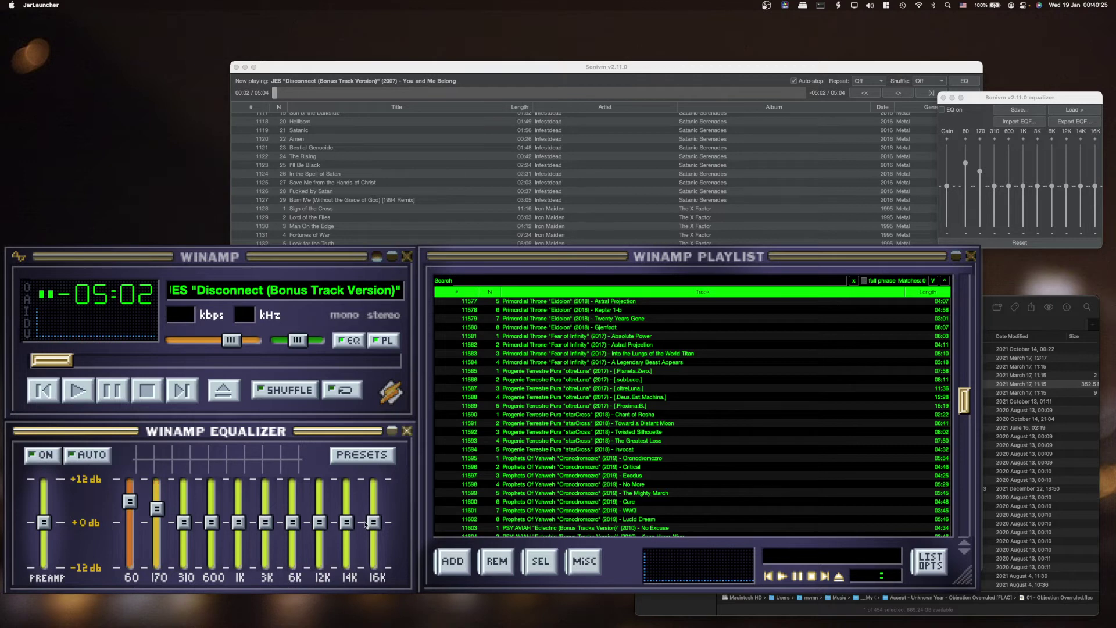
drag(373, 522, 376, 517)
drag(211, 522, 211, 530)
click(372, 456)
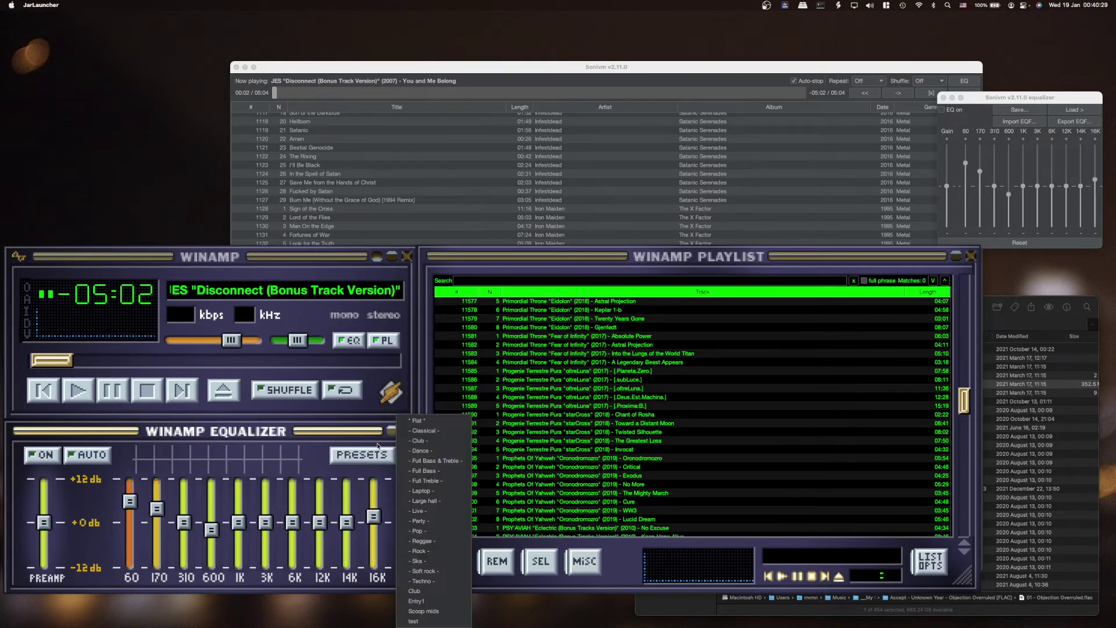
click(416, 420)
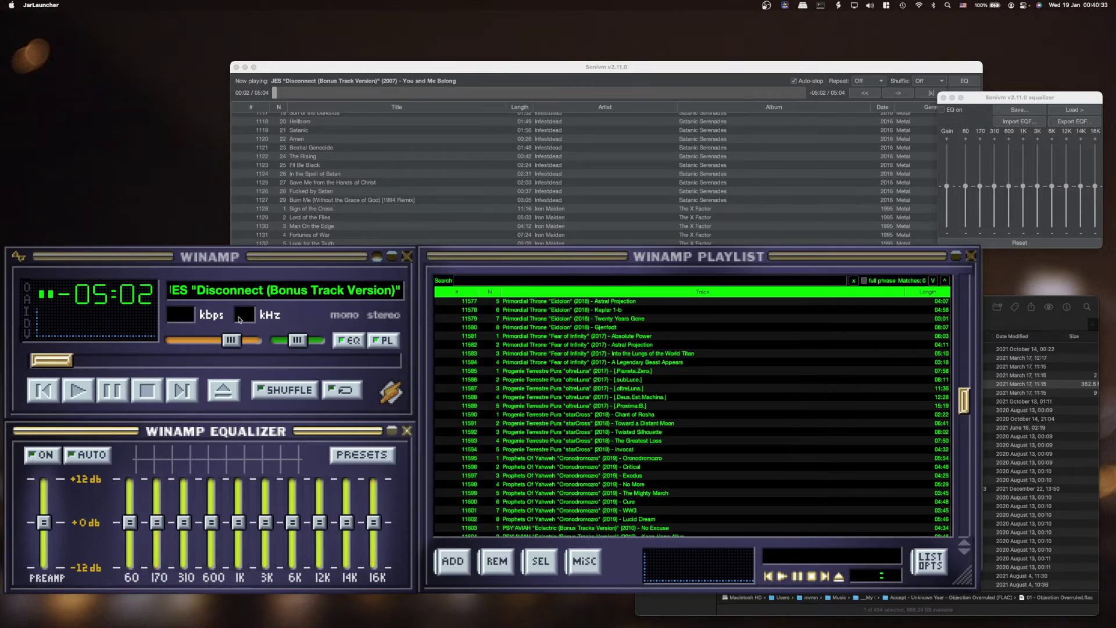
click(223, 390)
click(223, 391)
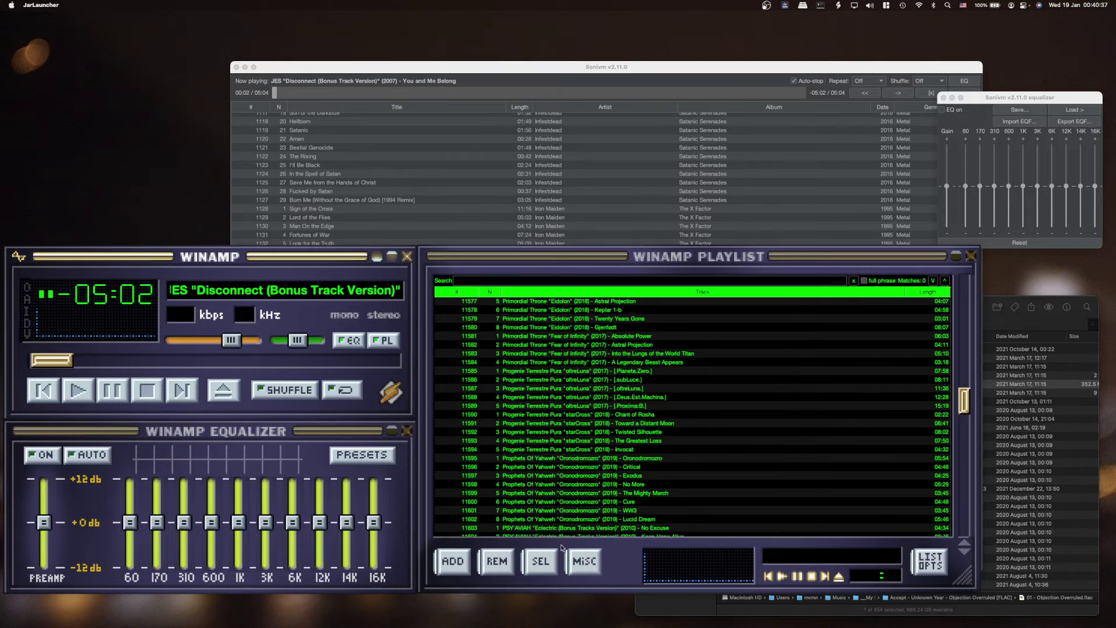
click(482, 551)
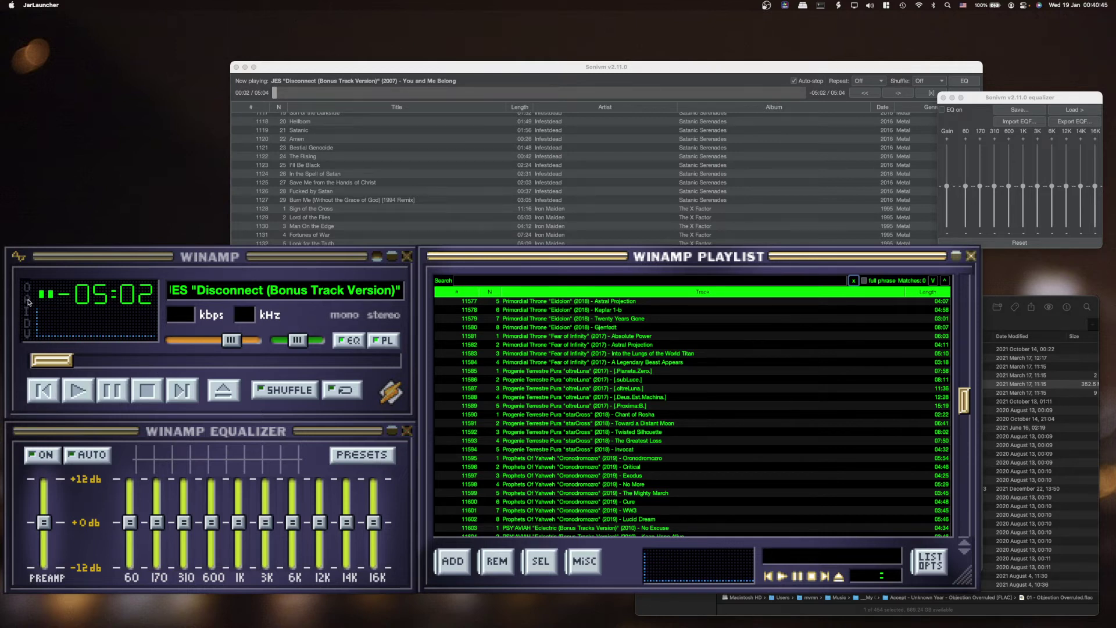
click(18, 258)
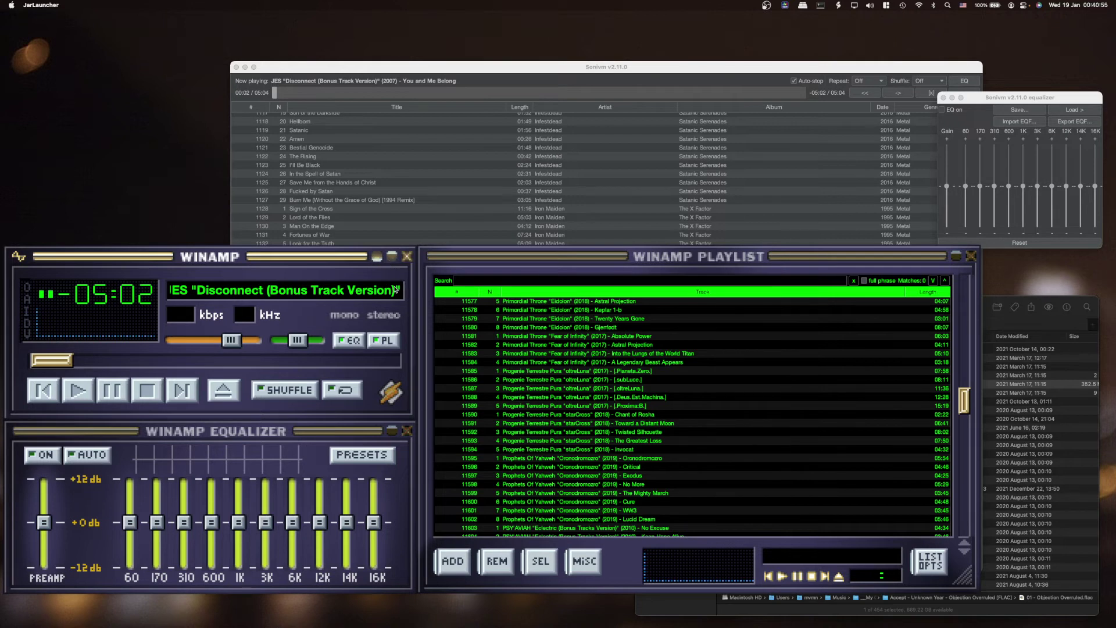
click(394, 448)
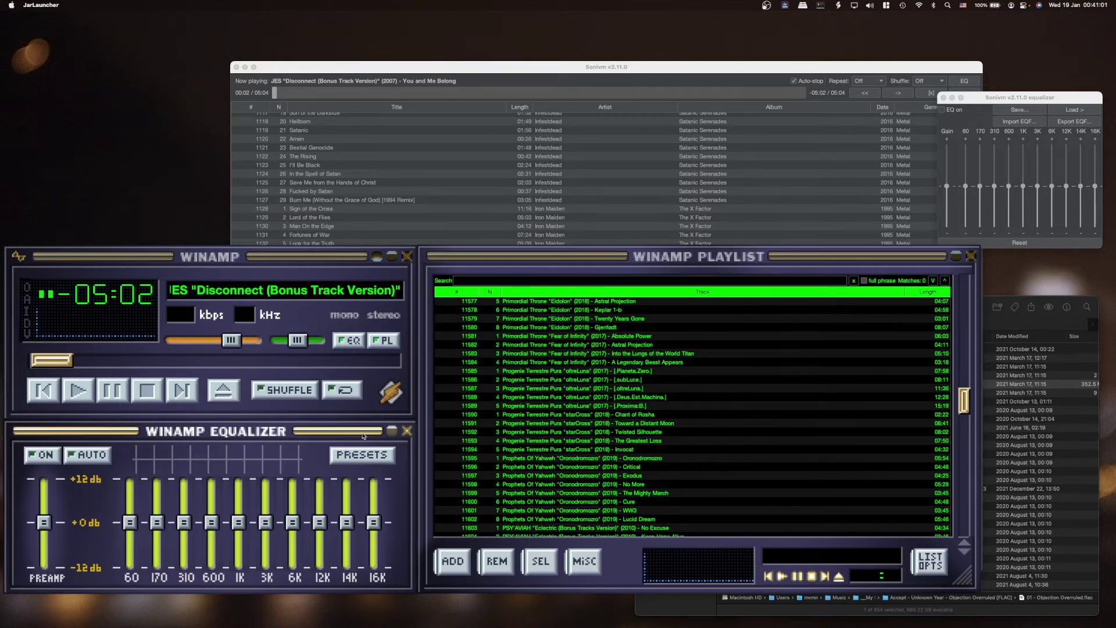
- Shift the retro player's balance to the left and play track 13 near the start of the retro playlist
click(547, 372)
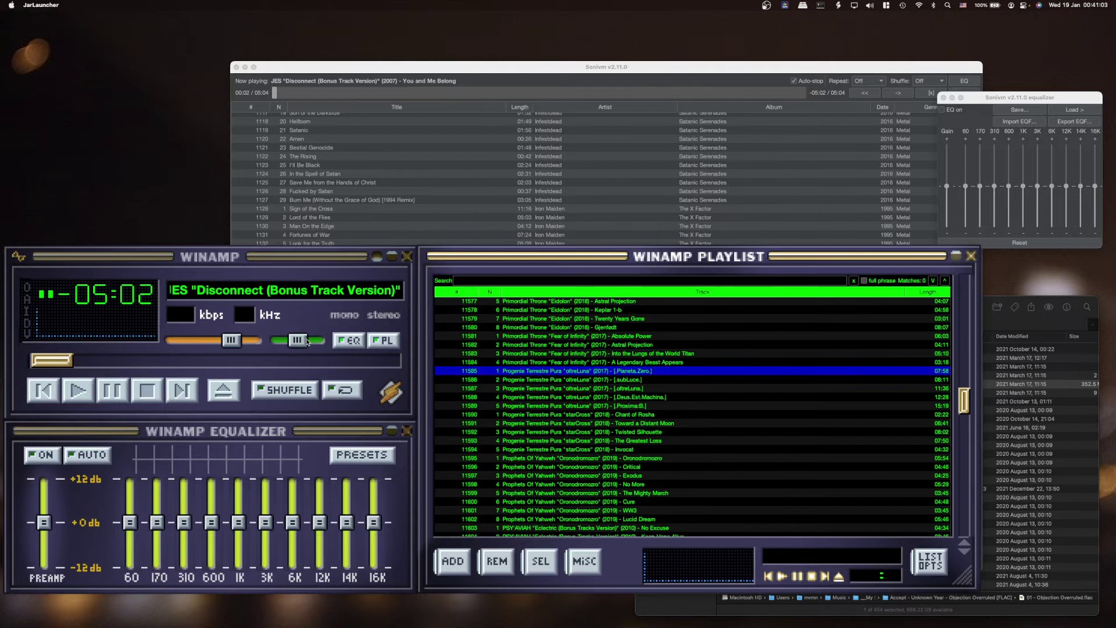
drag(305, 342, 290, 342)
scroll(685, 366, up, 20)
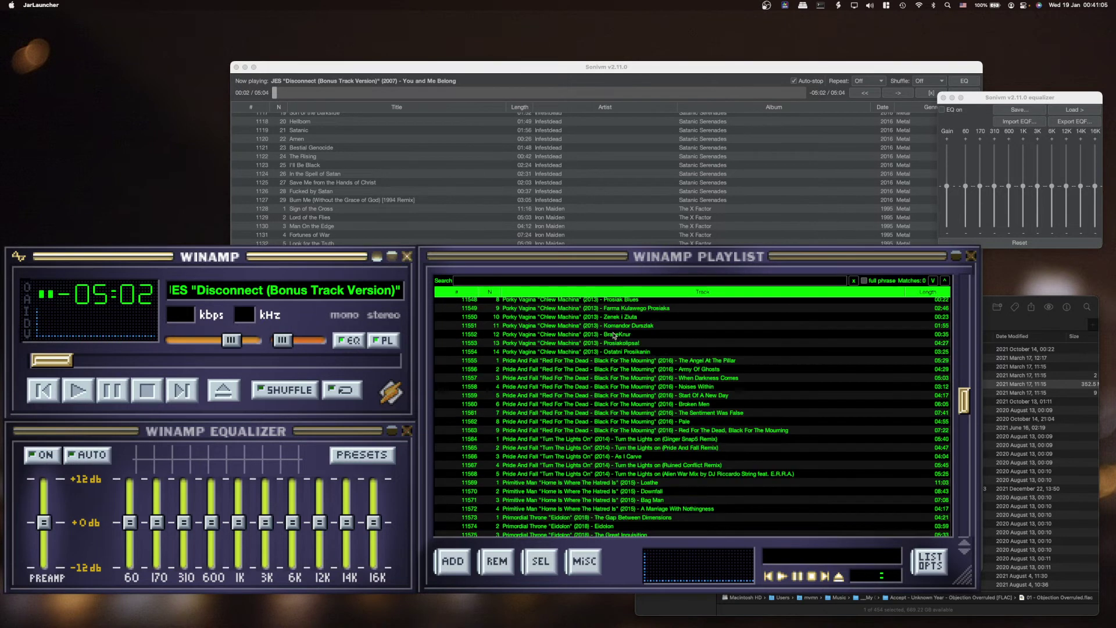
drag(965, 399, 963, 285)
double_click(540, 407)
- Pan the playing track's balance between the sides and return it to the centre
drag(282, 342, 319, 345)
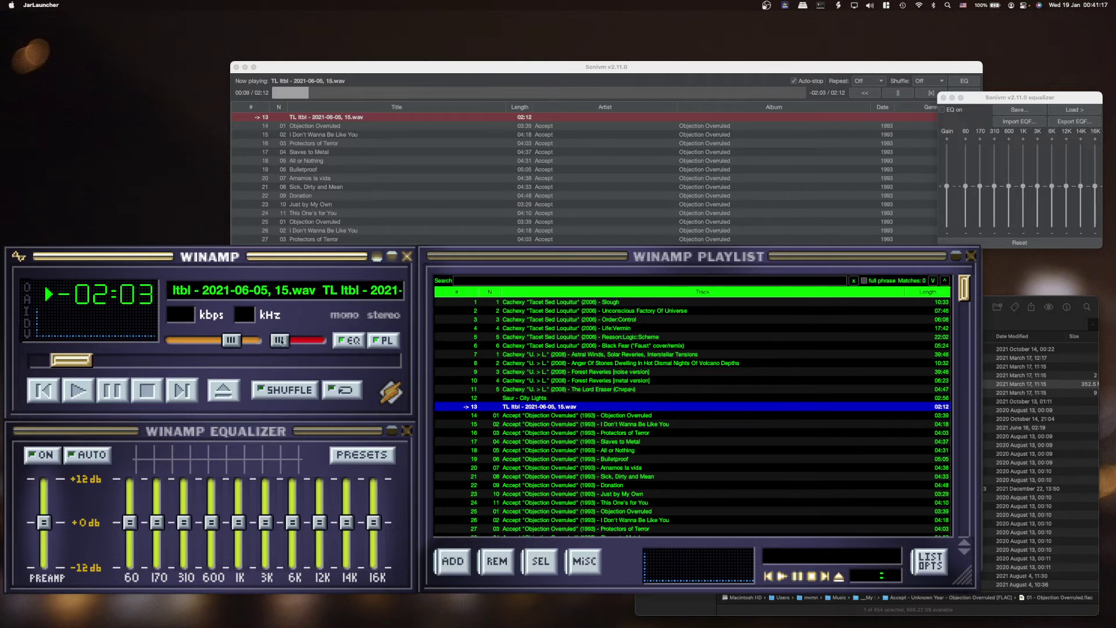
double_click(320, 340)
drag(320, 341, 297, 338)
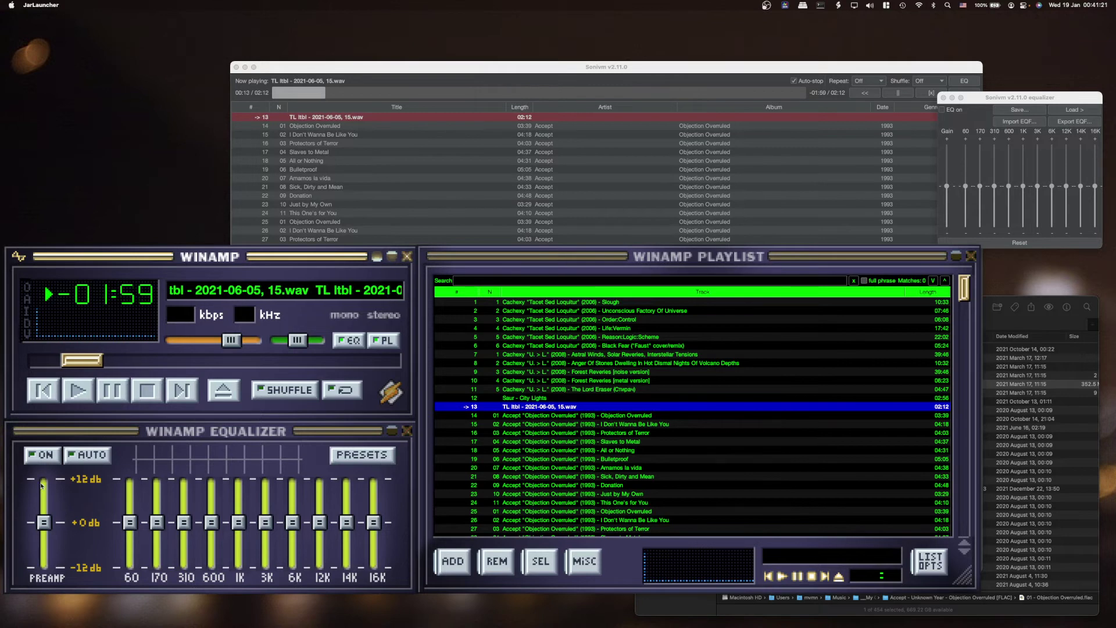
- Turn on the retro equalizer and raise the volume to near maximum, lowering the preamp before returning it to about 0 dB
click(43, 456)
click(44, 551)
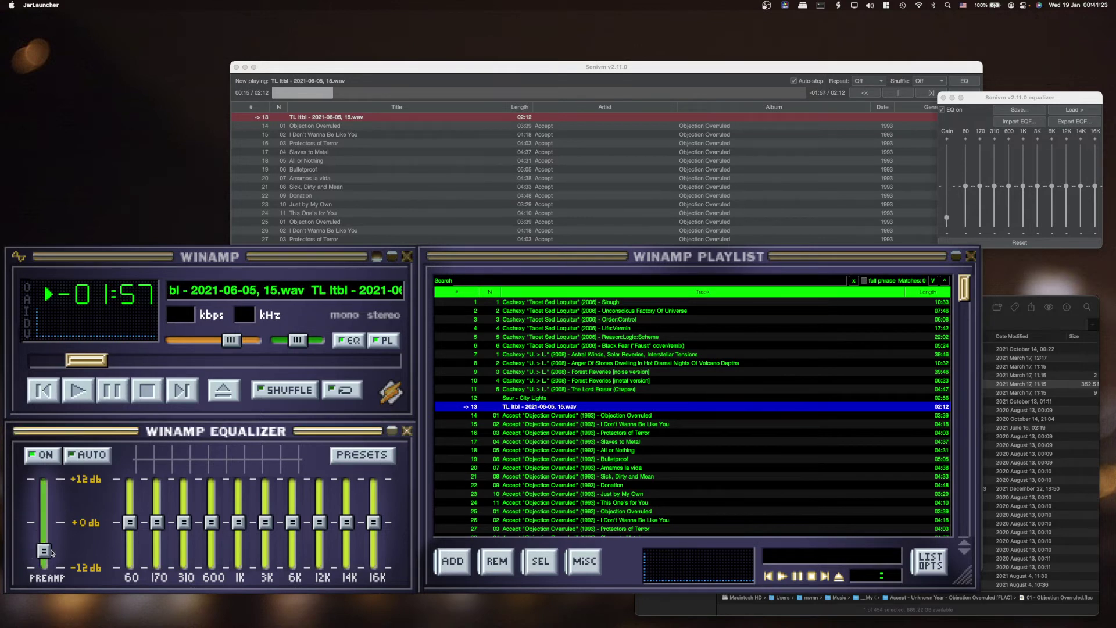
drag(231, 341, 256, 341)
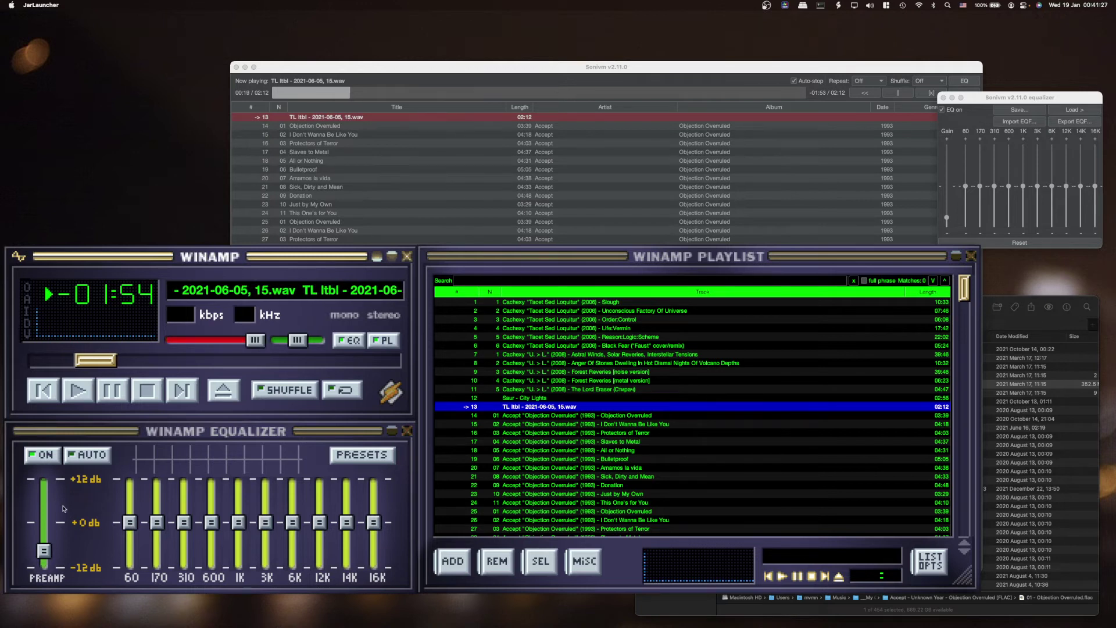
click(45, 526)
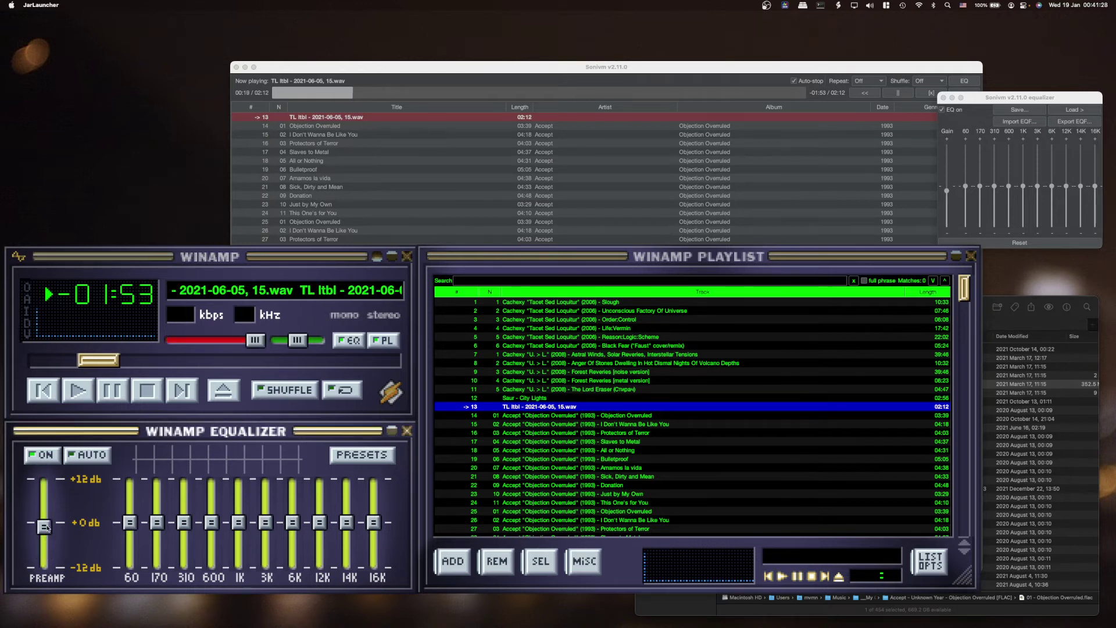
- Stop playback in the retro player and try its eject and equalizer auto functions
click(154, 392)
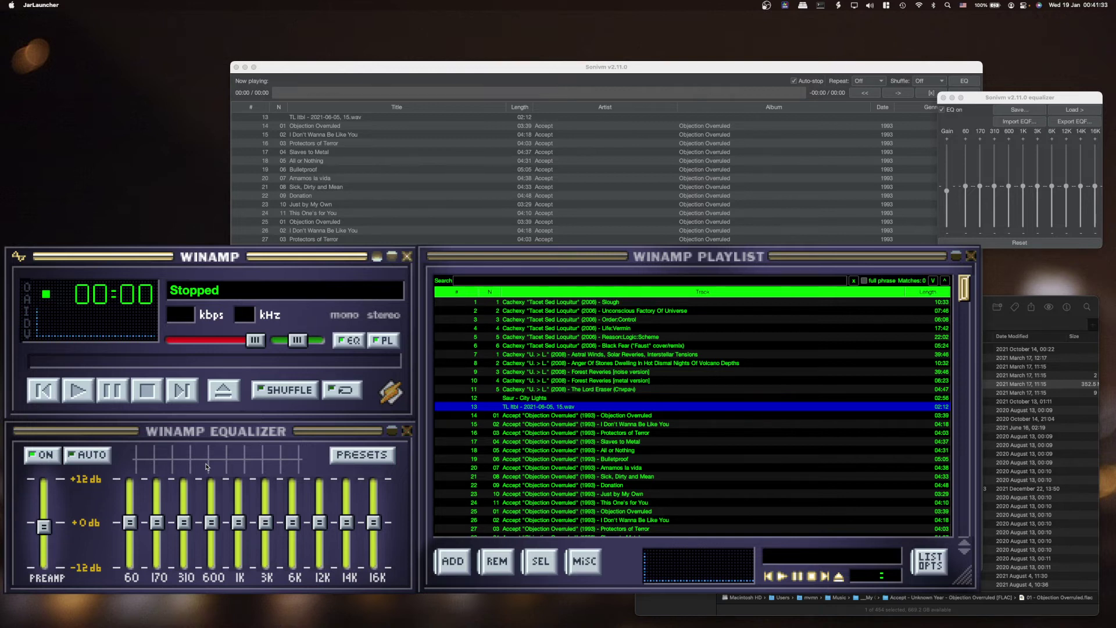
click(227, 390)
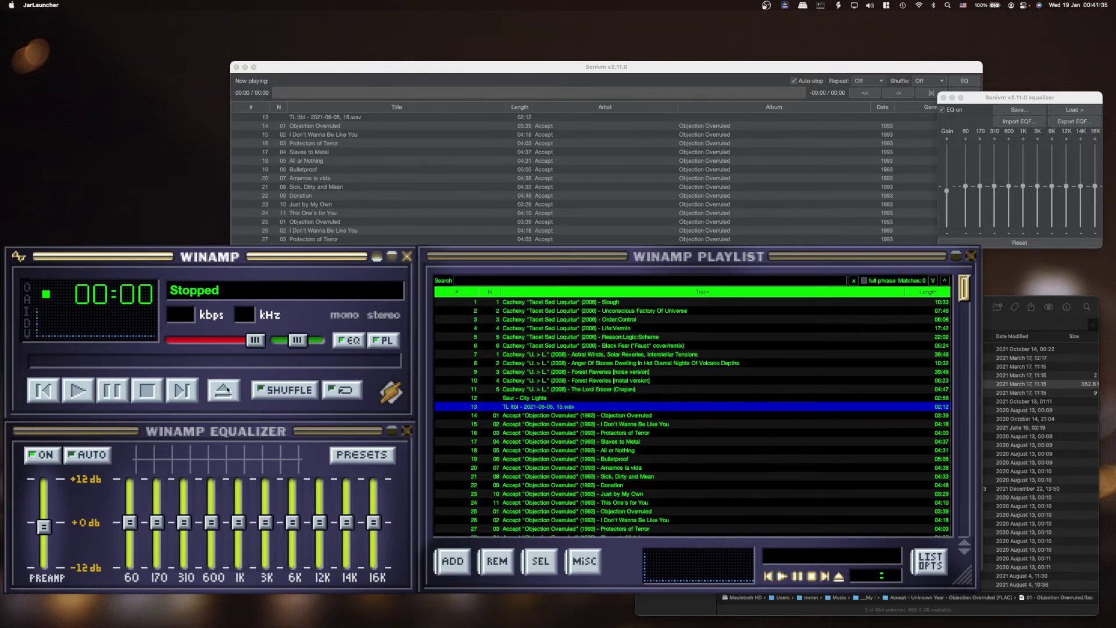
click(93, 455)
click(95, 456)
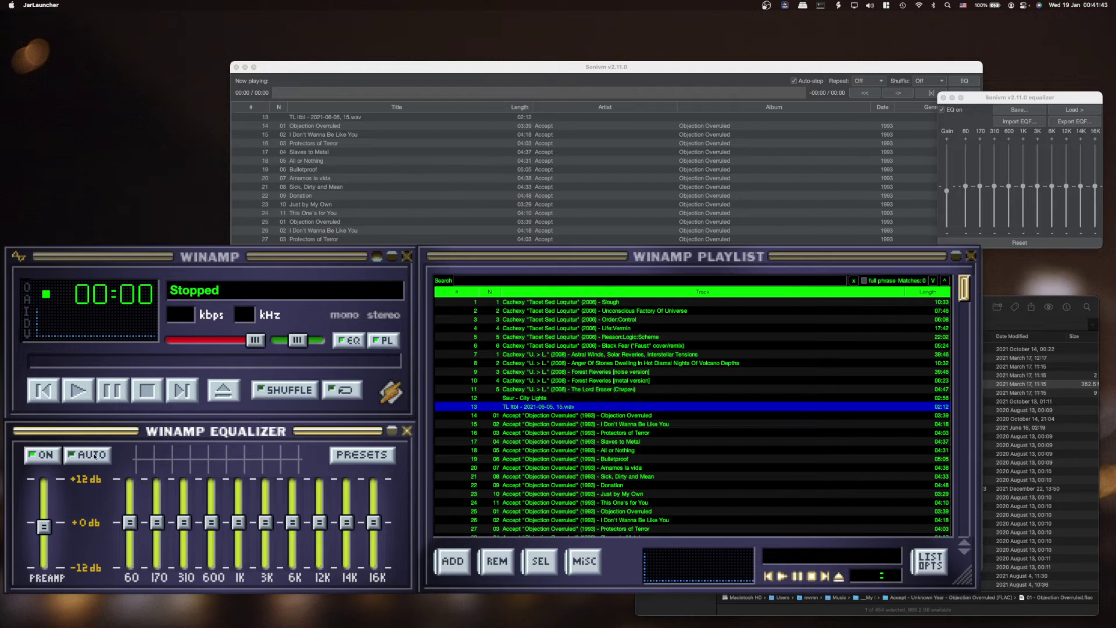
- Delete the duplicate Accept "Objection Overruled" tracks, 25 to 35, from the retro playlist
click(675, 450)
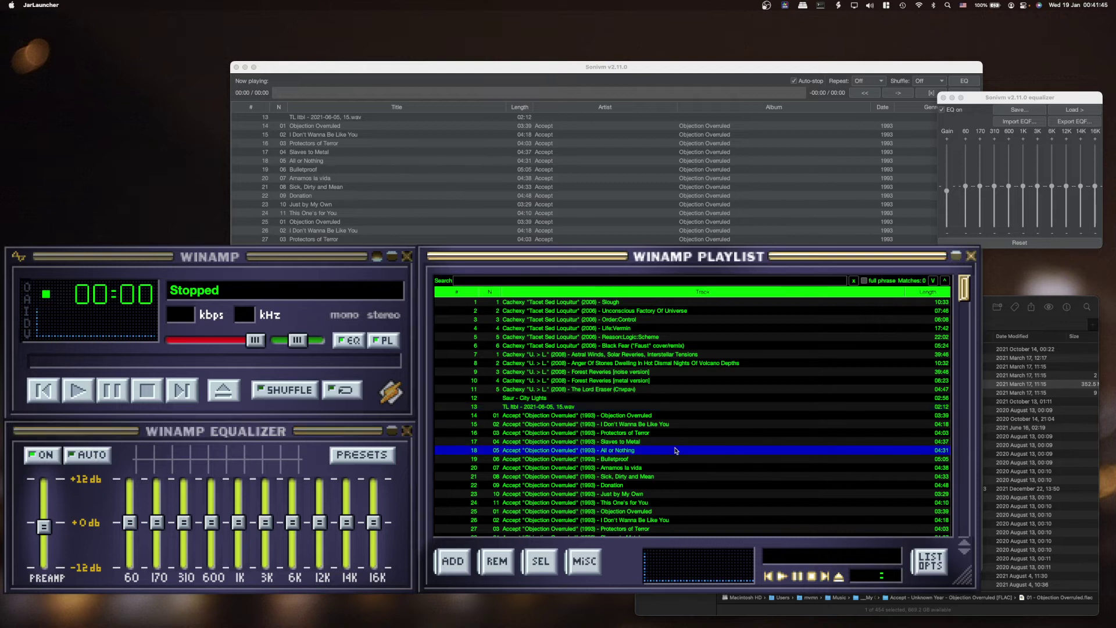
scroll(676, 445, down, 5)
scroll(676, 443, up, 3)
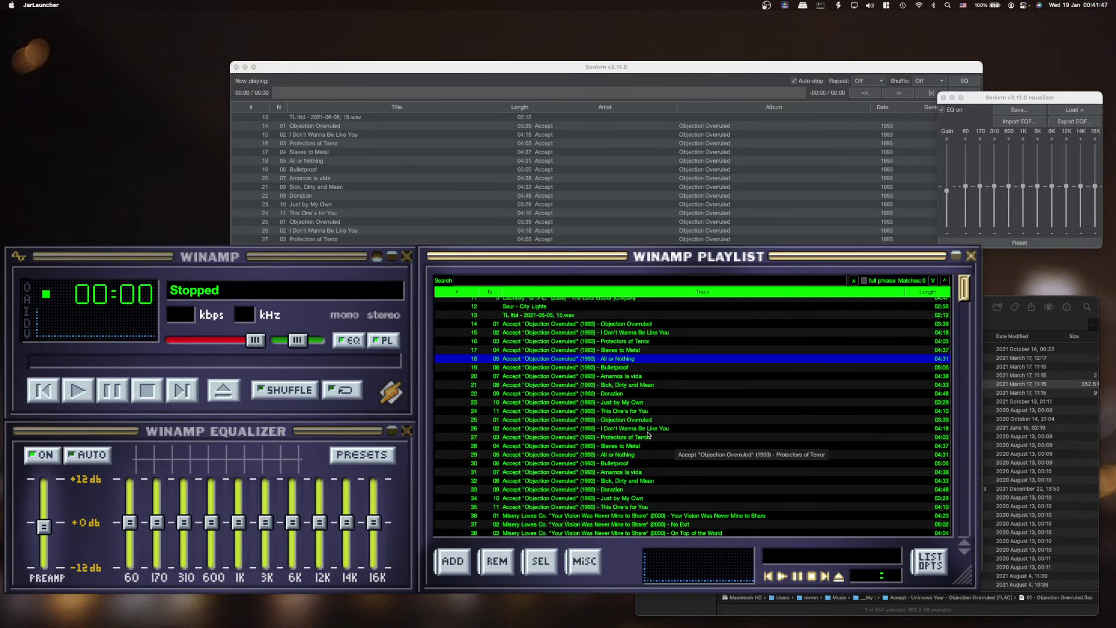
click(619, 507)
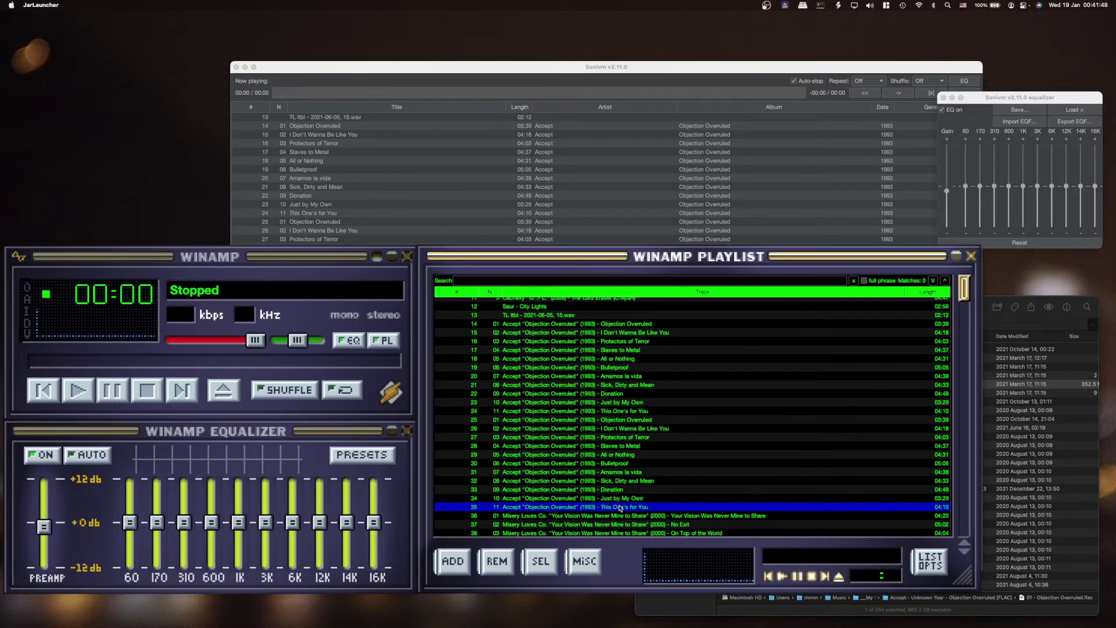
shift+click(628, 421)
key(Delete)
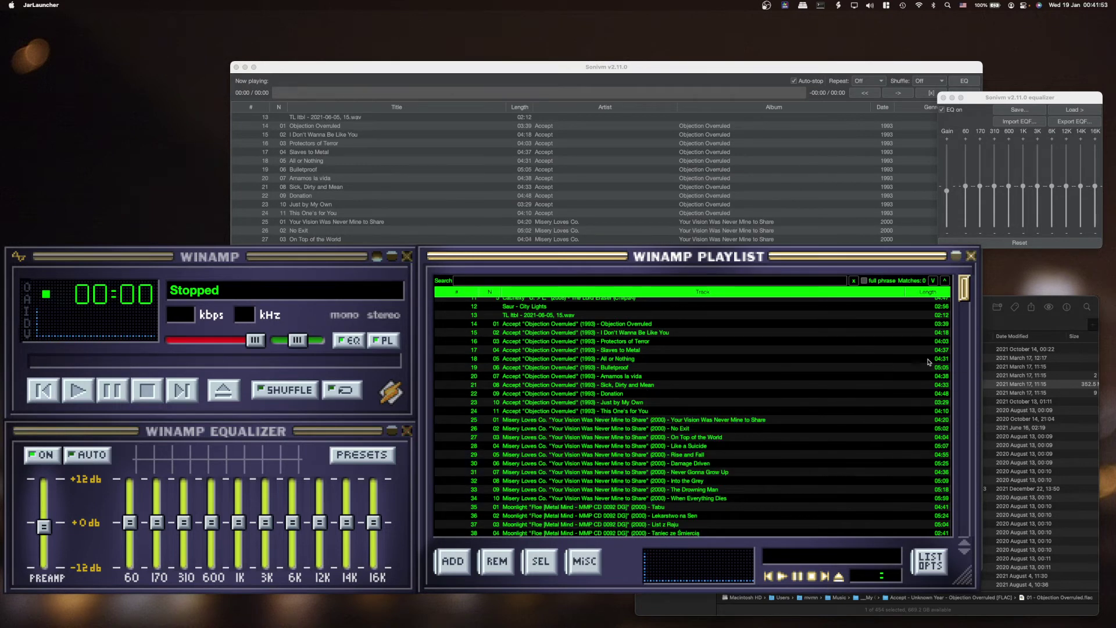
- Select the "Accept - Unknown Year - Objection Overruled [FLAC]" folder in Finder and look over the first tracks in the retro playlist
click(1042, 366)
click(555, 401)
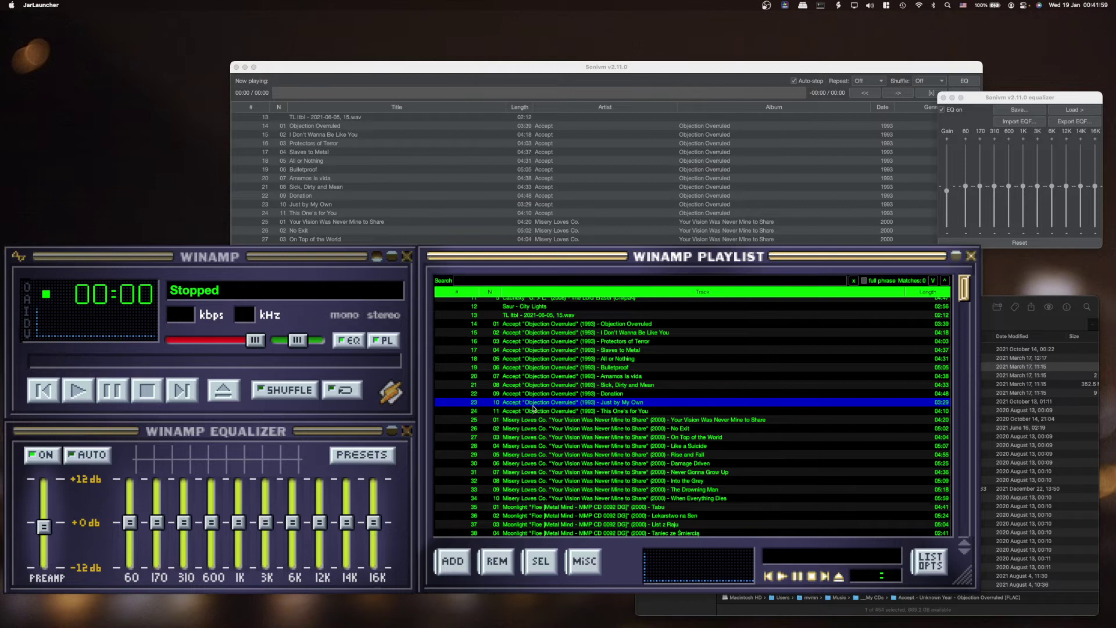
scroll(578, 391, up, 2)
click(588, 358)
scroll(606, 358, down, 15)
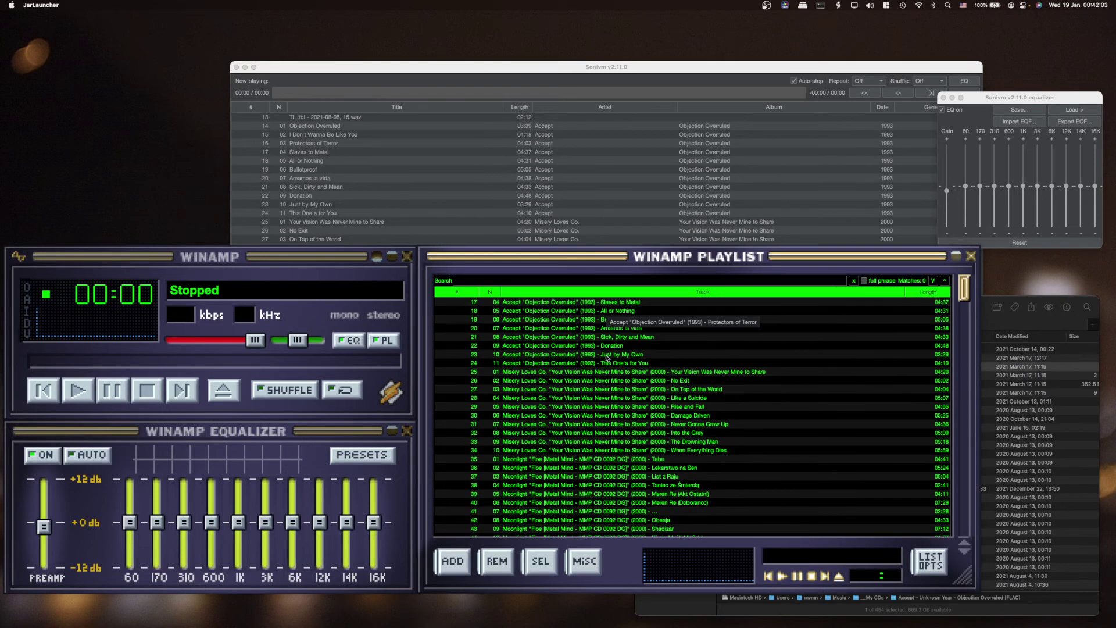
- Search the retro playlist for "death row" and step through the matches
click(704, 281)
text(death row)
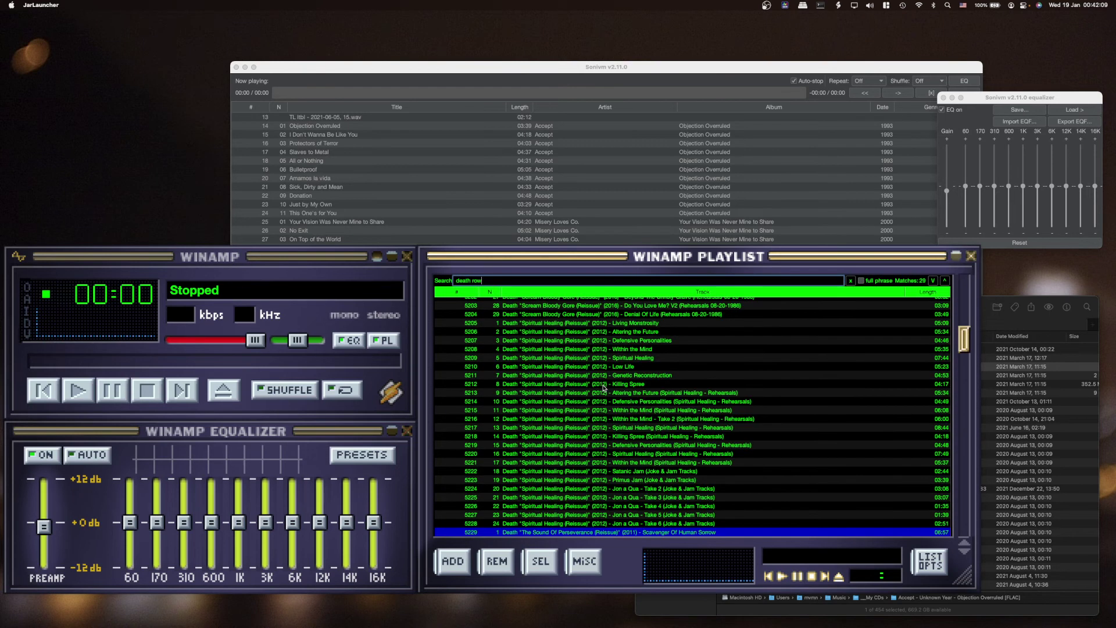
key(Return)
key(Return)
key(Return)
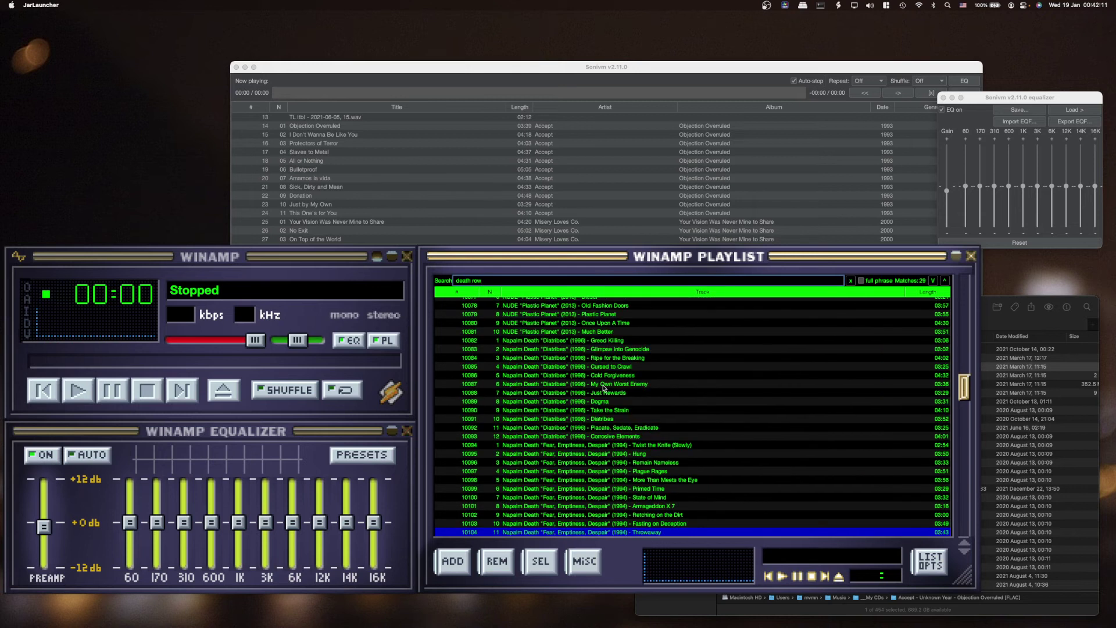
- Restrict the "death row" search to the full phrase and step forward through its matches
click(861, 280)
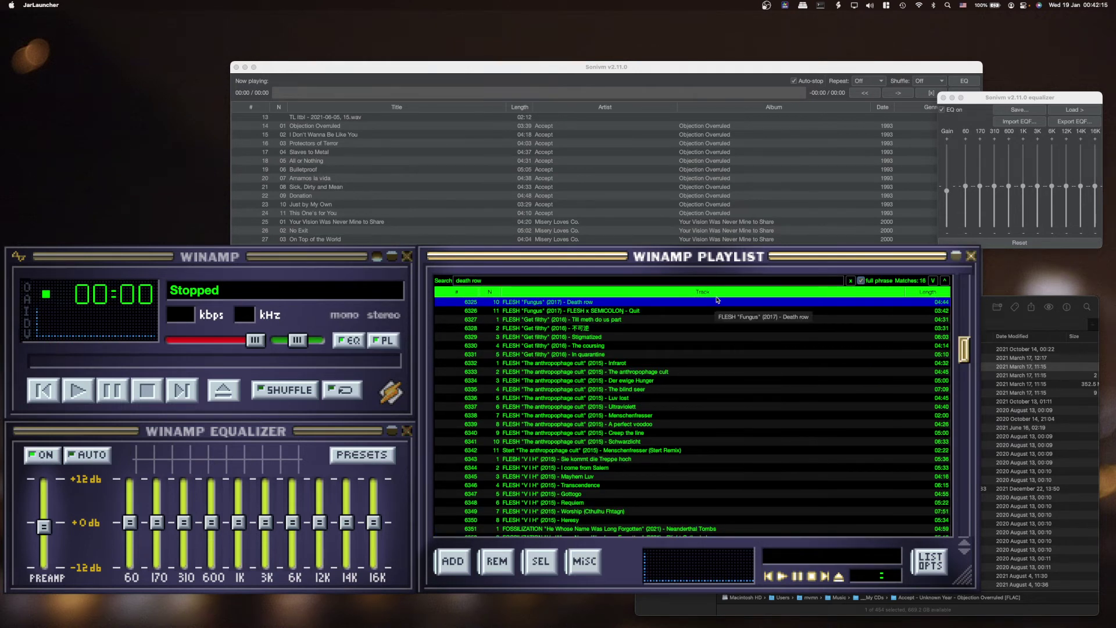
click(709, 281)
key(Return)
key(shift+Down)
key(shift+Down)
key(shift+Down)
key(shift+Down)
key(shift+Down)
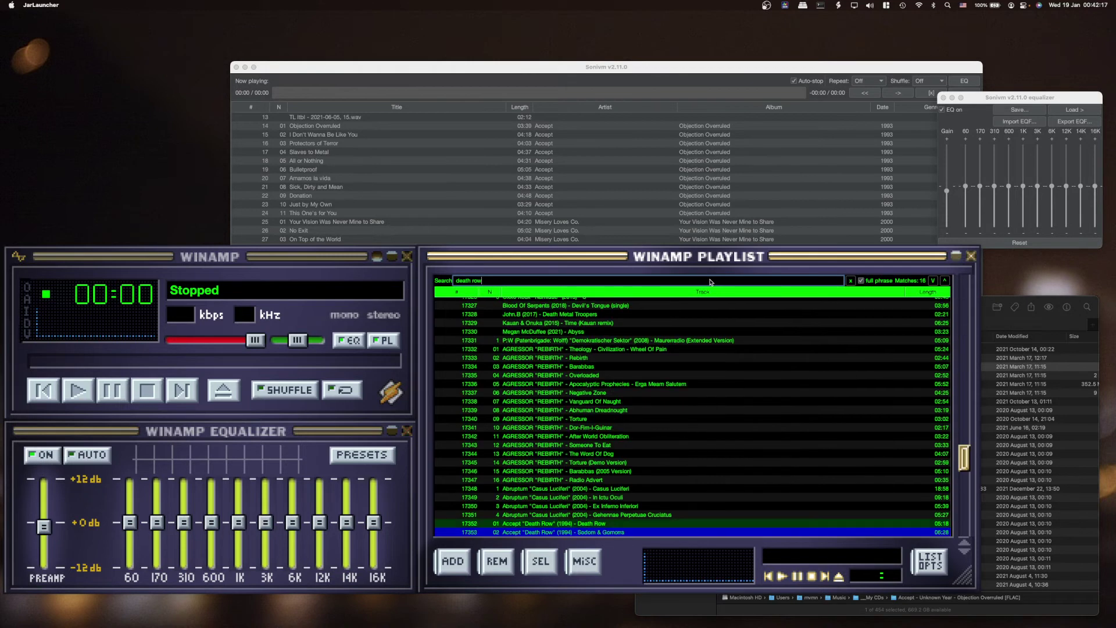
- Look over the matched Accept "Death Row" album tracks, clear the search, and select the album's first track
click(584, 505)
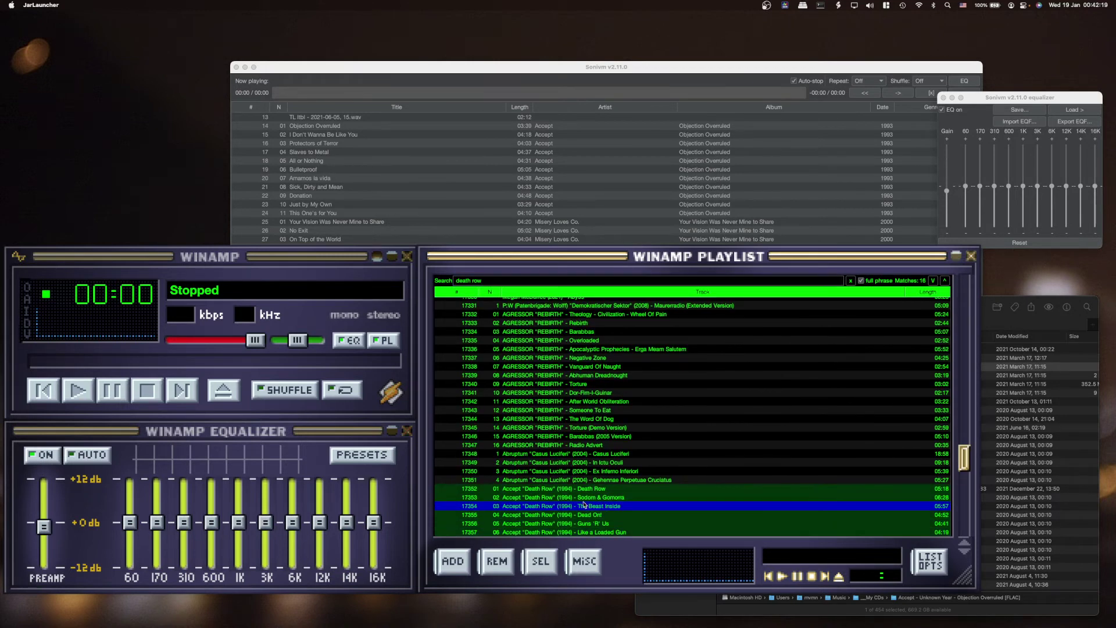
scroll(584, 503, down, 3)
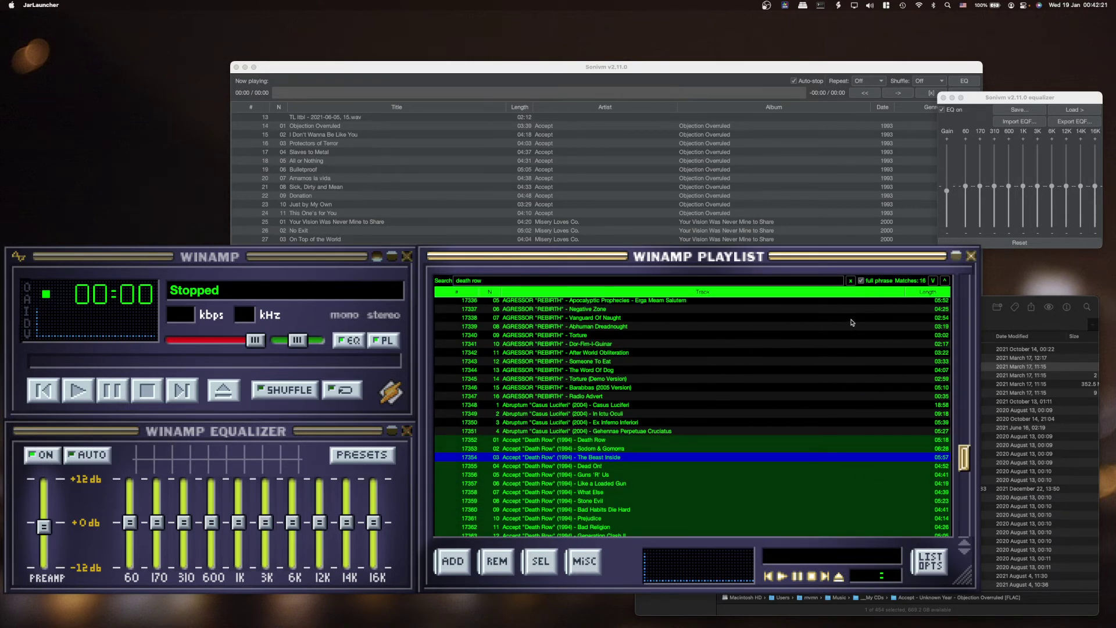
click(849, 281)
click(594, 441)
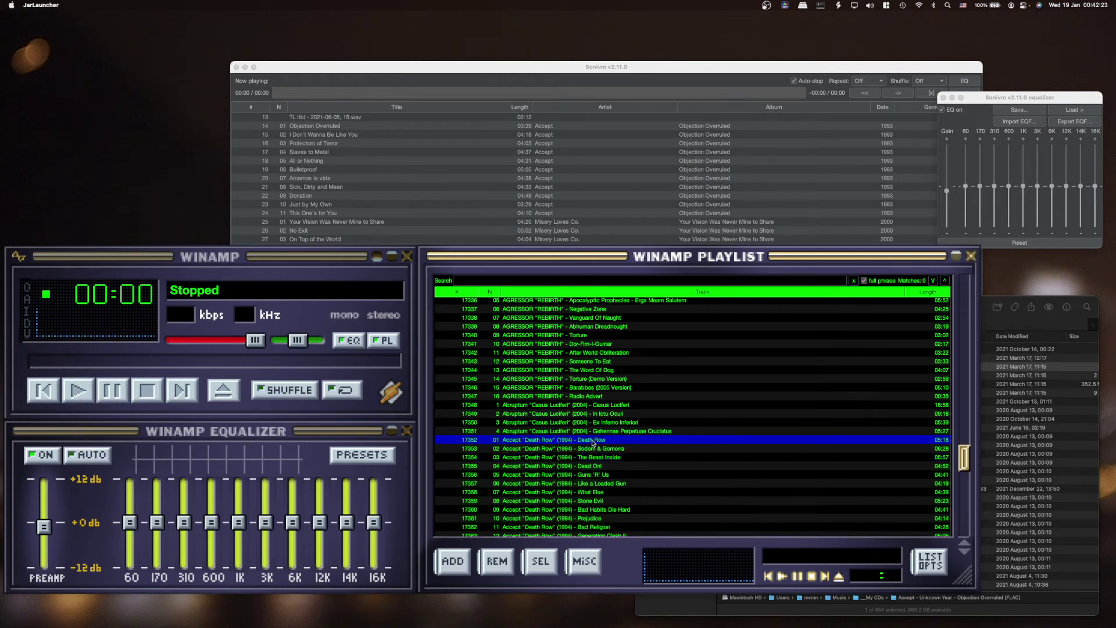
- Select all fifteen Accept "Death Row" tracks as one range, and reduce the selection to "Bad Habits Die Hard"
click(580, 492)
scroll(578, 494, down, 3)
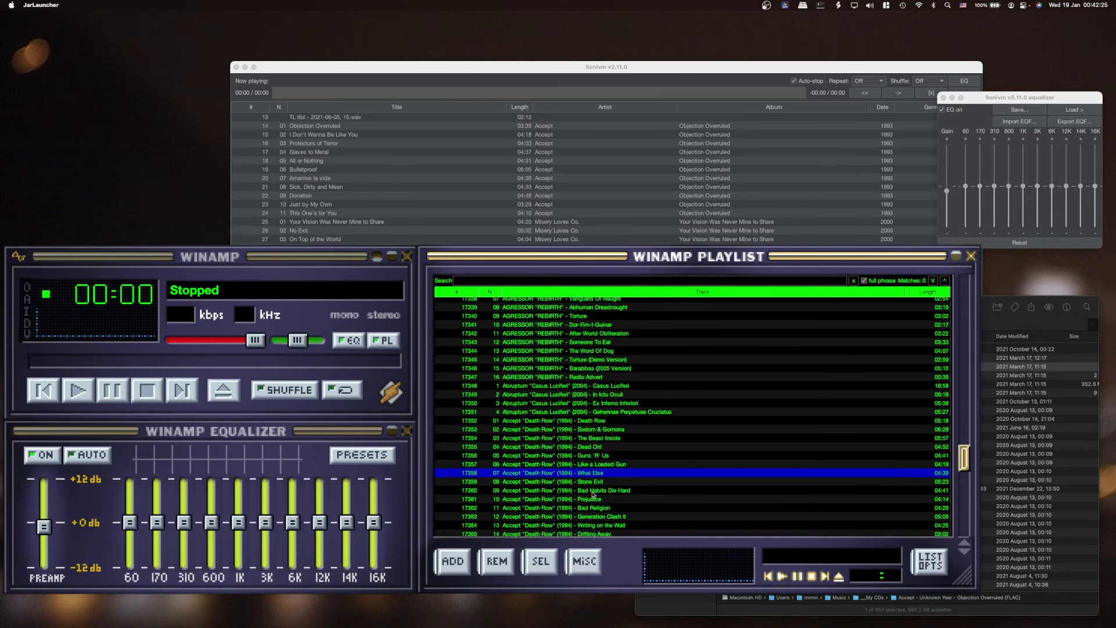
click(574, 503)
shift+click(593, 383)
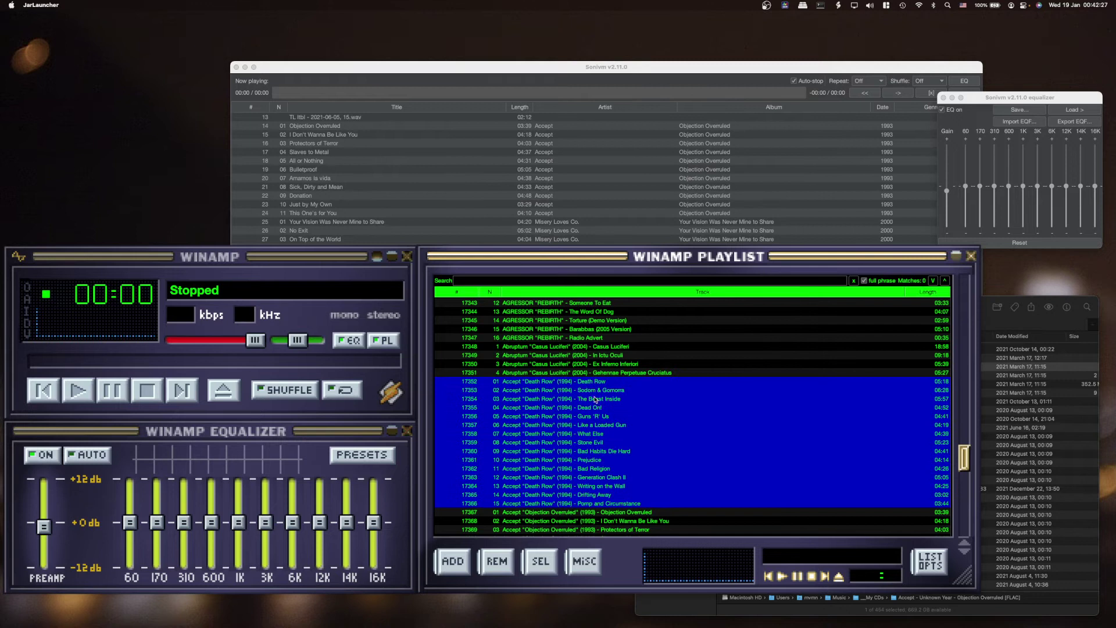
click(584, 452)
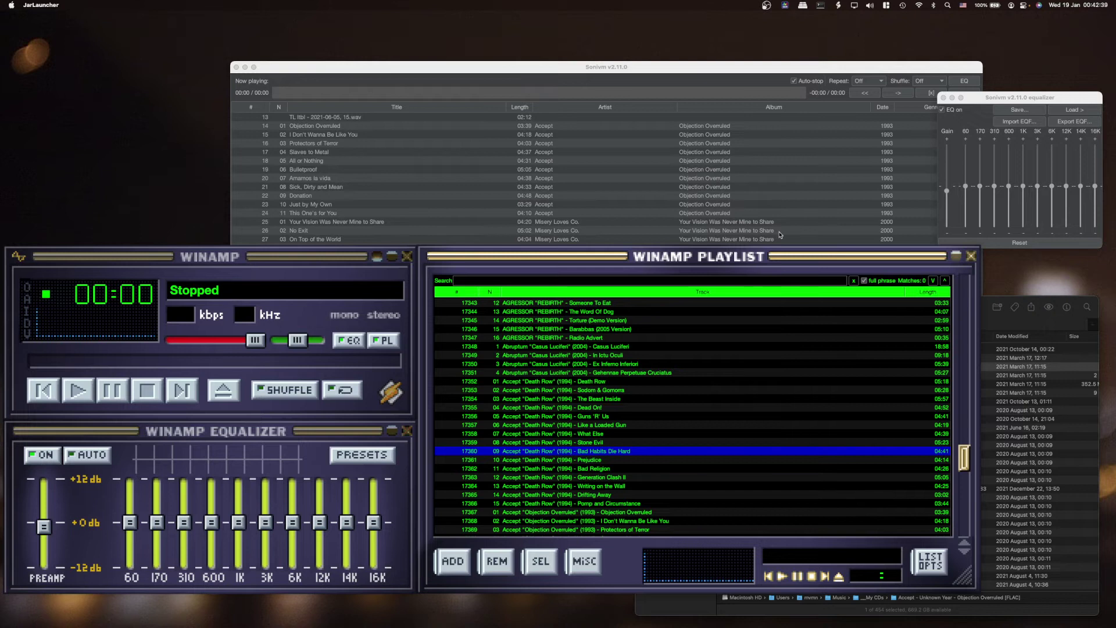
- Close the standard equalizer and main player windows, keeping the retro windows open
click(943, 98)
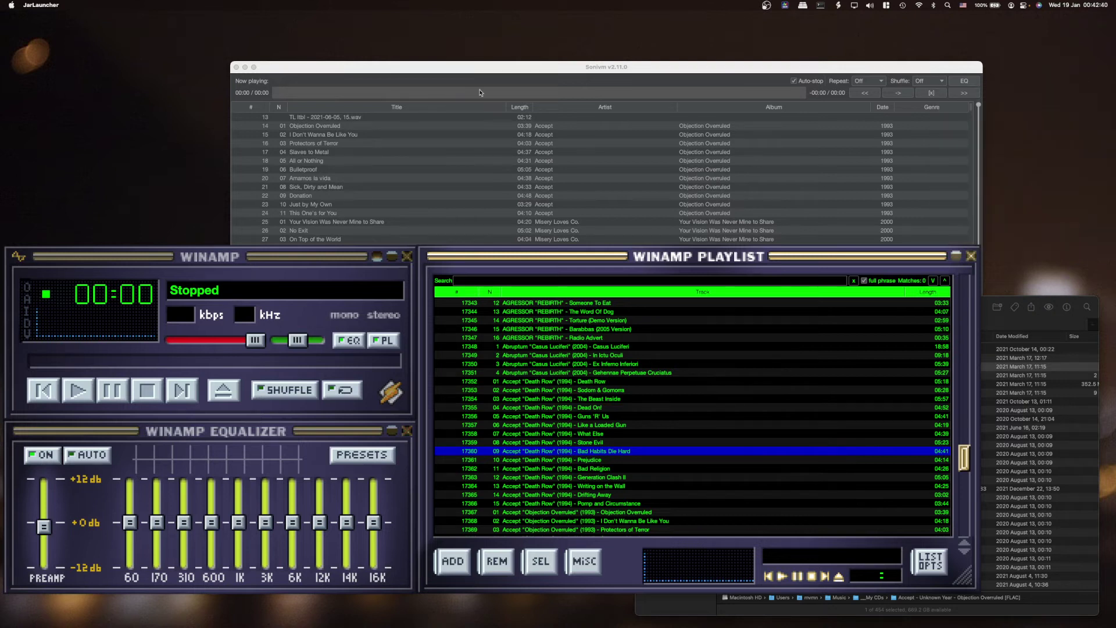
click(236, 68)
- Open the Retro UI skin browser, place it above the playlist, and enlarge it to list more skins
click(785, 5)
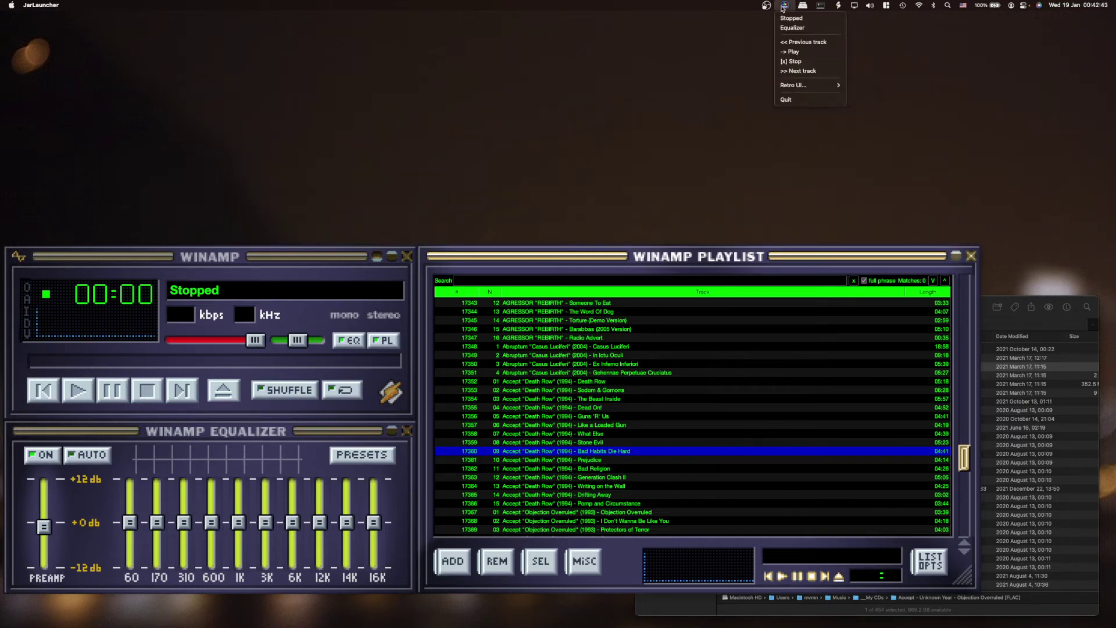
mouse_move(829, 86)
click(860, 114)
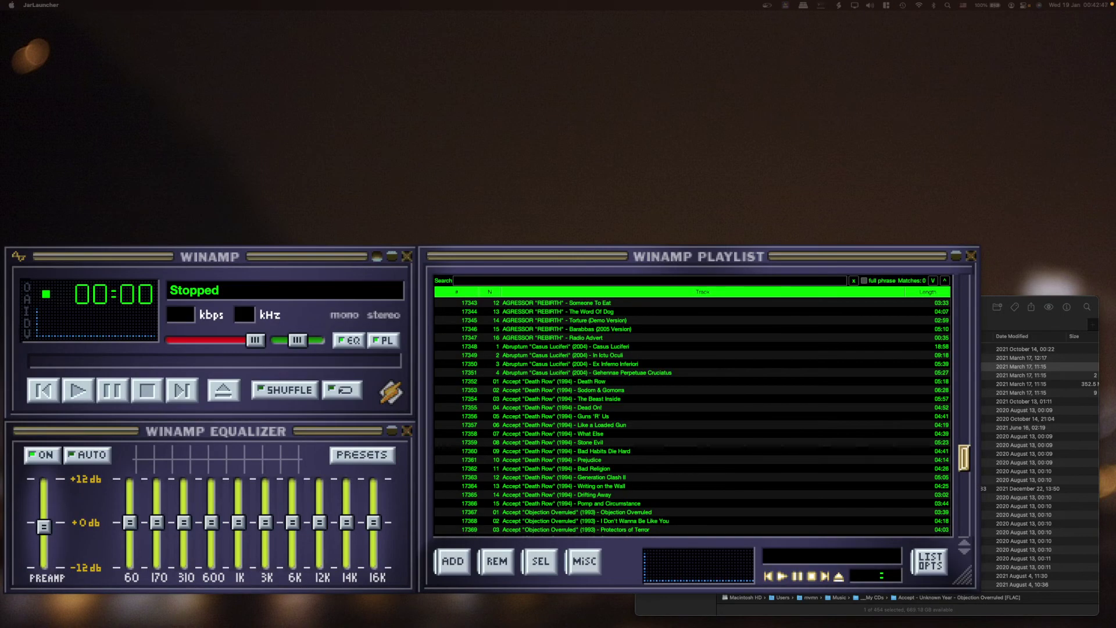
drag(252, 418, 956, 93)
drag(1007, 167, 1030, 459)
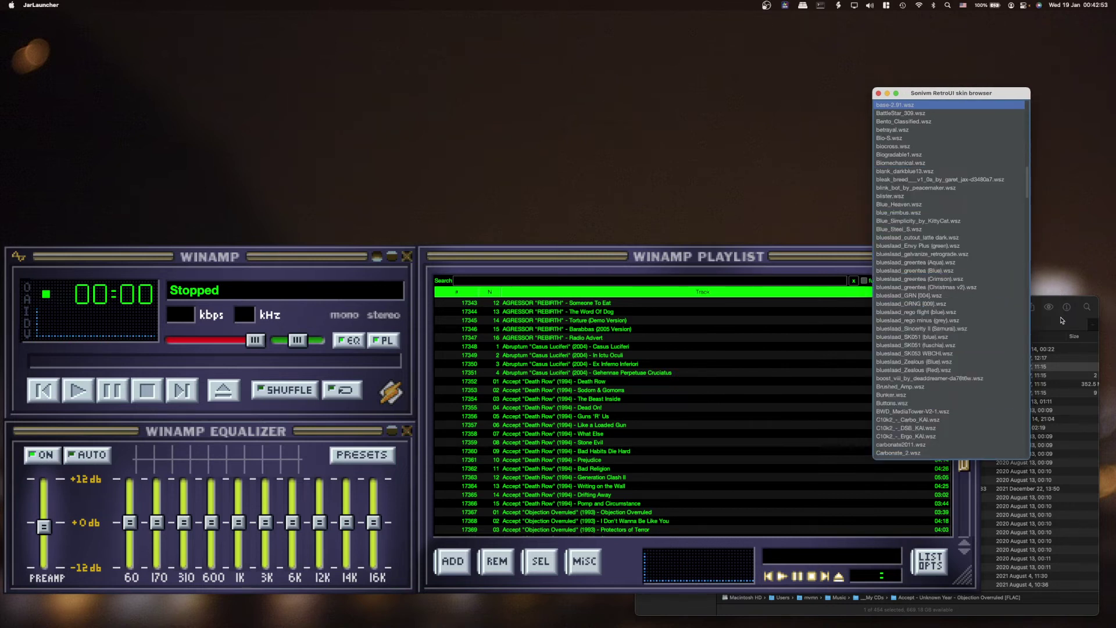
- Bring Finder forward, look over the Retro UI skin import and reload options, and return to the skin browser
click(1075, 298)
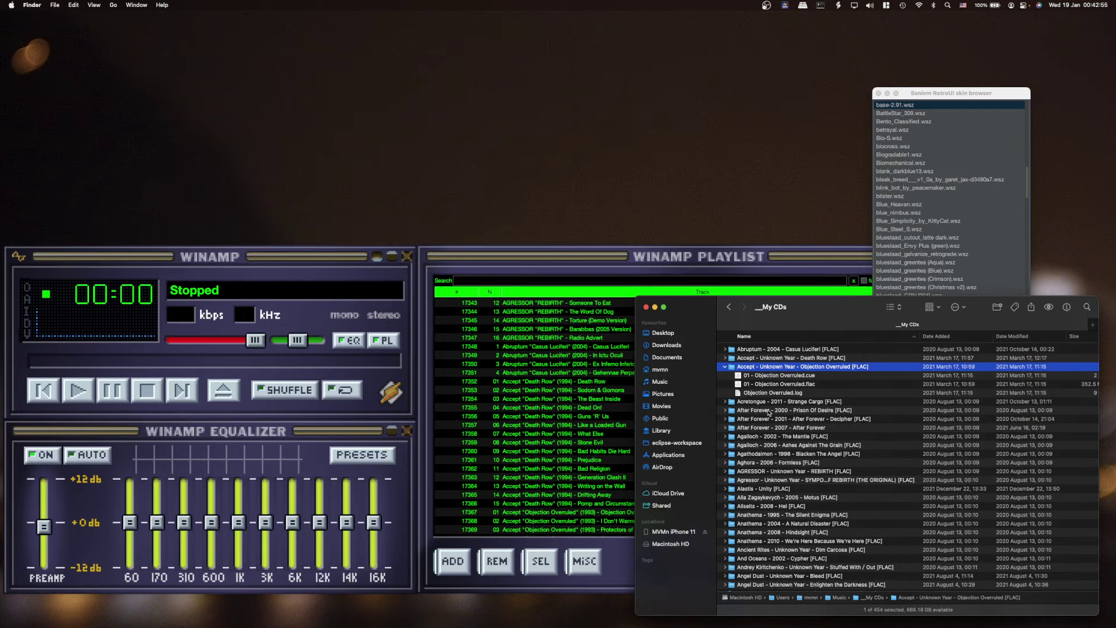
click(785, 5)
mouse_move(825, 86)
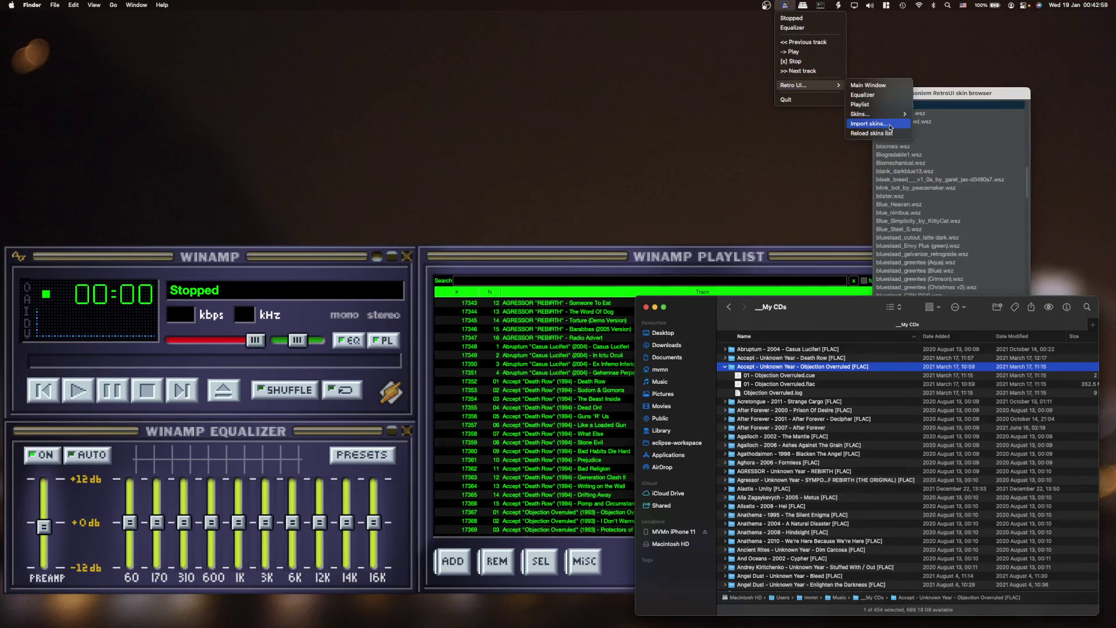
click(967, 103)
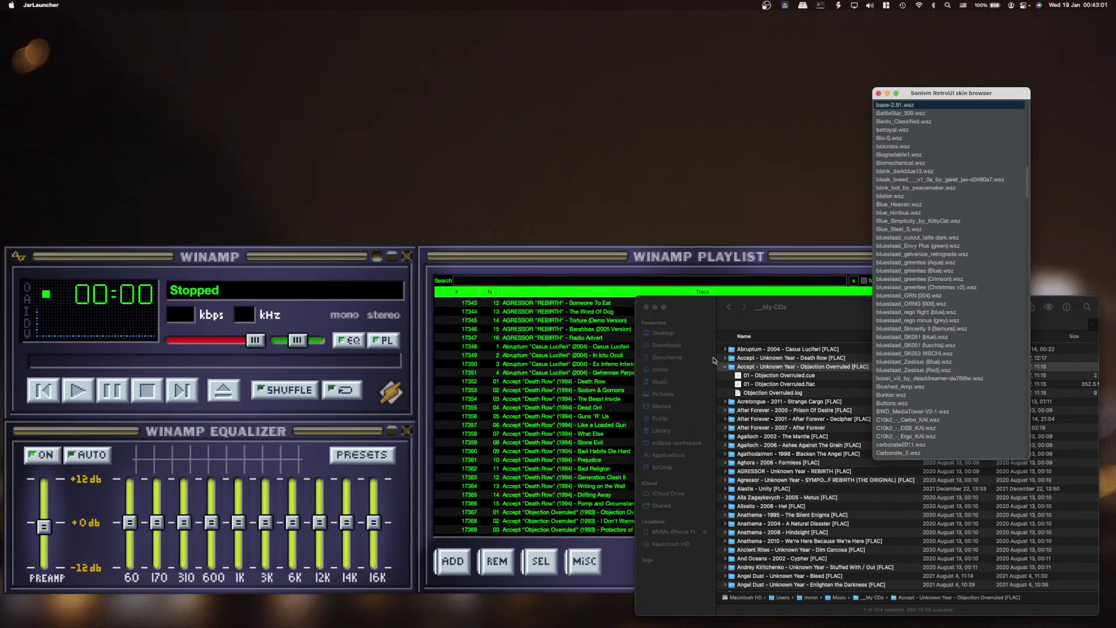
- Switch to Finder and open the winamp_skins folder inside the home folder's .sonivm folder
click(783, 395)
click(662, 369)
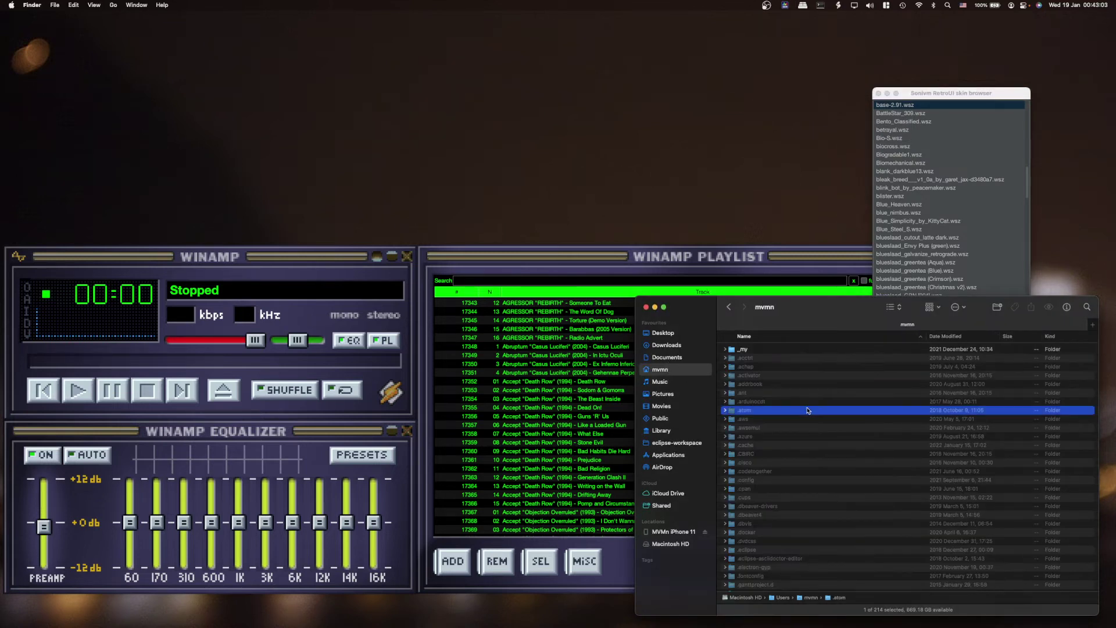
text(son)
scroll(805, 406, down, 3)
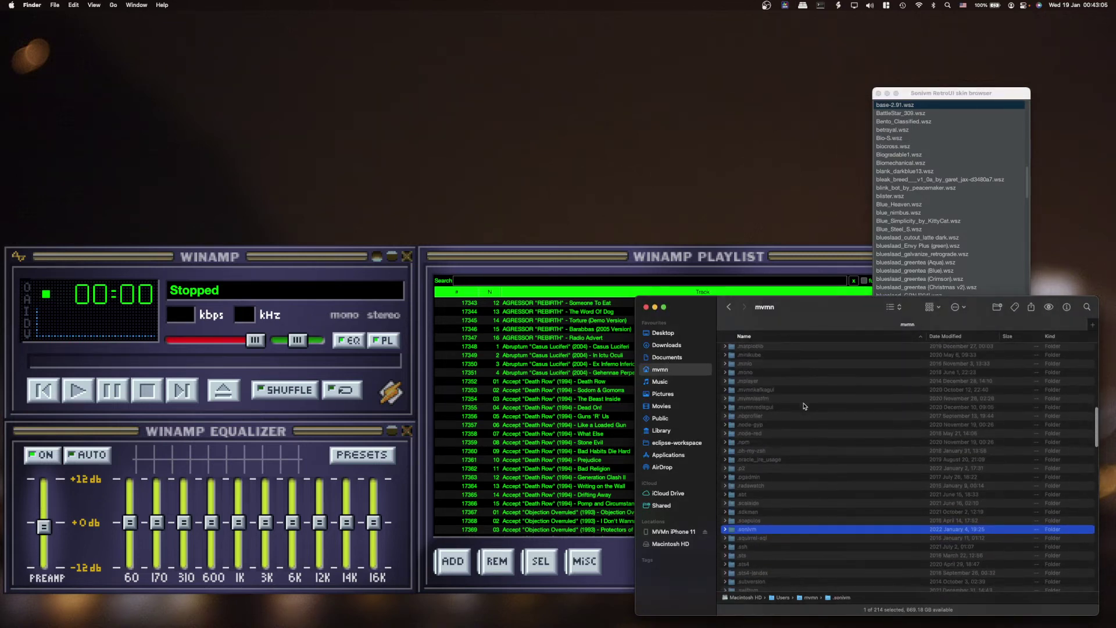
key(cmd+Down)
text(w)
key(Right)
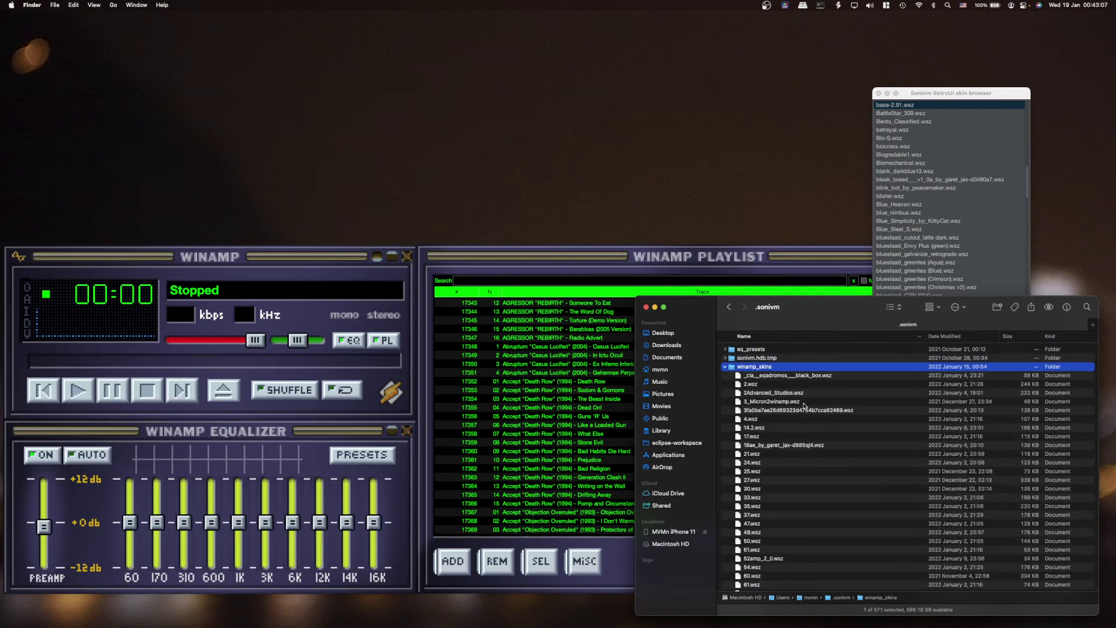
key(Left)
key(super+Down)
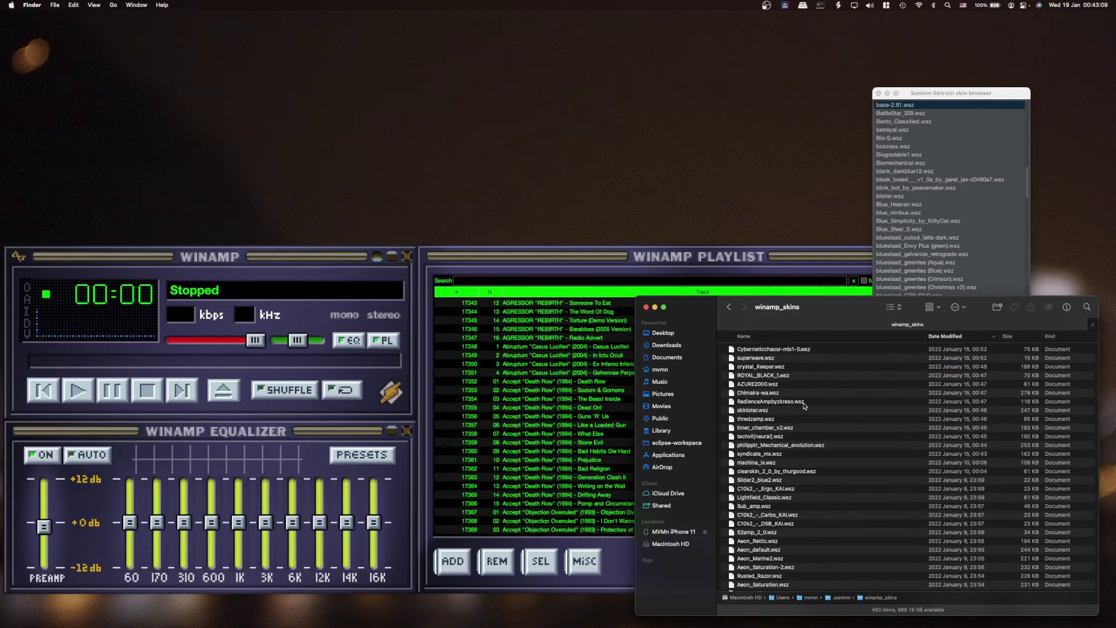
- Look over the .wsz files in winamp_skins, select superwave.wsz, and go back up to the .sonivm folder
click(815, 357)
key(Return)
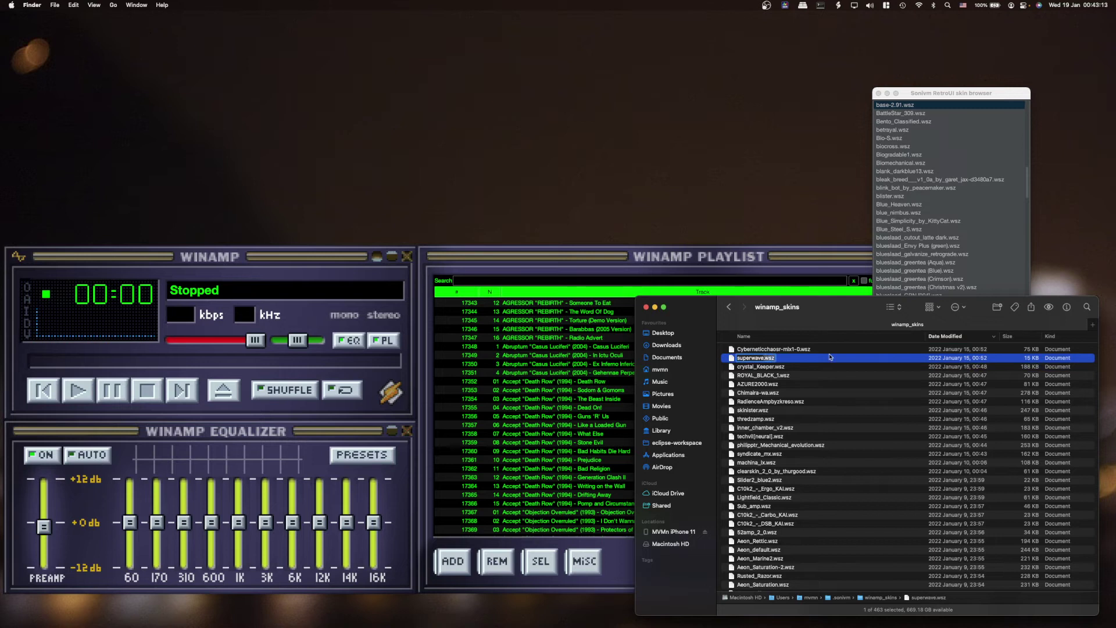
click(789, 369)
click(772, 358)
key(super+Up)
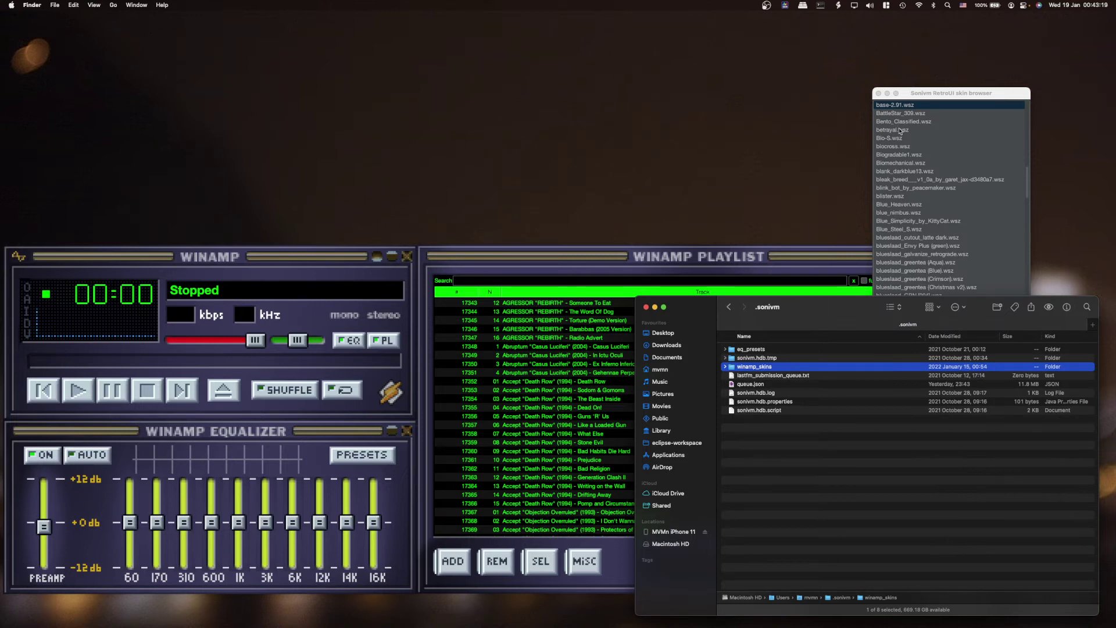
- Return to the skin browser with the playlist in view and step through the skins from base-2.91.wsz to Biomechanical.wsz
click(945, 96)
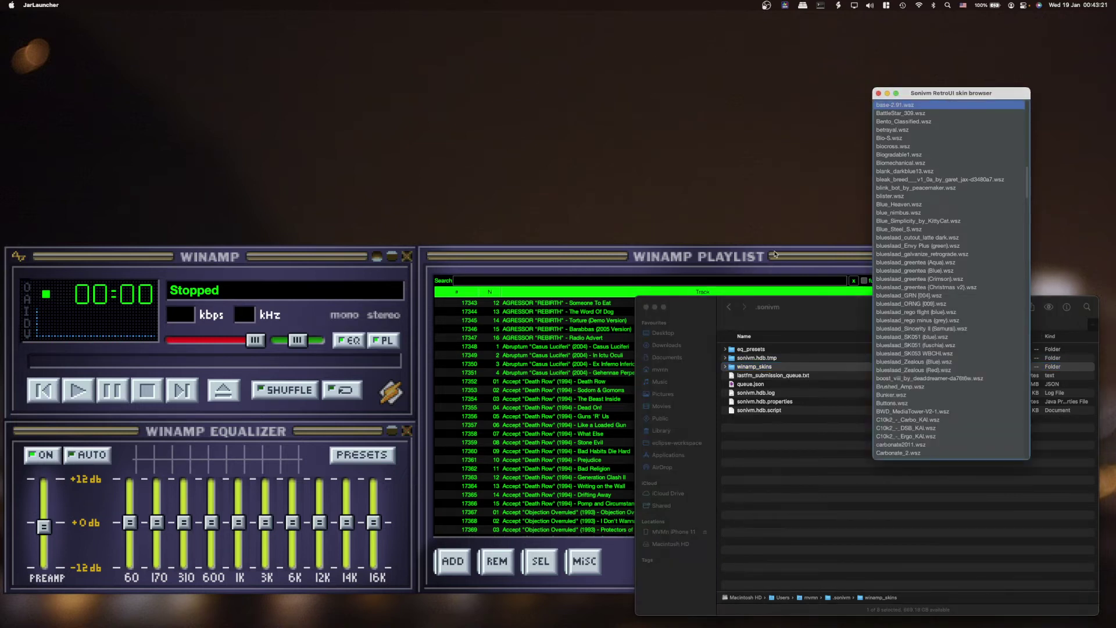
click(504, 260)
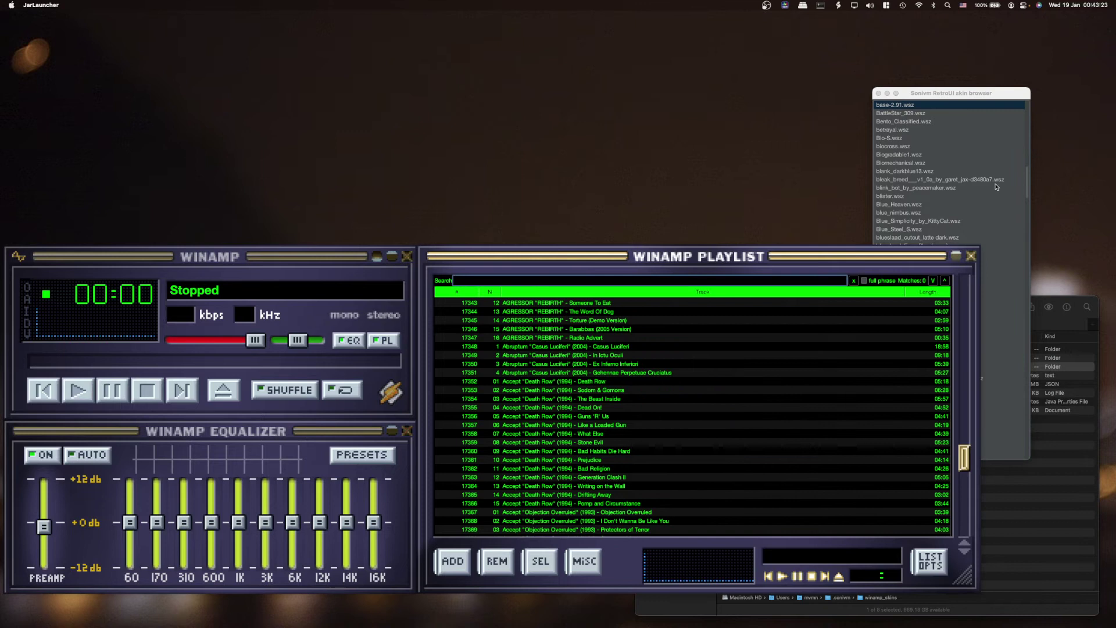
click(962, 106)
key(Down)
key(Down)
key(Down)
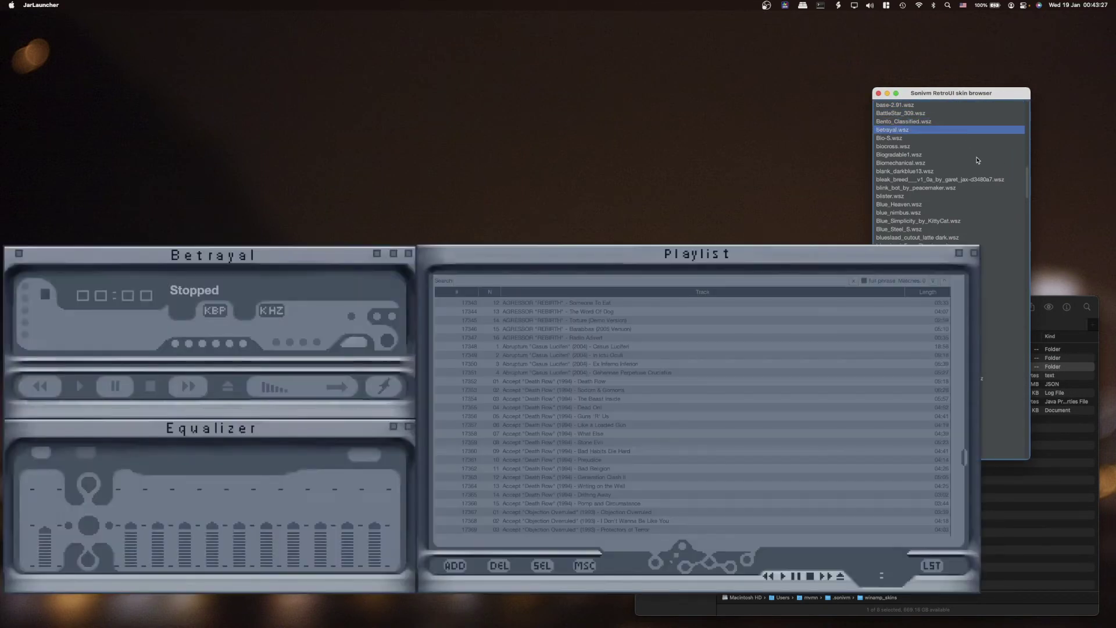
key(Down)
key(Down)
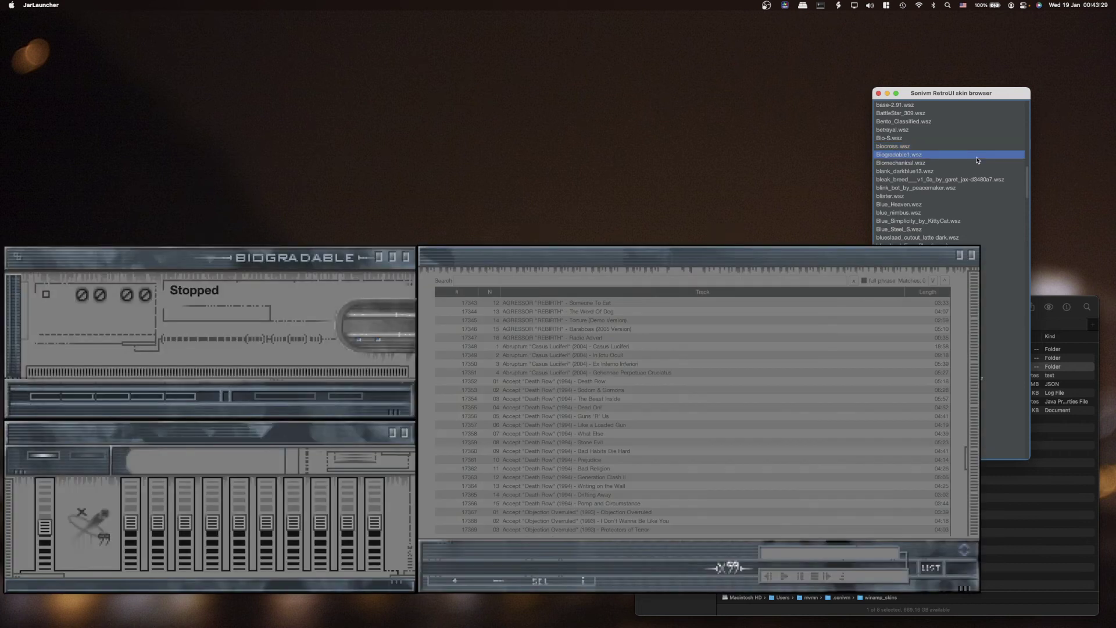
key(Down)
- Hide and reshow the retro playlist at the start of the queue, and play "TL ltbl - 2021-06-05, 15.wav"
scroll(622, 389, up, 20)
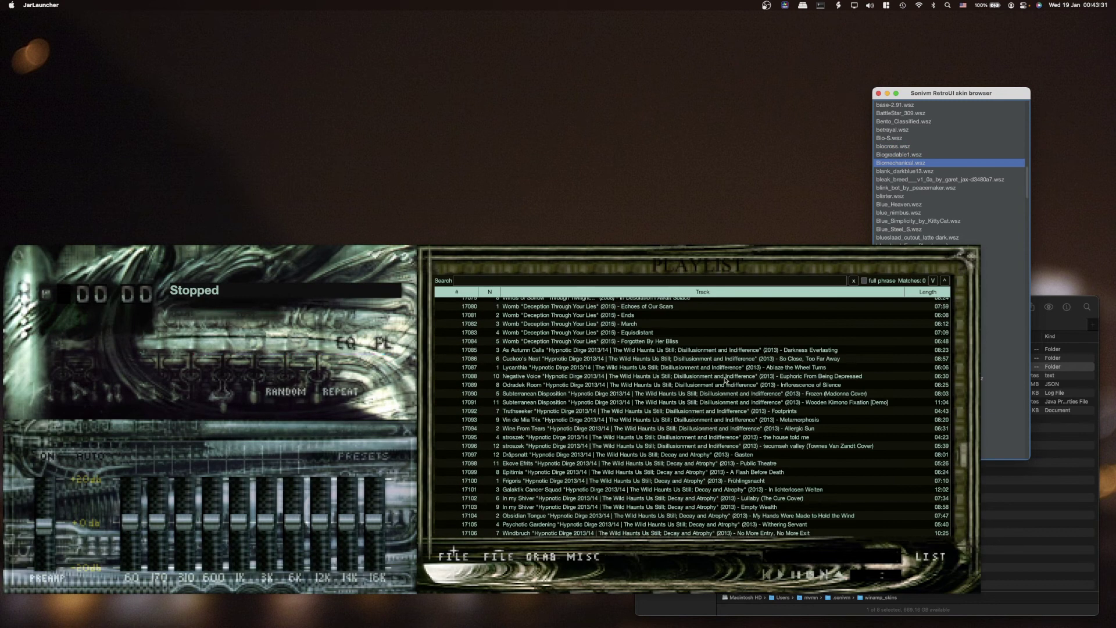
drag(962, 454, 969, 291)
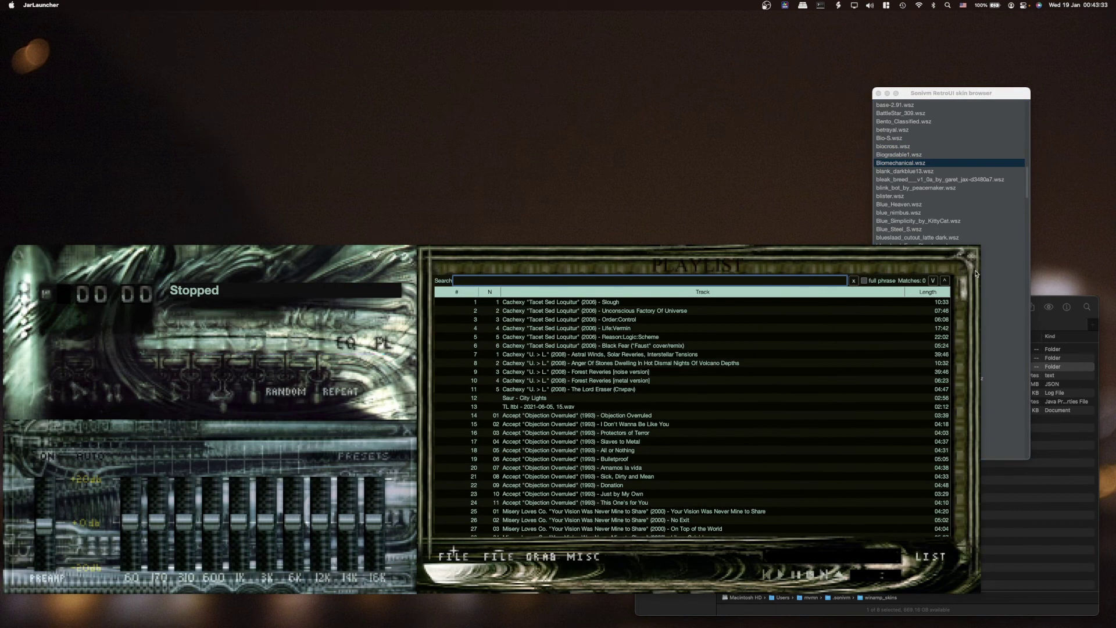
click(973, 254)
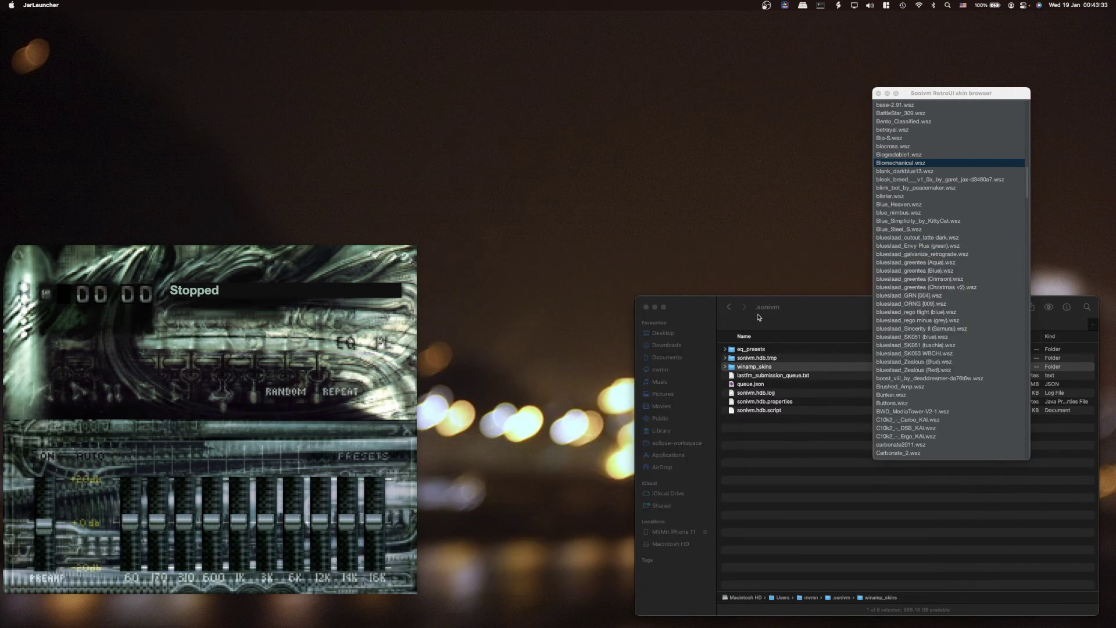
click(377, 352)
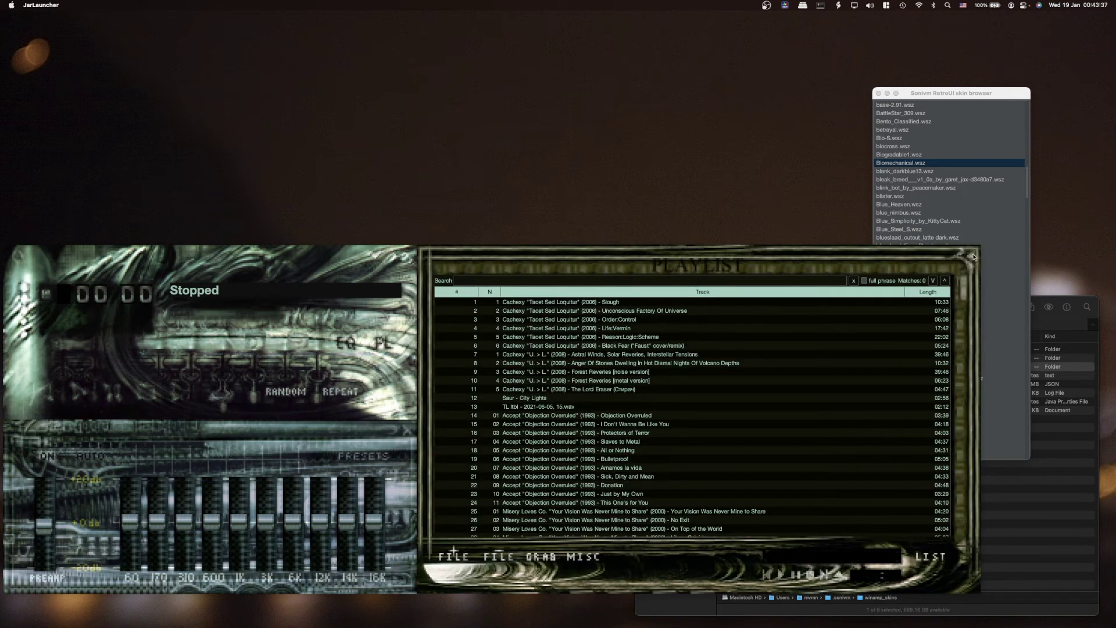
double_click(530, 407)
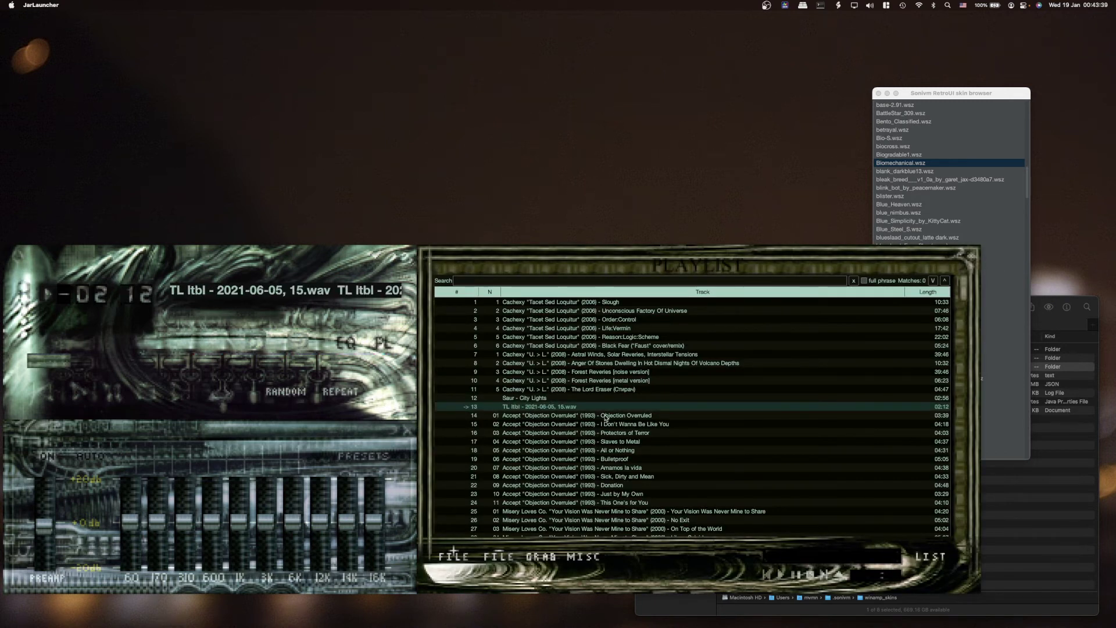